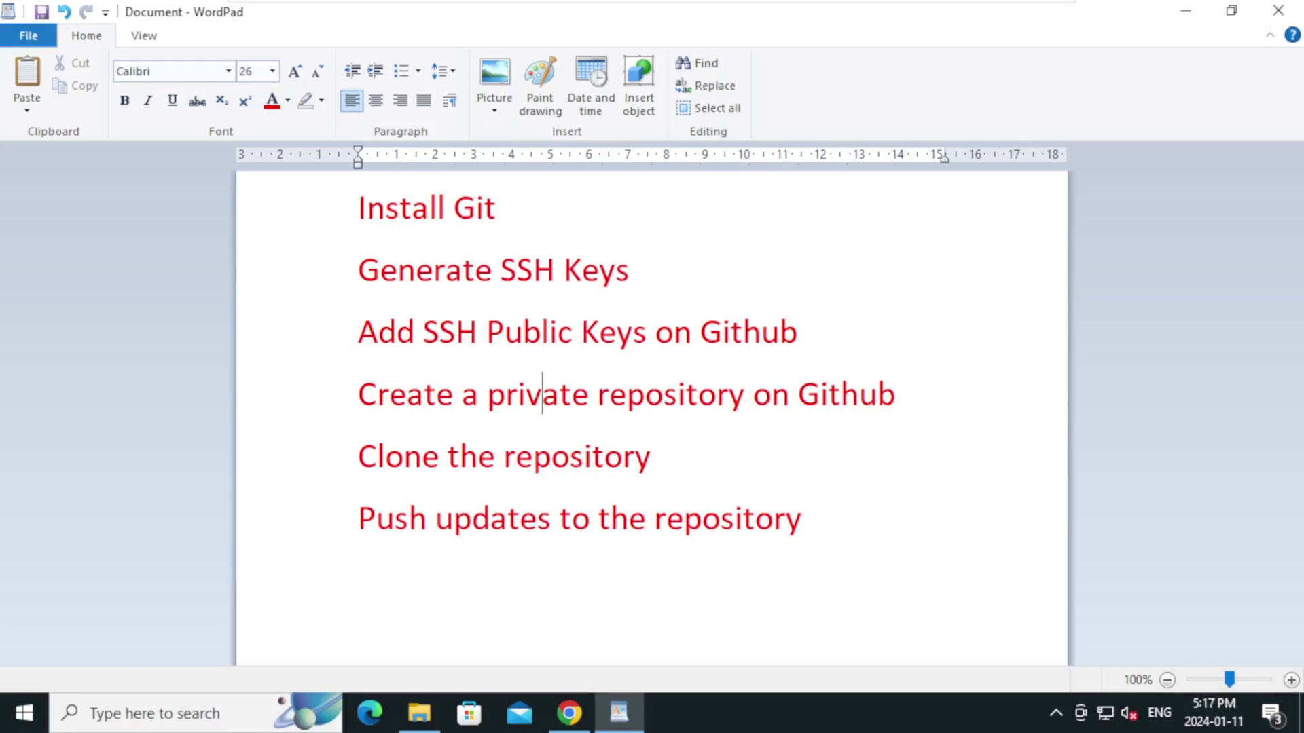
# Launch Chrome maximized and search Google for 'download git'
pyautogui.click(1198, 11)
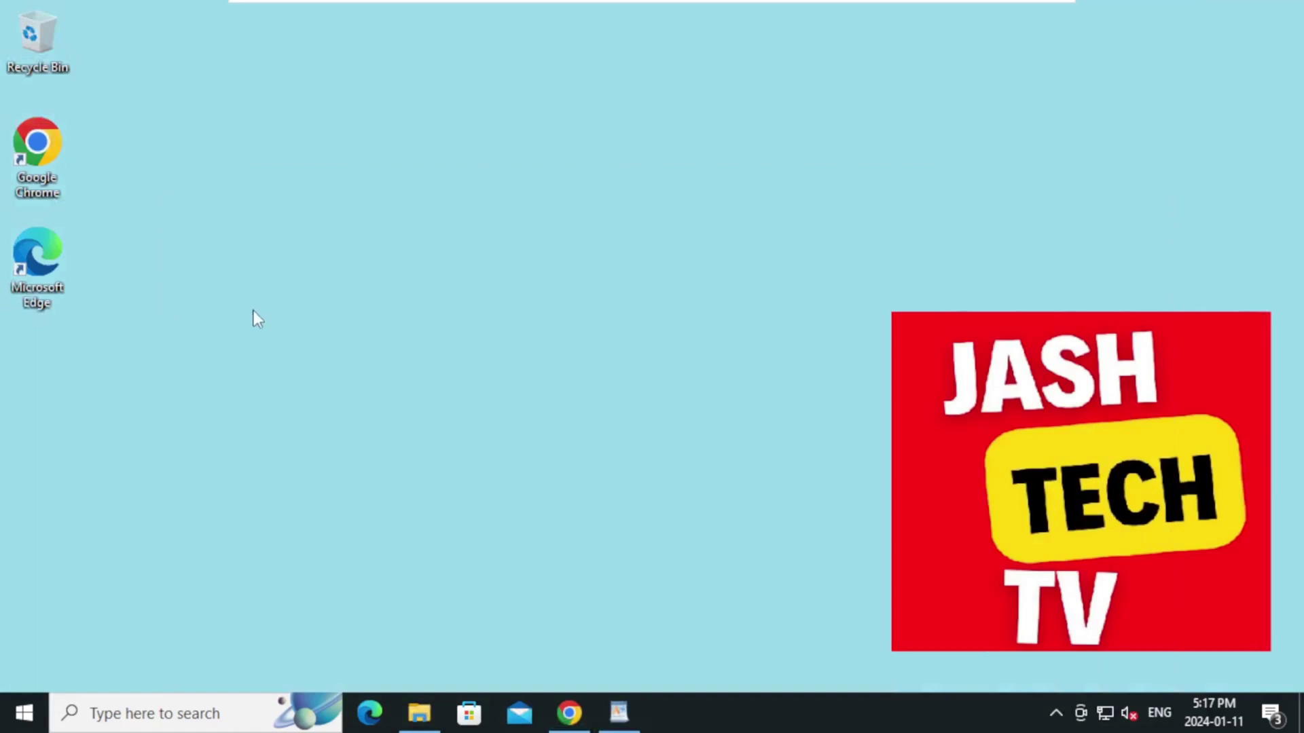
pyautogui.doubleClick(38, 149)
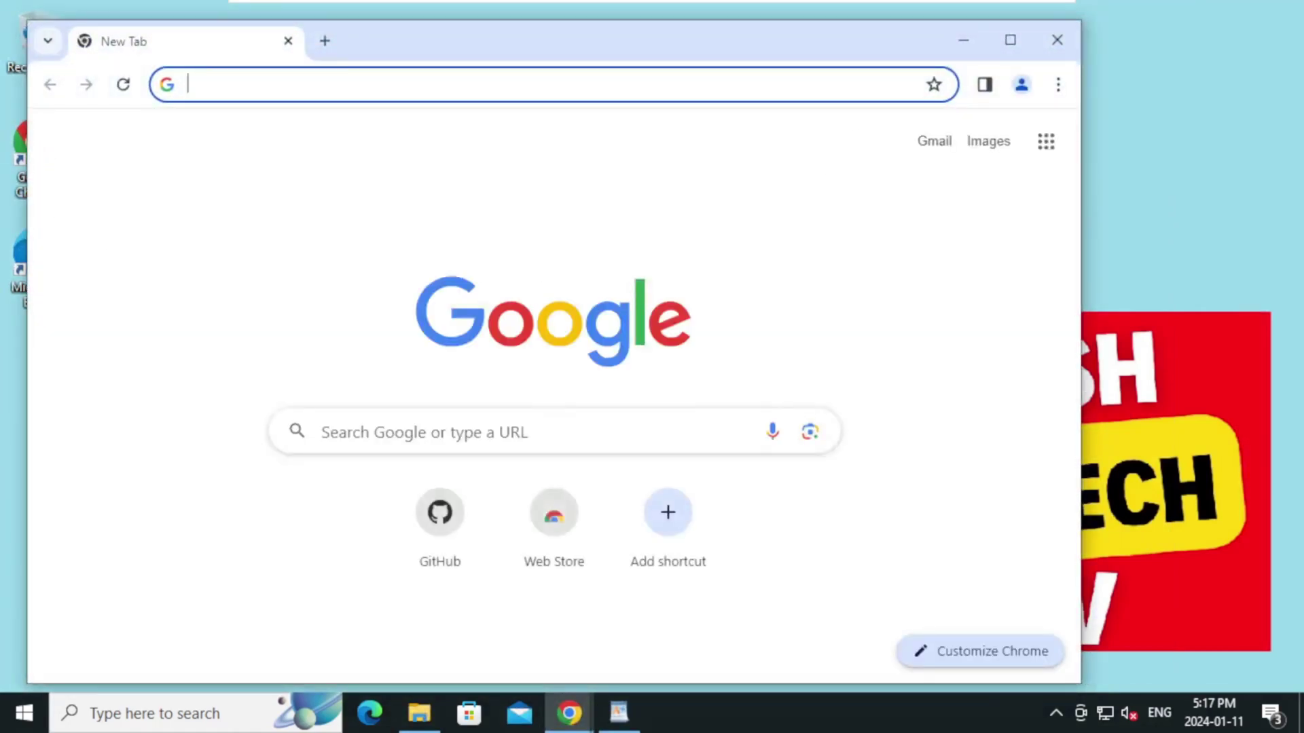
pyautogui.click(1012, 40)
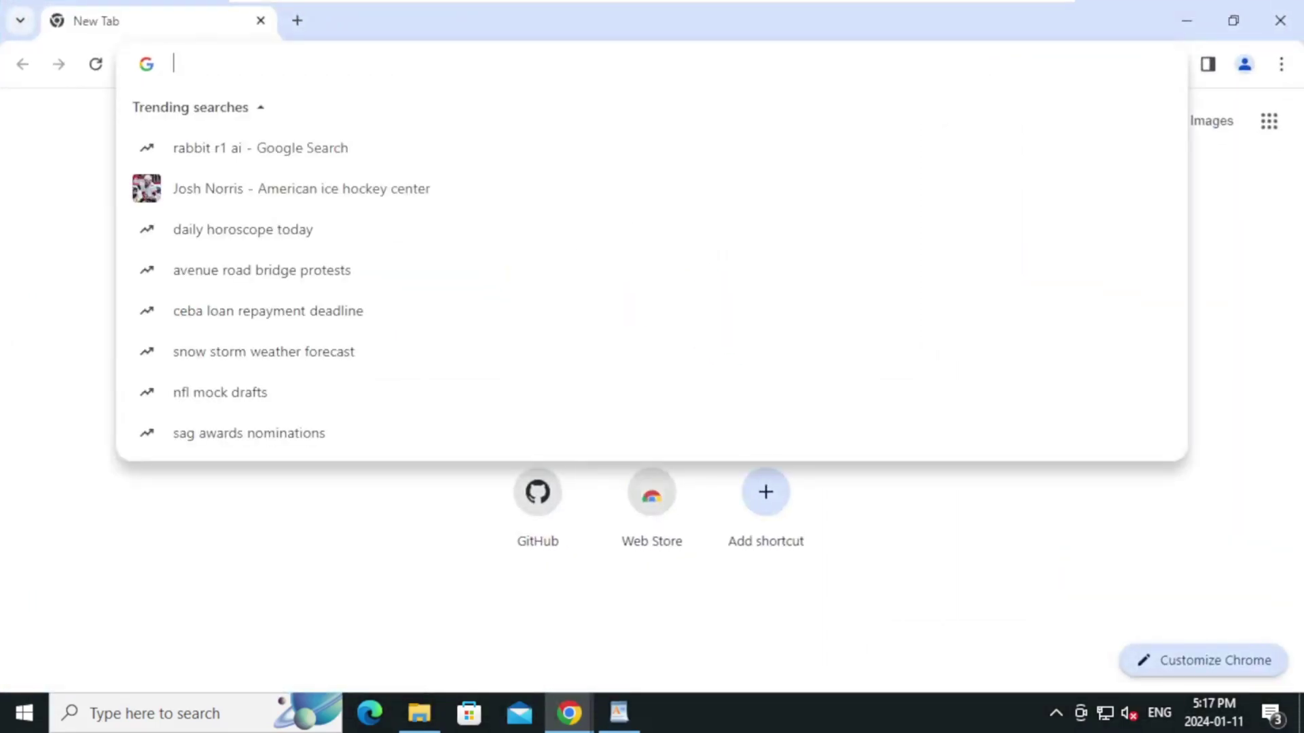
pyautogui.write('do')
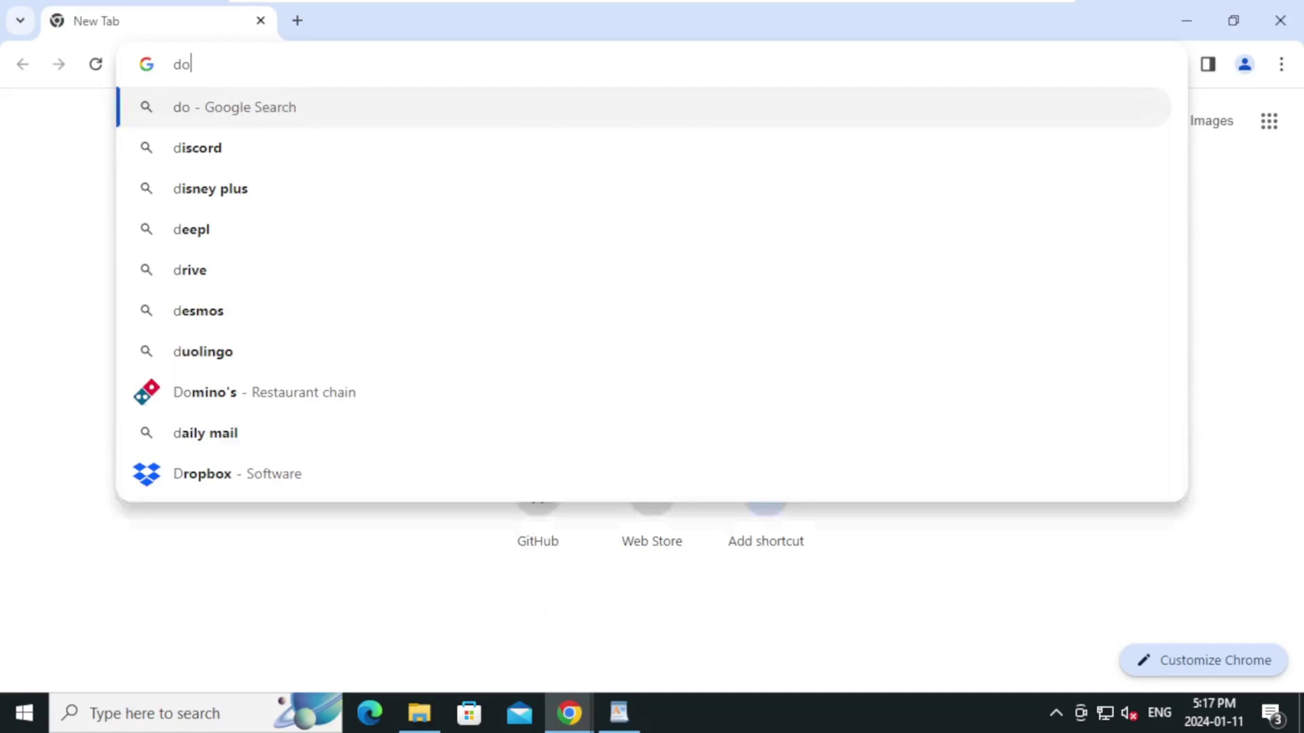
pyautogui.write('wnload git')
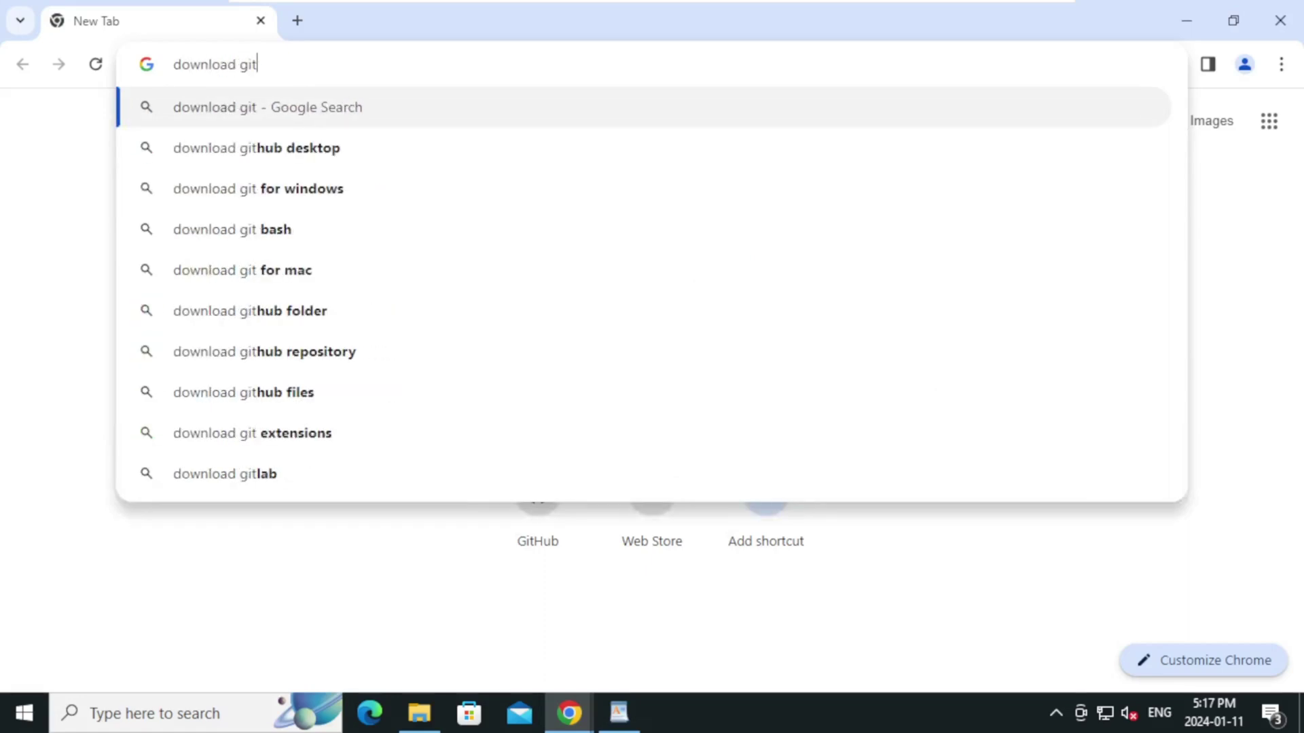
pyautogui.press('Return')
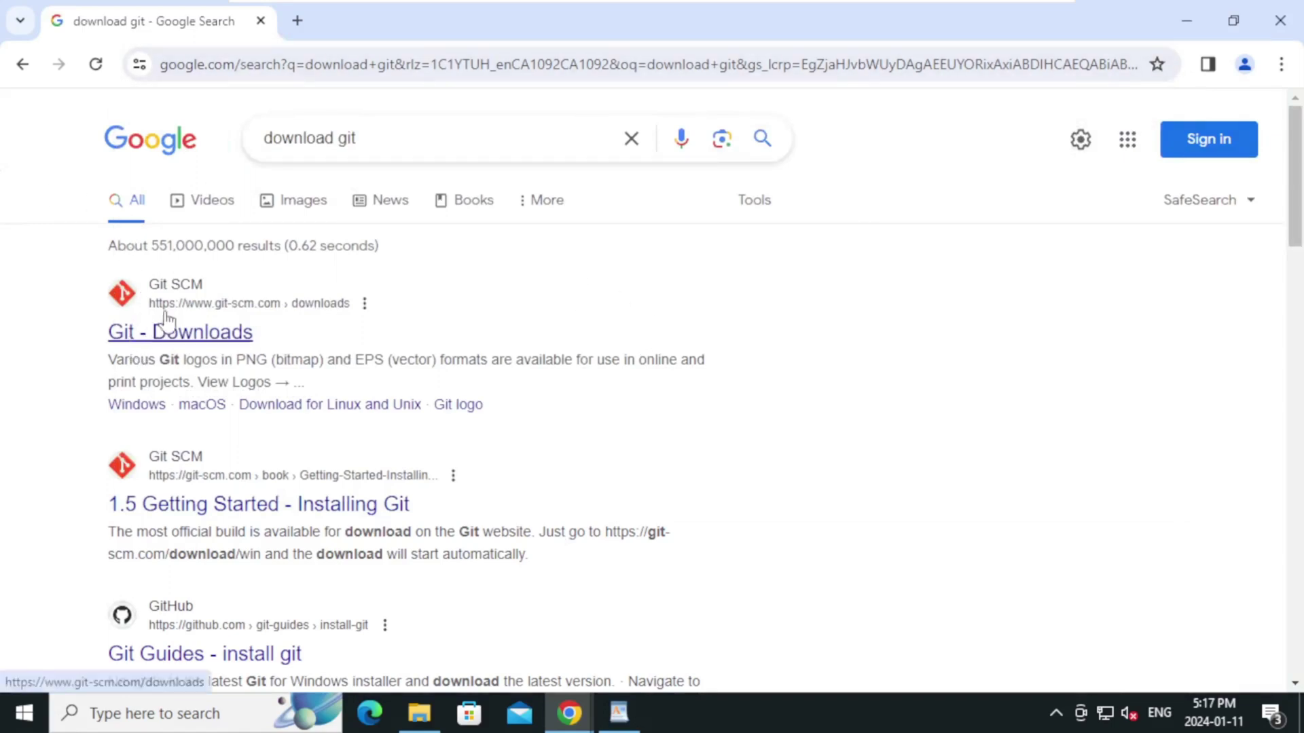
# Download the 64-bit Git for Windows Setup from git-scm.com and view Chrome's downloads list
pyautogui.click(227, 339)
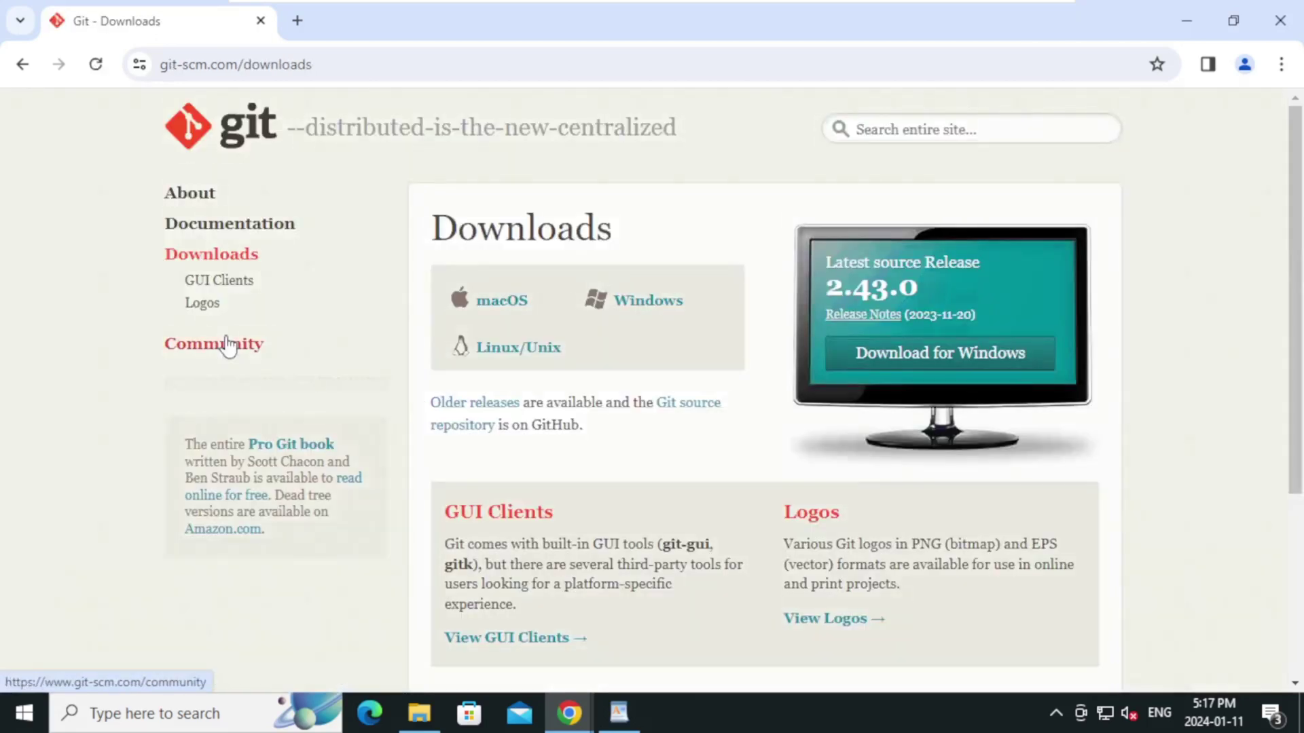
pyautogui.moveTo(458, 228); pyautogui.dragTo(556, 228)
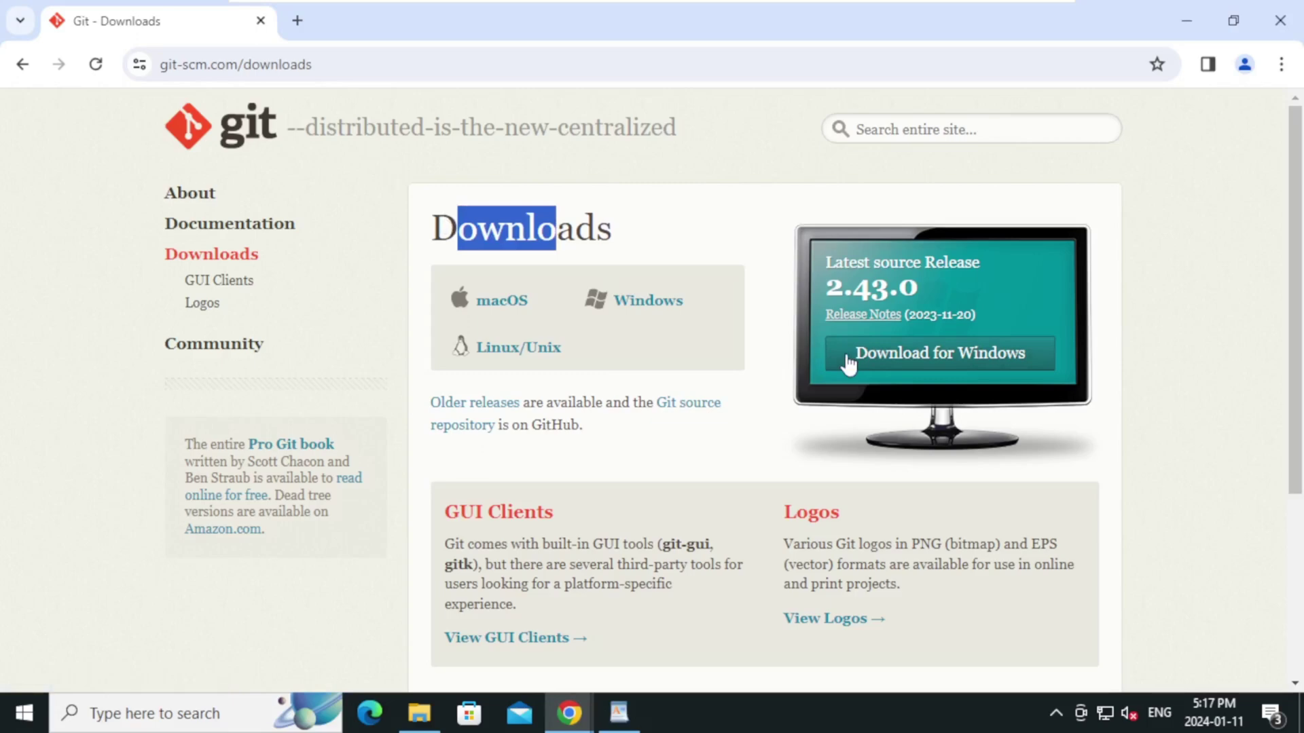
pyautogui.click(951, 357)
pyautogui.moveTo(438, 367); pyautogui.dragTo(581, 366)
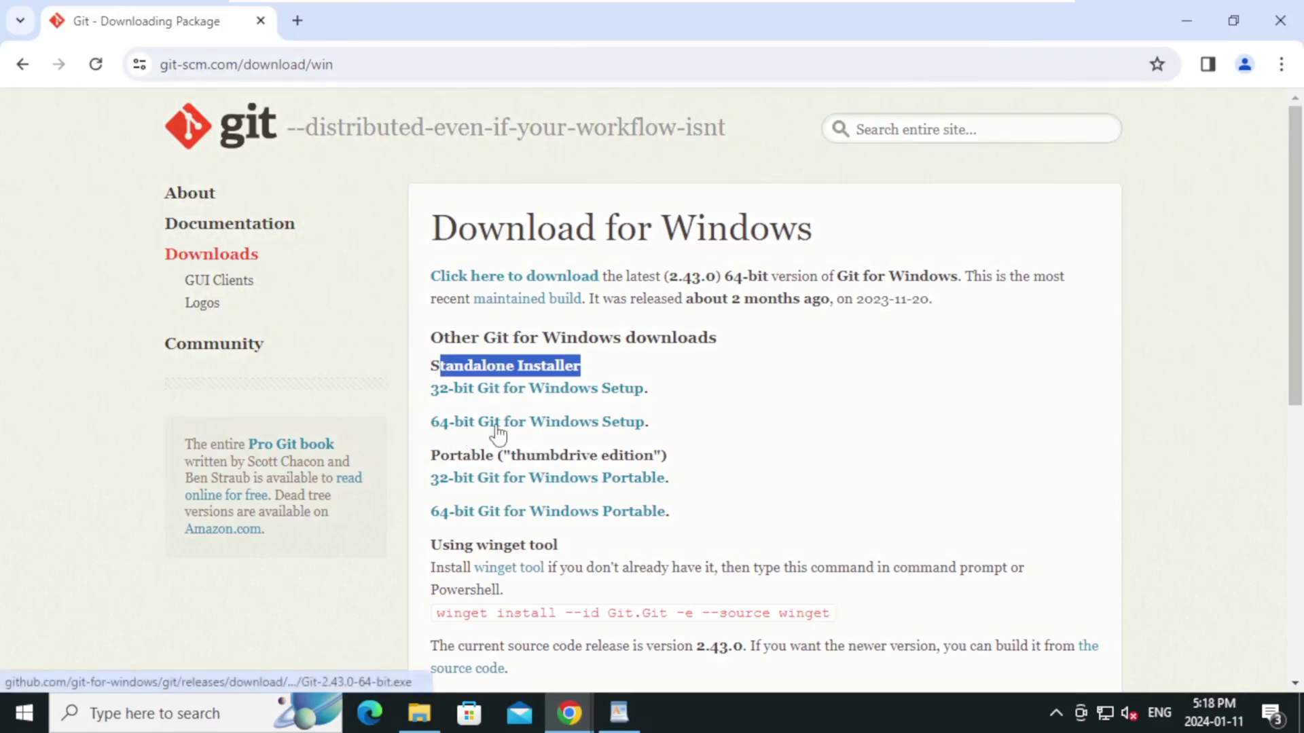
pyautogui.click(603, 433)
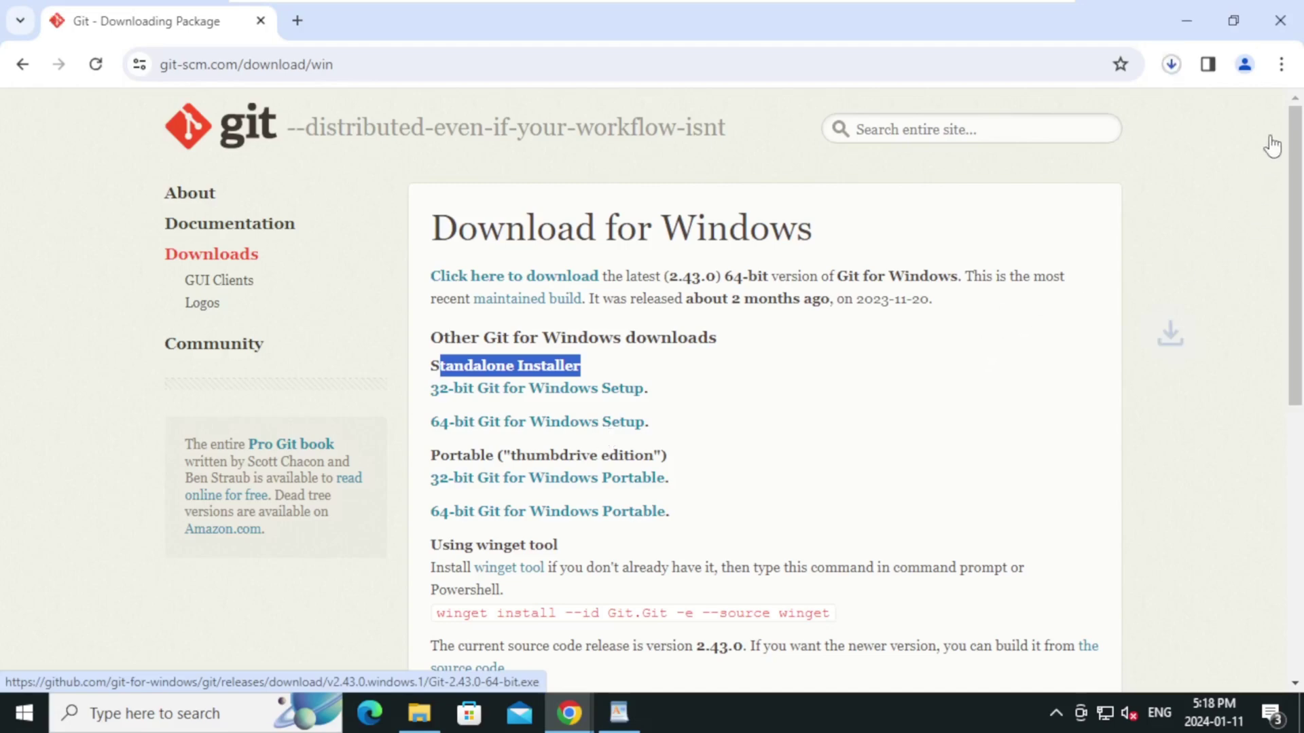
pyautogui.click(1280, 66)
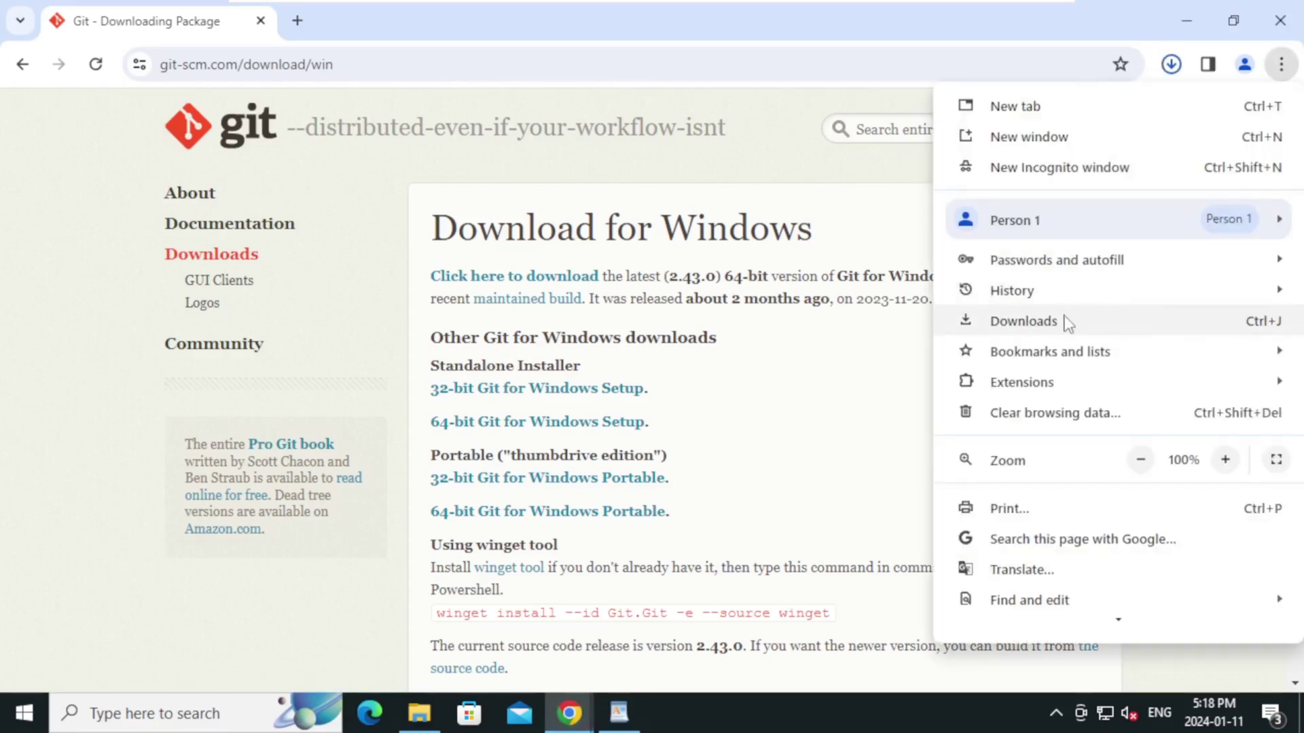
pyautogui.click(1066, 322)
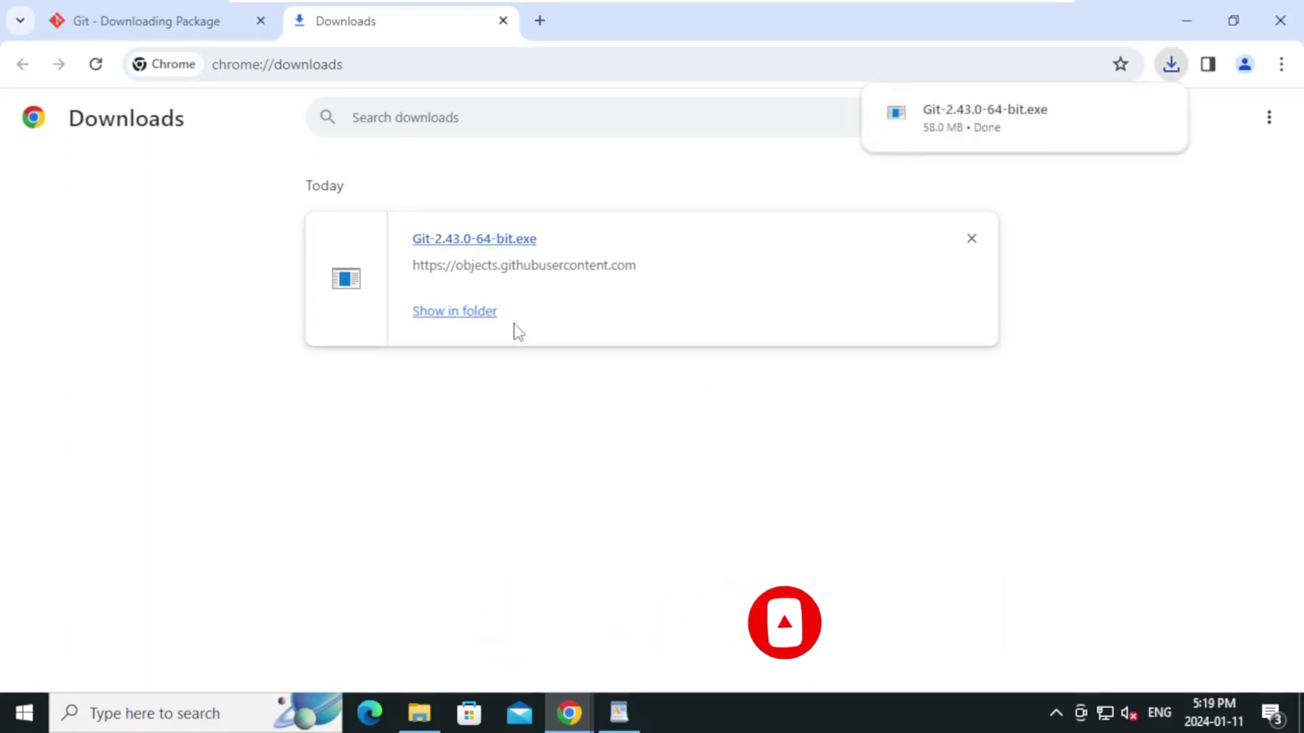
# Run Git-2.43.0-64-bit from the Downloads folder and approve the User Account Control prompt
pyautogui.click(490, 316)
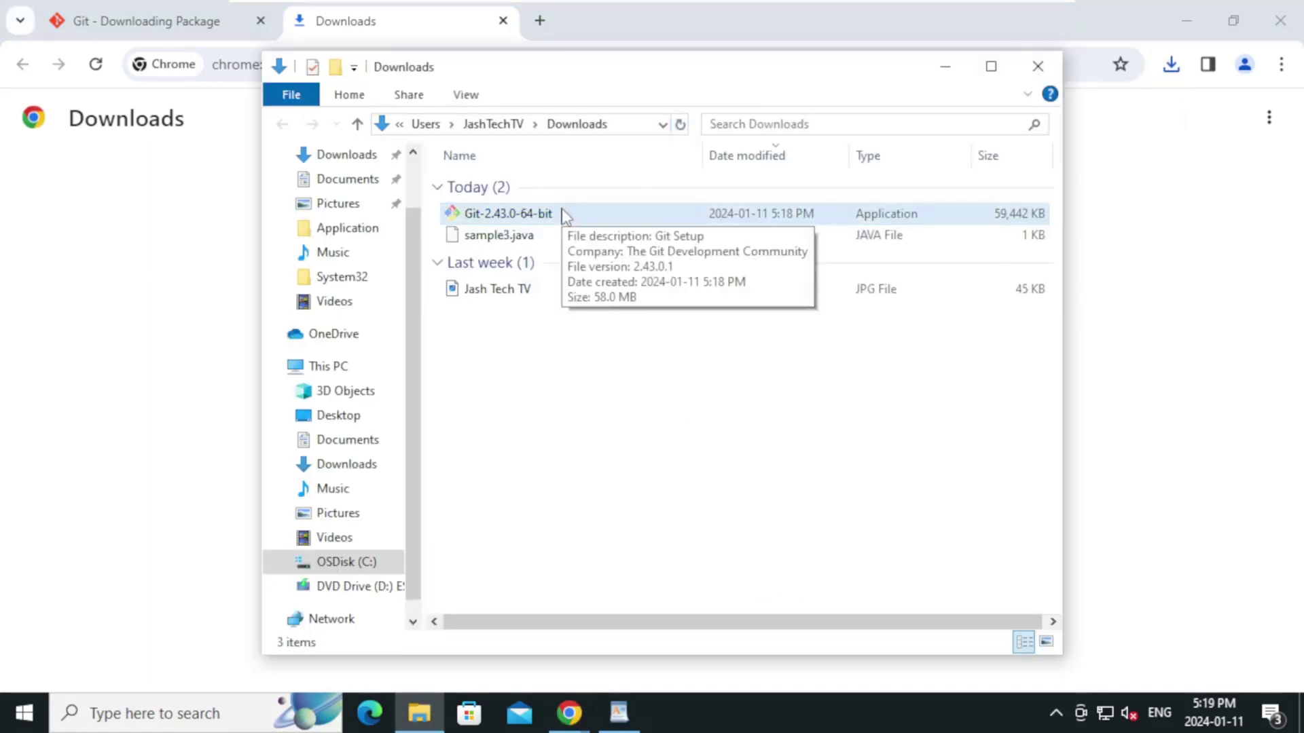
pyautogui.doubleClick(562, 215)
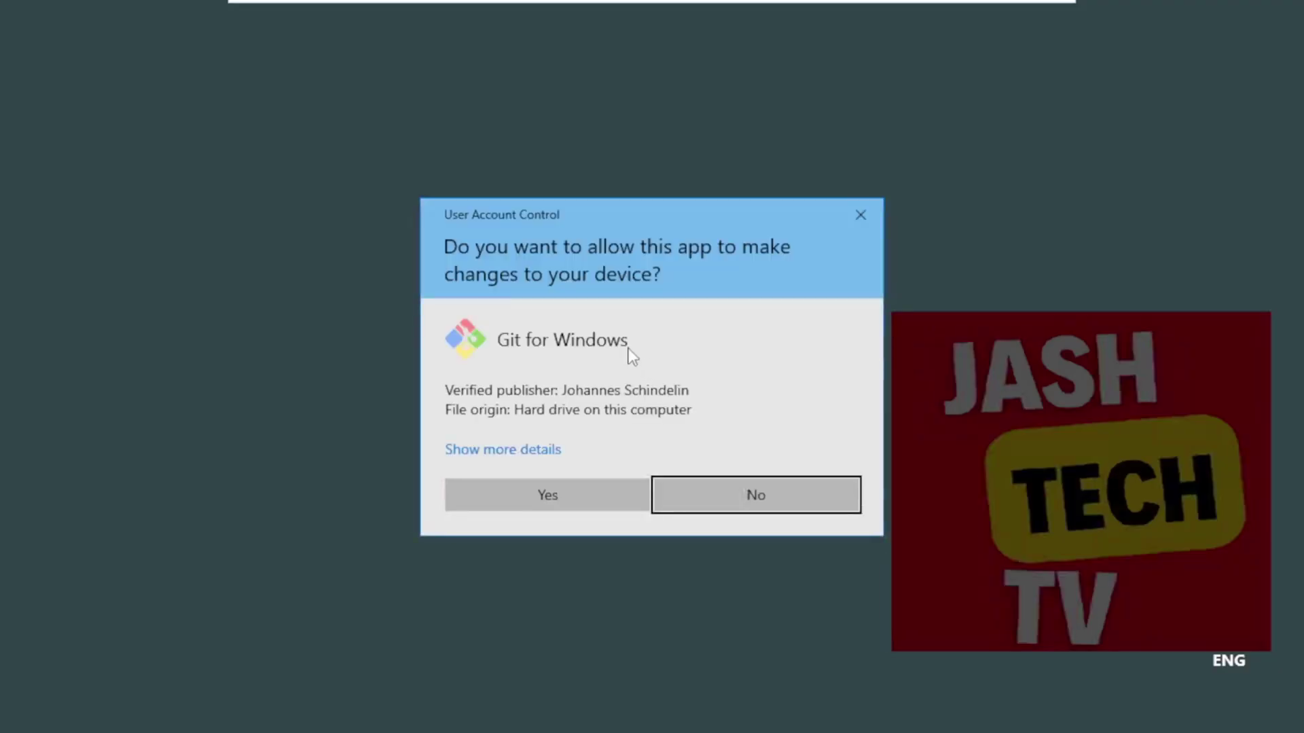
pyautogui.click(551, 501)
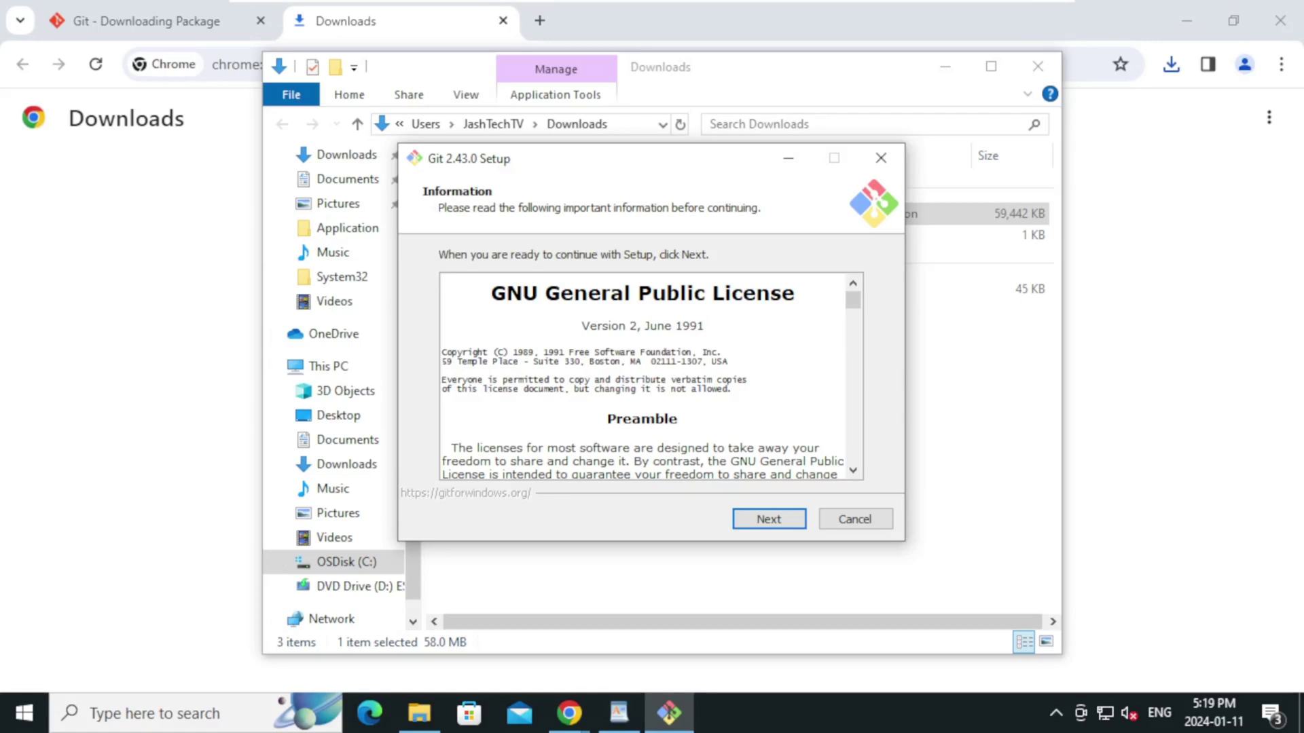
# Accept the license, default location, components and Start Menu folder, Vim editor, and Git-decided branch name
pyautogui.click(793, 527)
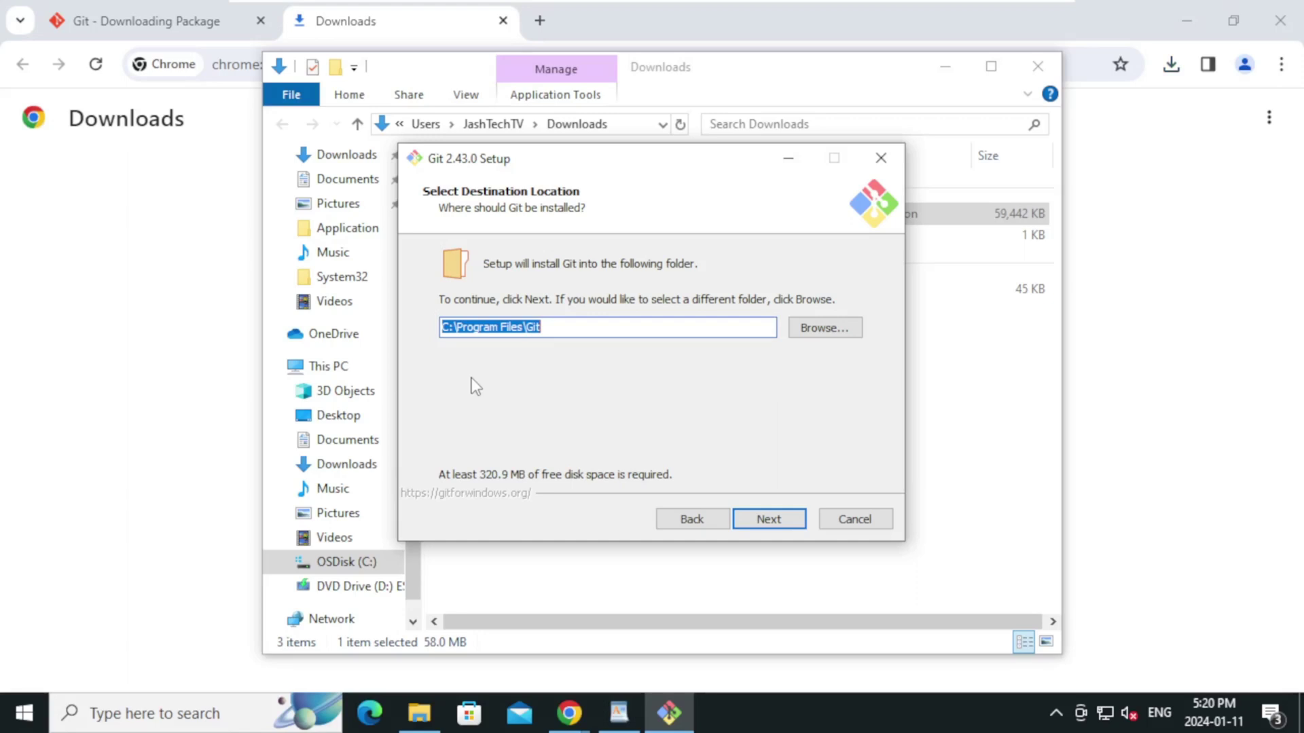
pyautogui.click(765, 511)
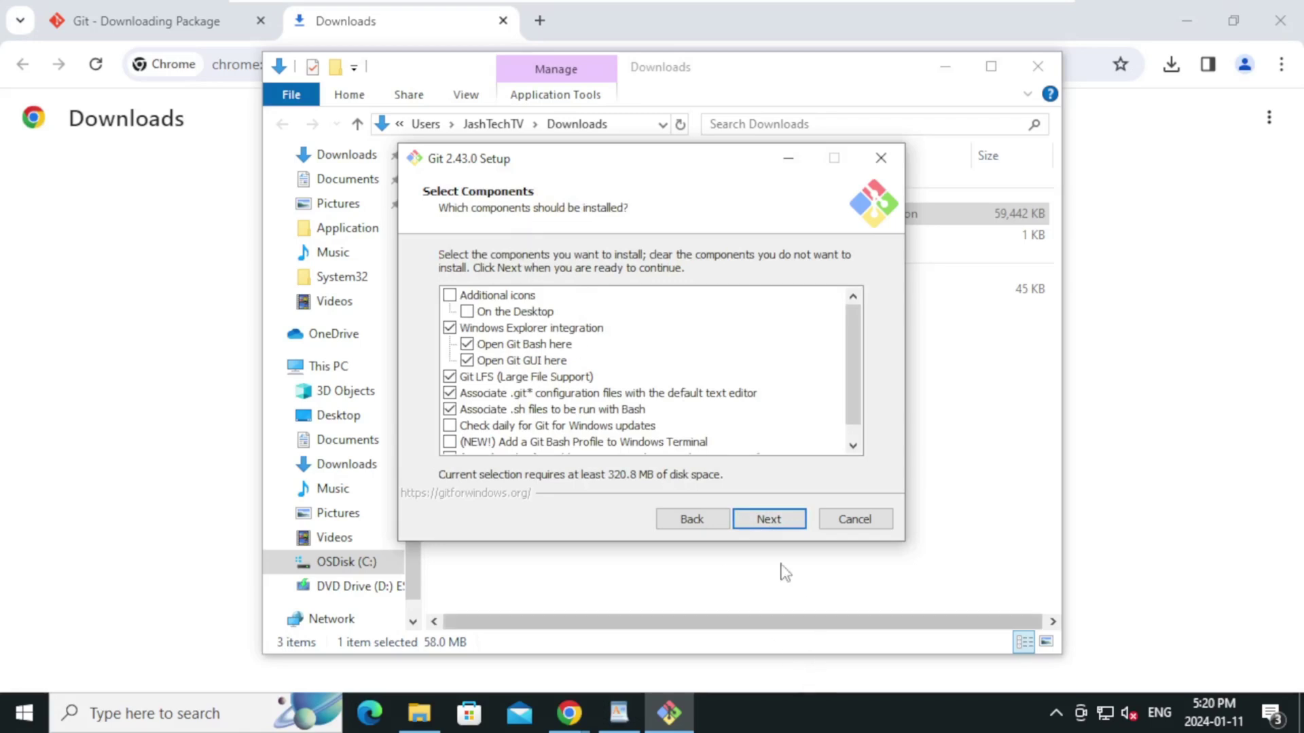
pyautogui.click(774, 528)
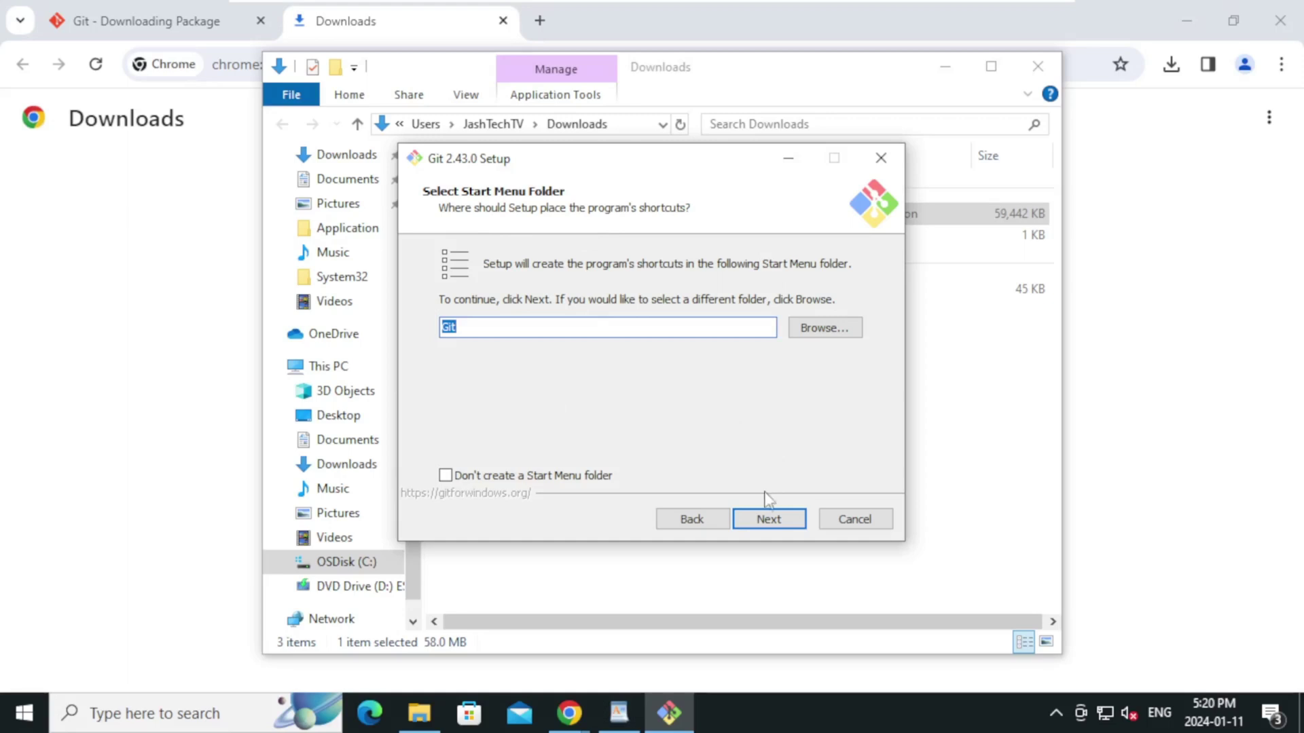
pyautogui.click(758, 522)
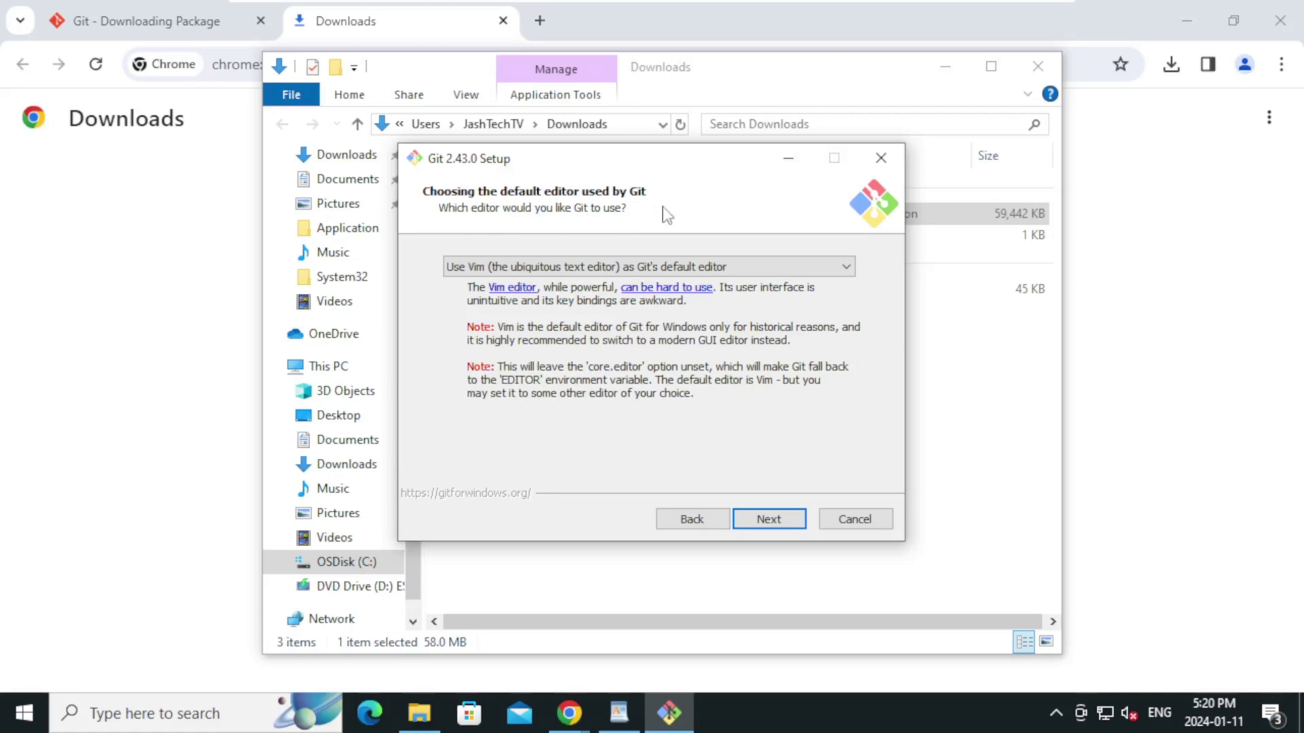
pyautogui.click(782, 520)
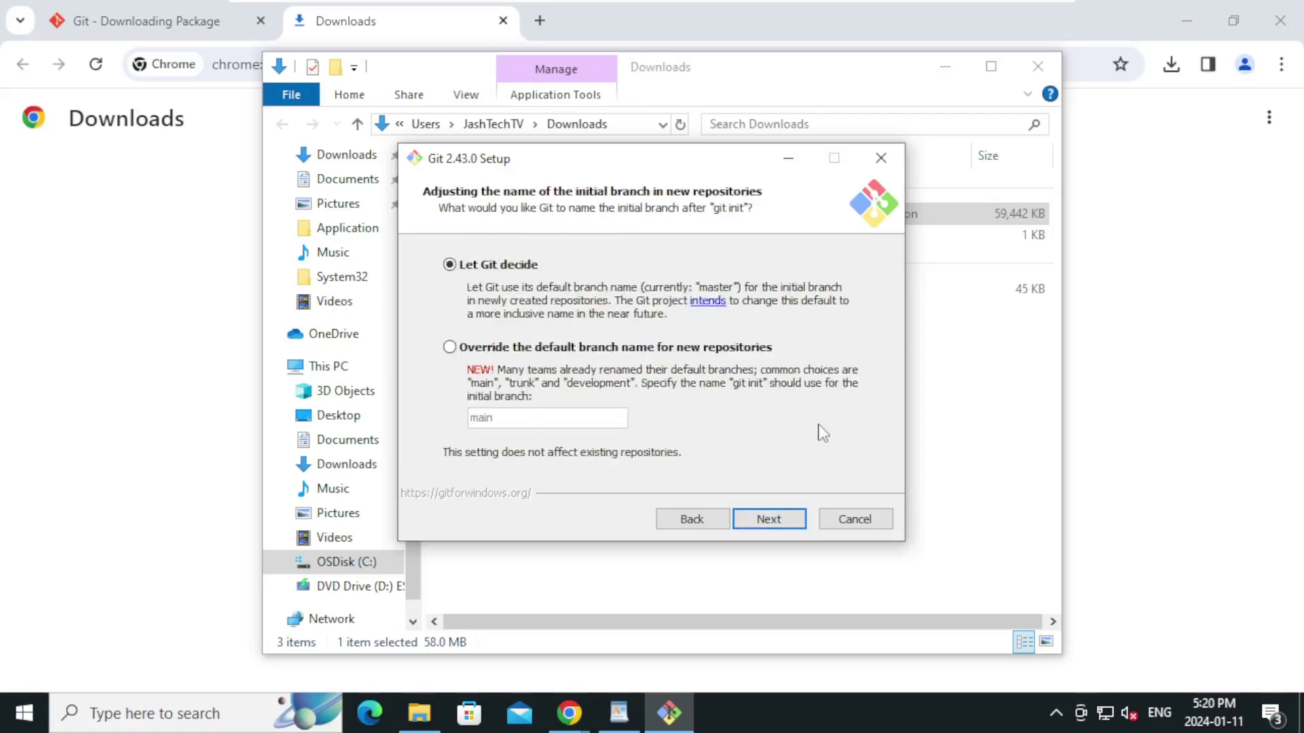
pyautogui.click(788, 527)
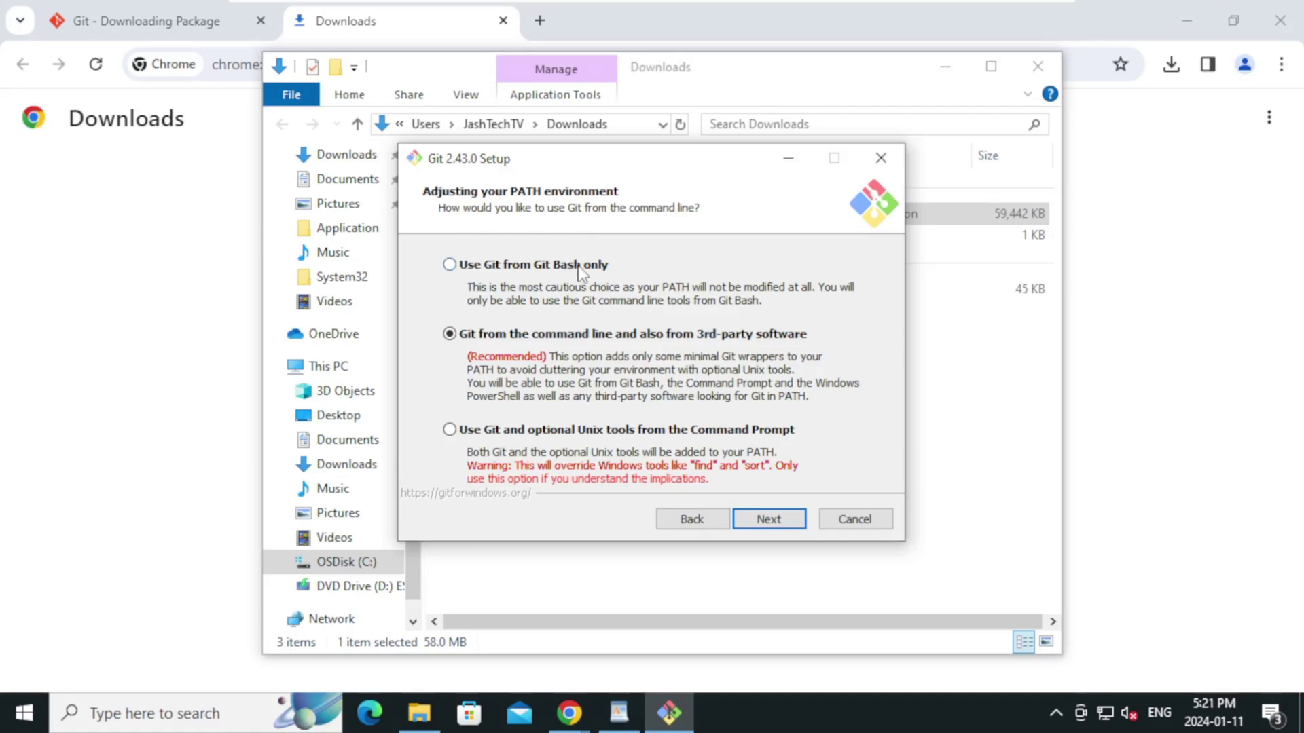
# Keep the recommended PATH option, bundled OpenSSH and the OpenSSL HTTPS backend
pyautogui.click(769, 522)
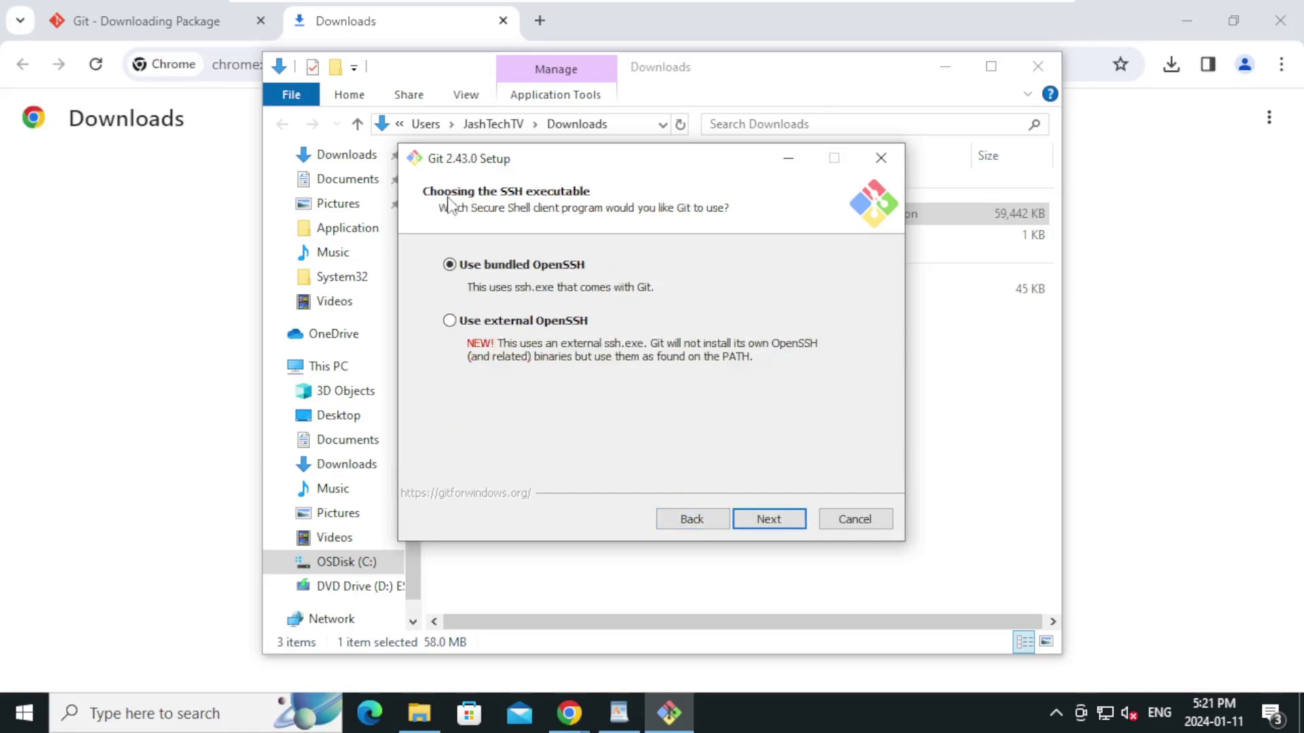
pyautogui.click(769, 520)
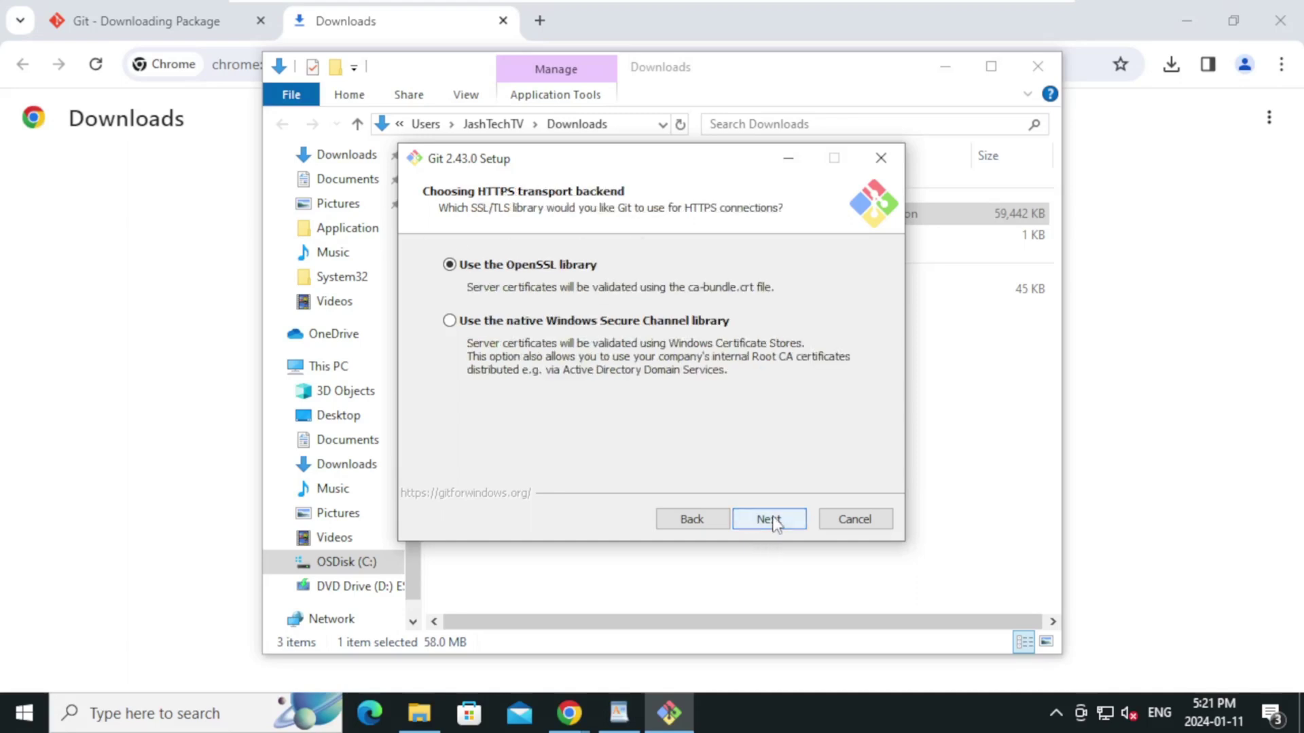
pyautogui.click(769, 520)
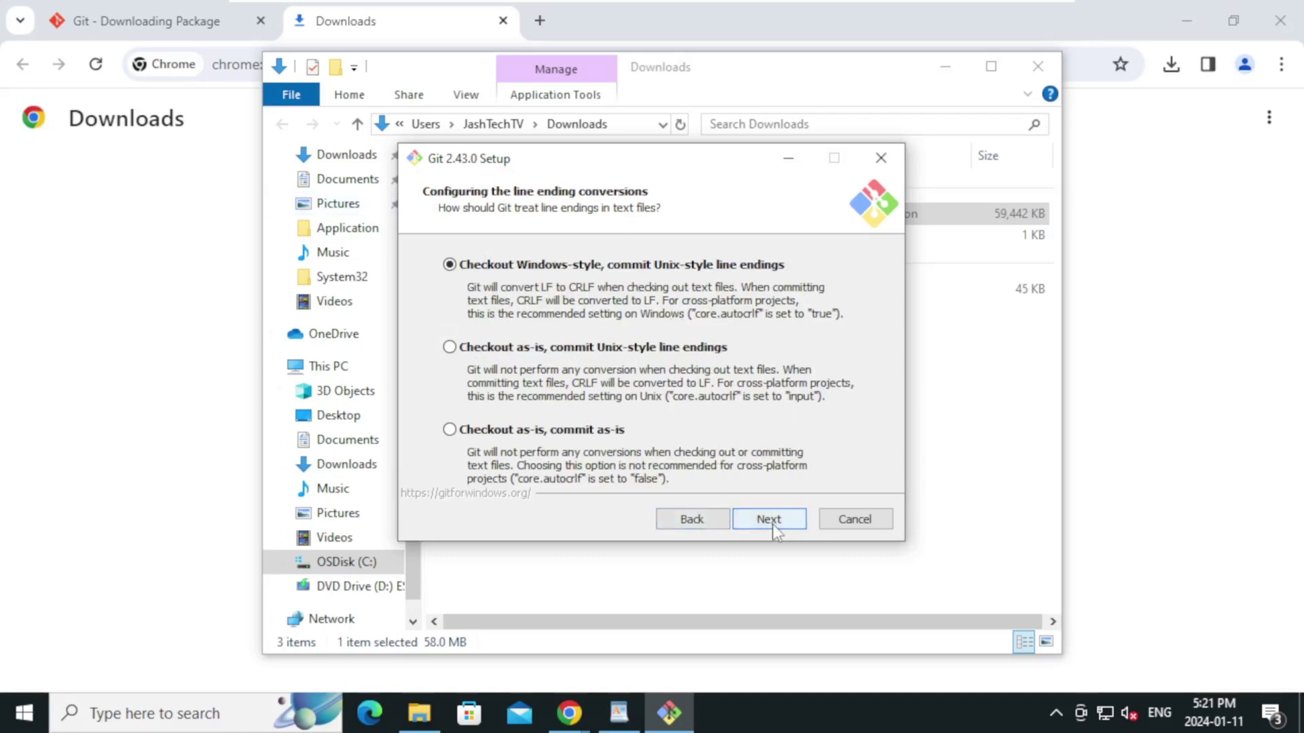
pyautogui.click(692, 521)
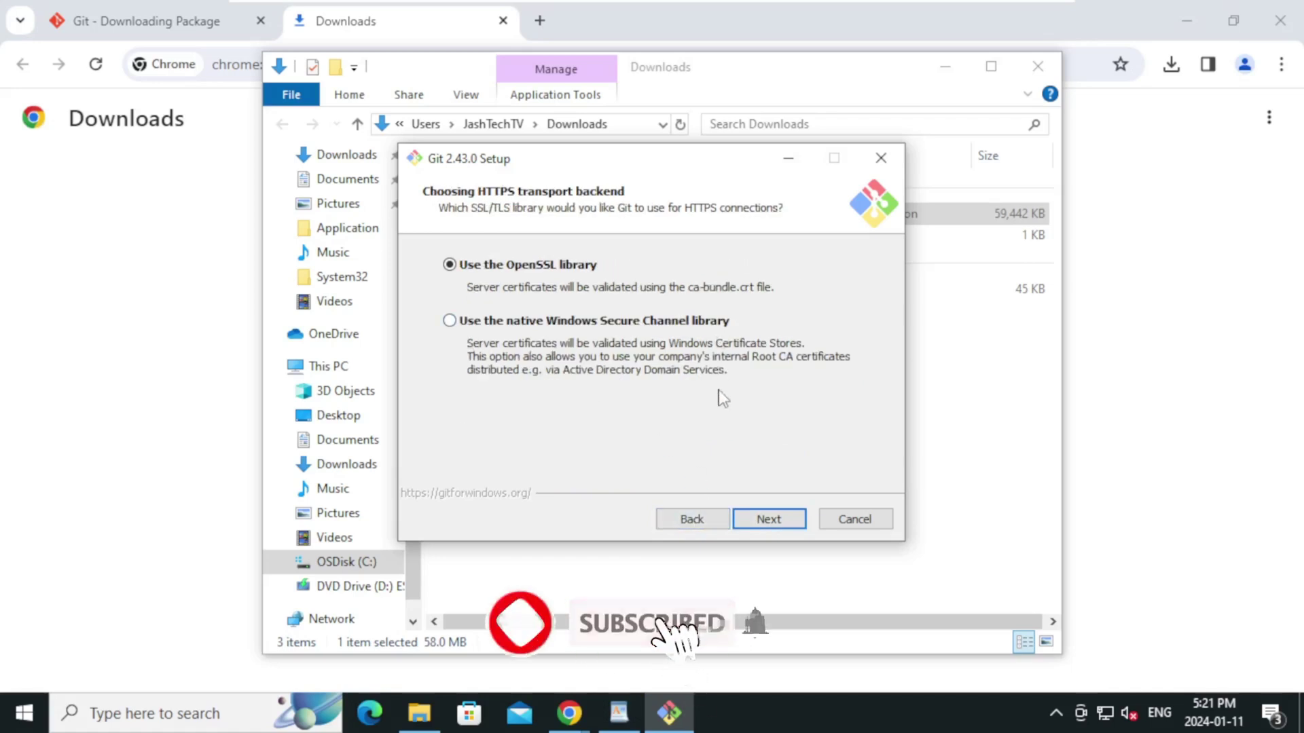
pyautogui.click(762, 520)
# Keep Windows-style line endings, MinTTY, fast-forward-or-merge pulls, Credential Manager and file caching, then install
pyautogui.click(758, 520)
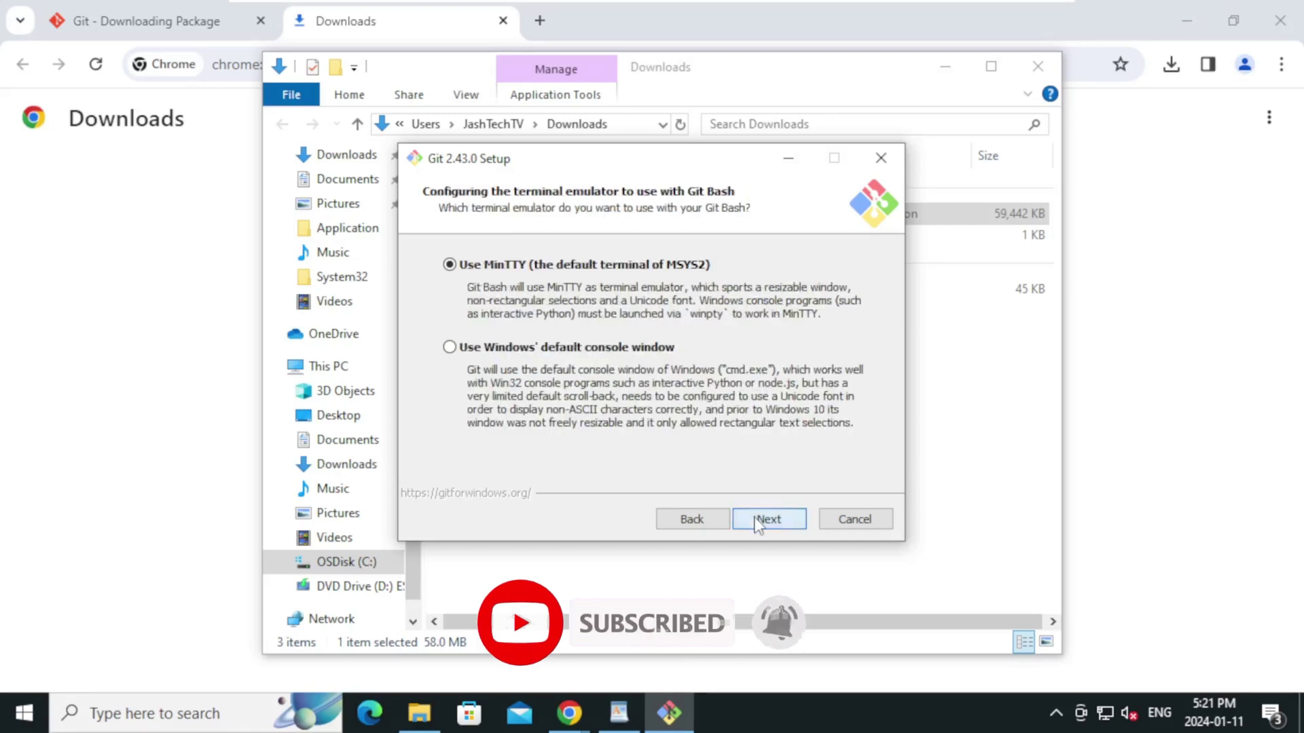
pyautogui.click(759, 520)
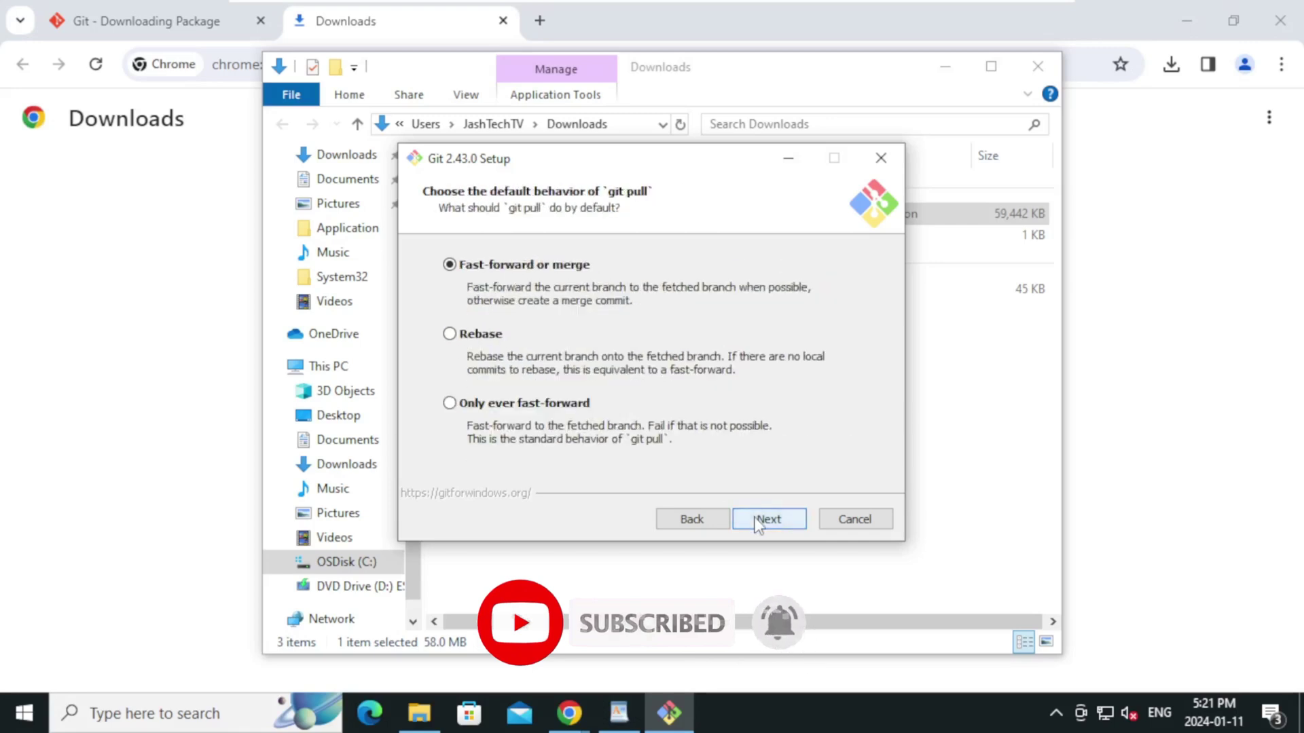
pyautogui.click(758, 520)
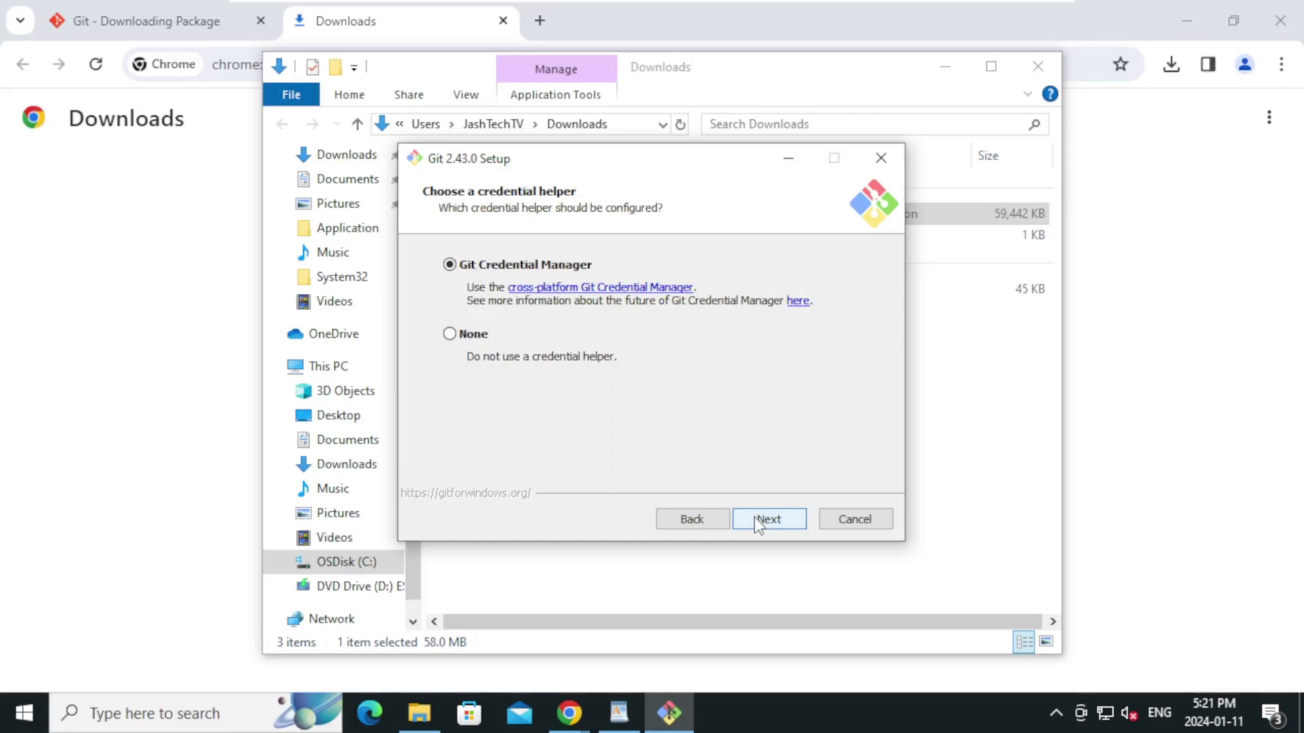
pyautogui.click(759, 520)
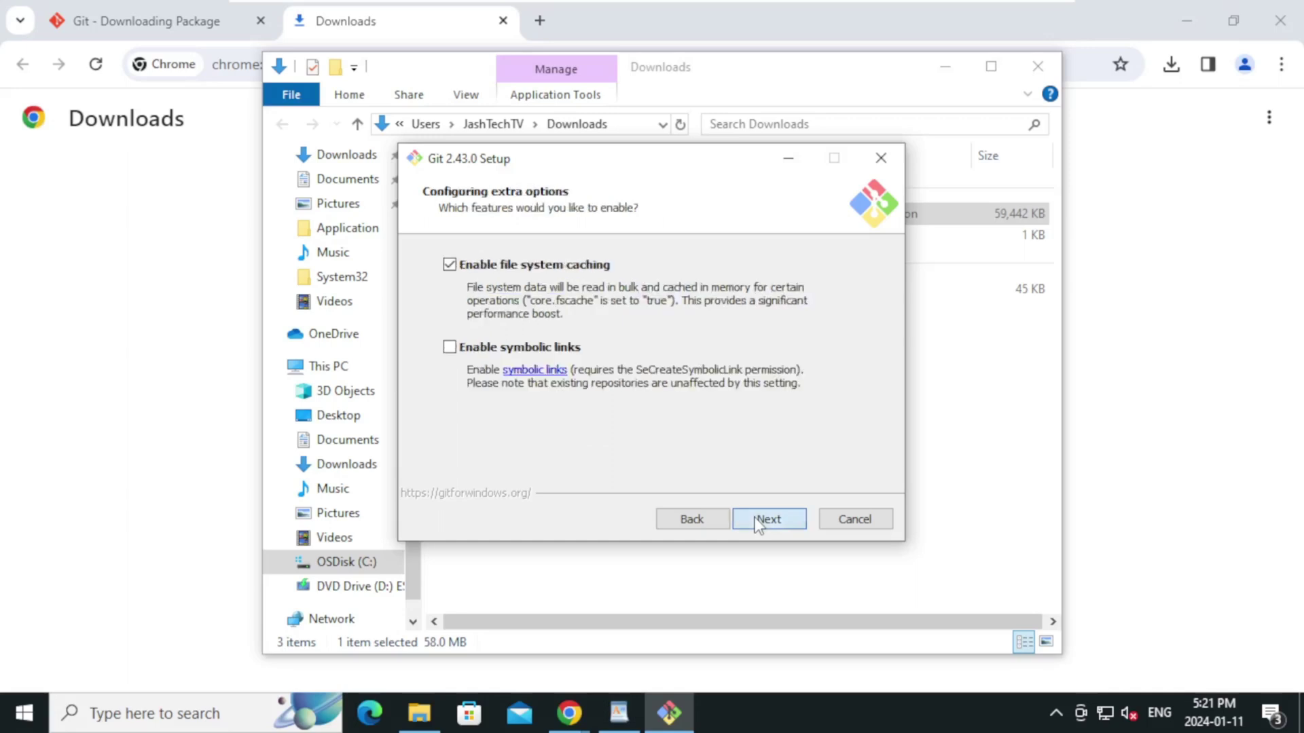
pyautogui.click(758, 520)
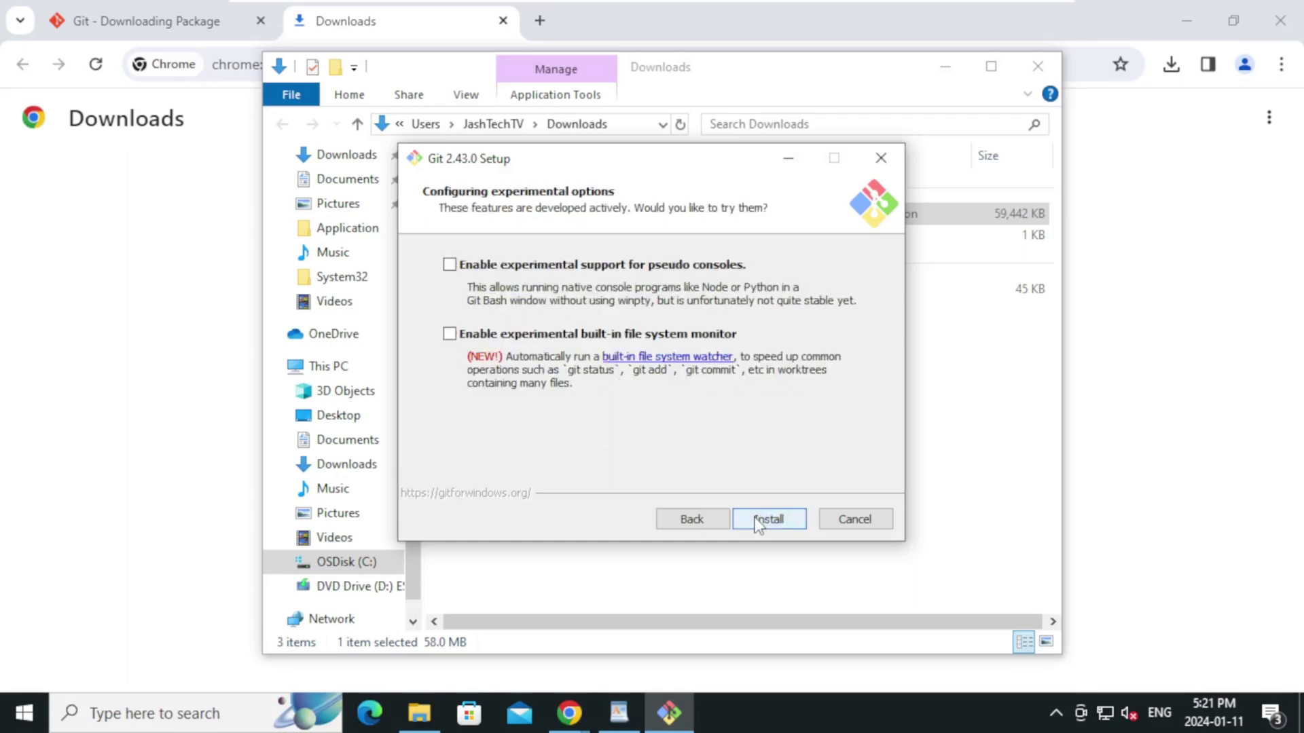
pyautogui.click(759, 520)
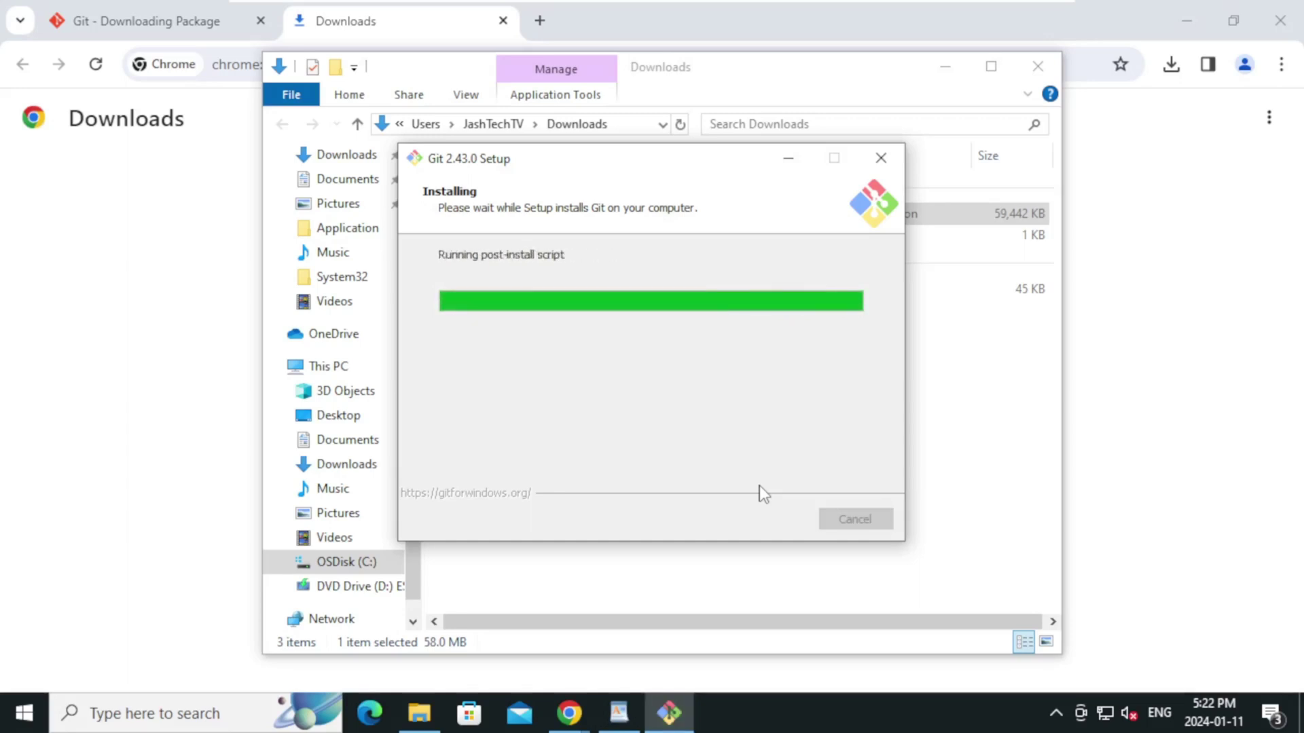
# Uncheck View Release Notes, check Launch Git Bash, and finish the installer
pyautogui.click(619, 344)
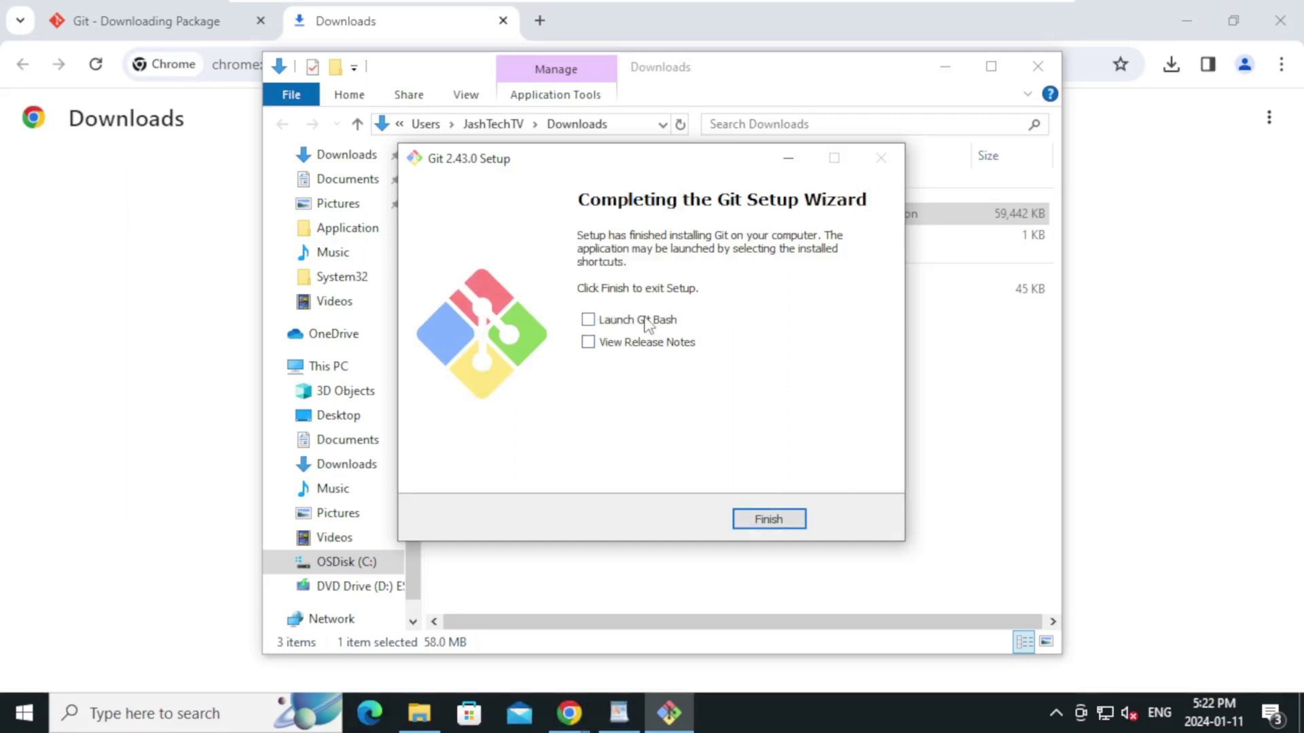
pyautogui.click(644, 322)
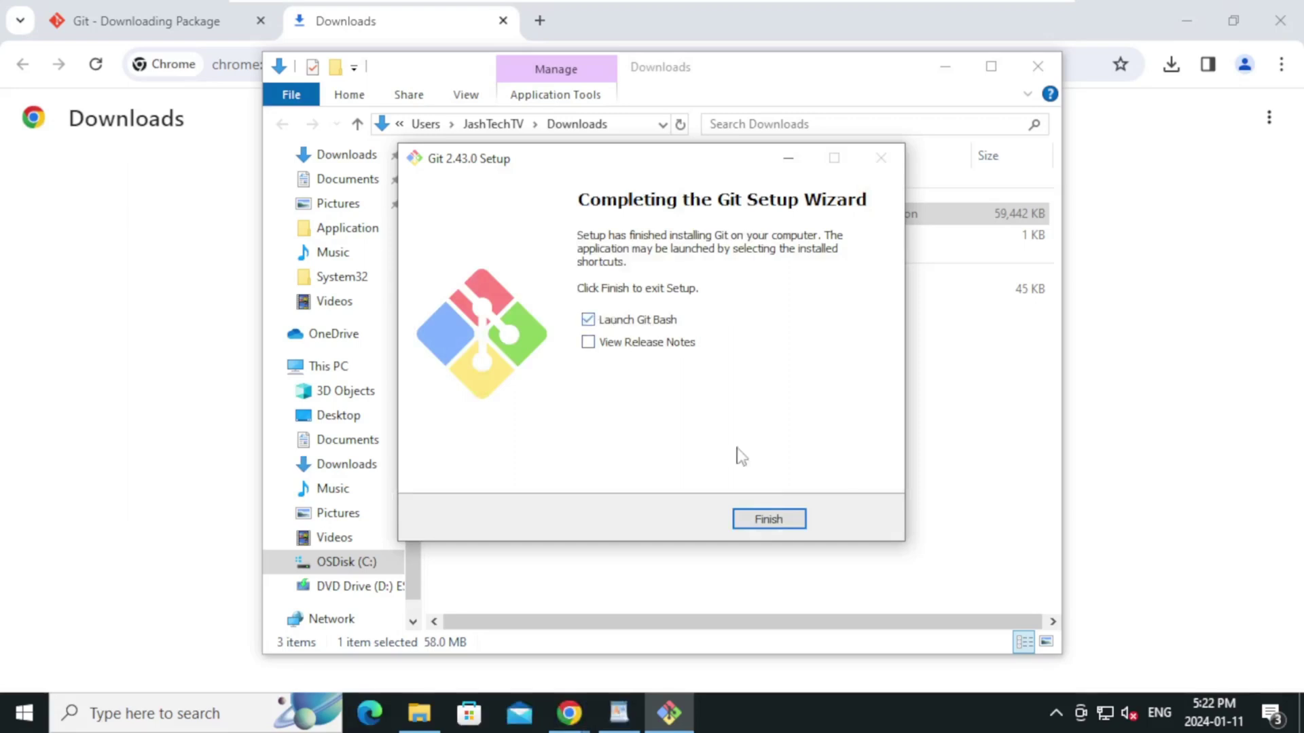
pyautogui.click(773, 524)
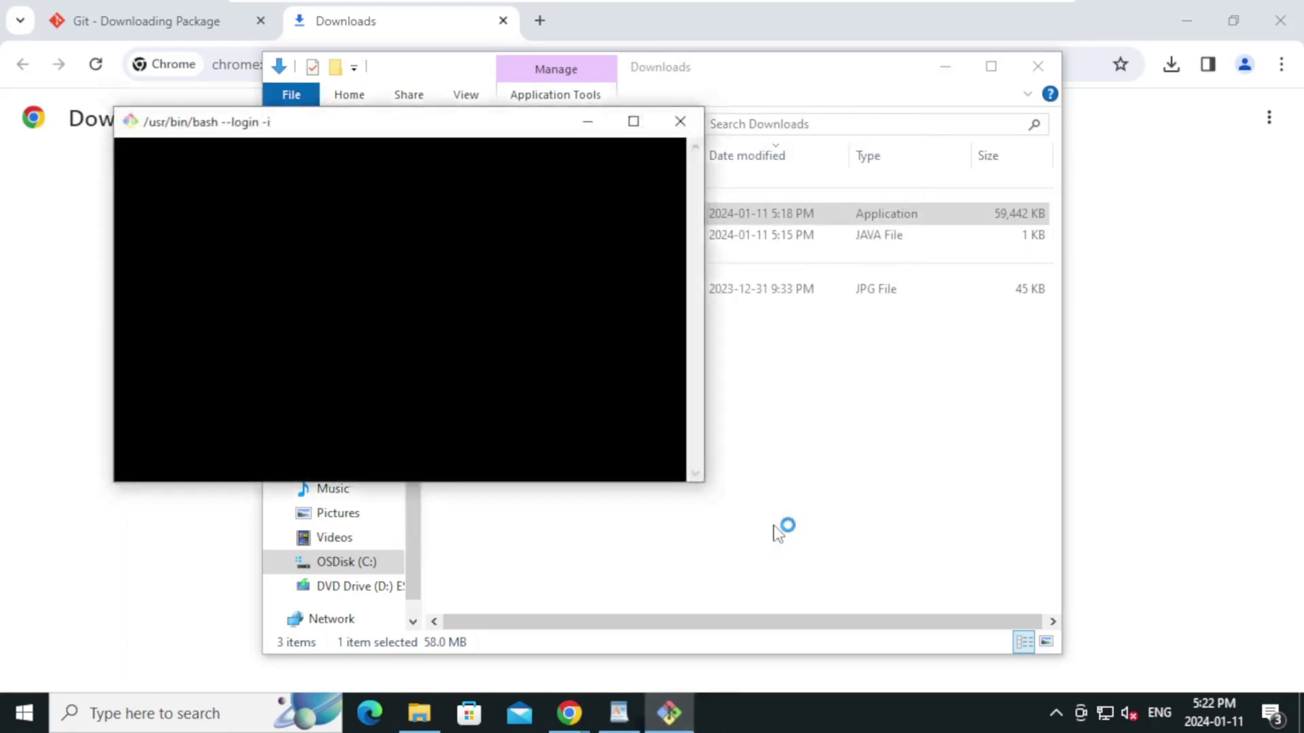
# Maximize Git Bash and set its font to Lucida Console 20pt, applying and saving the change
pyautogui.doubleClick(665, 177)
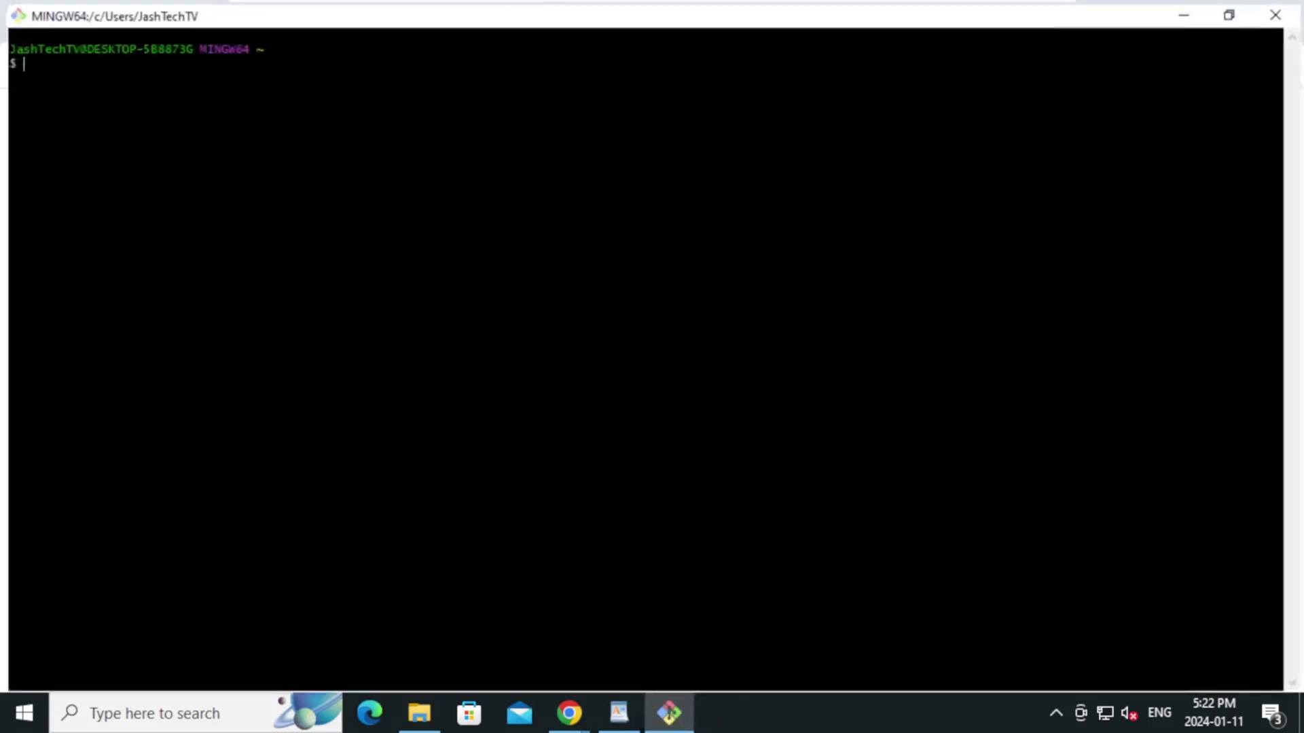
pyautogui.rightClick(171, 24)
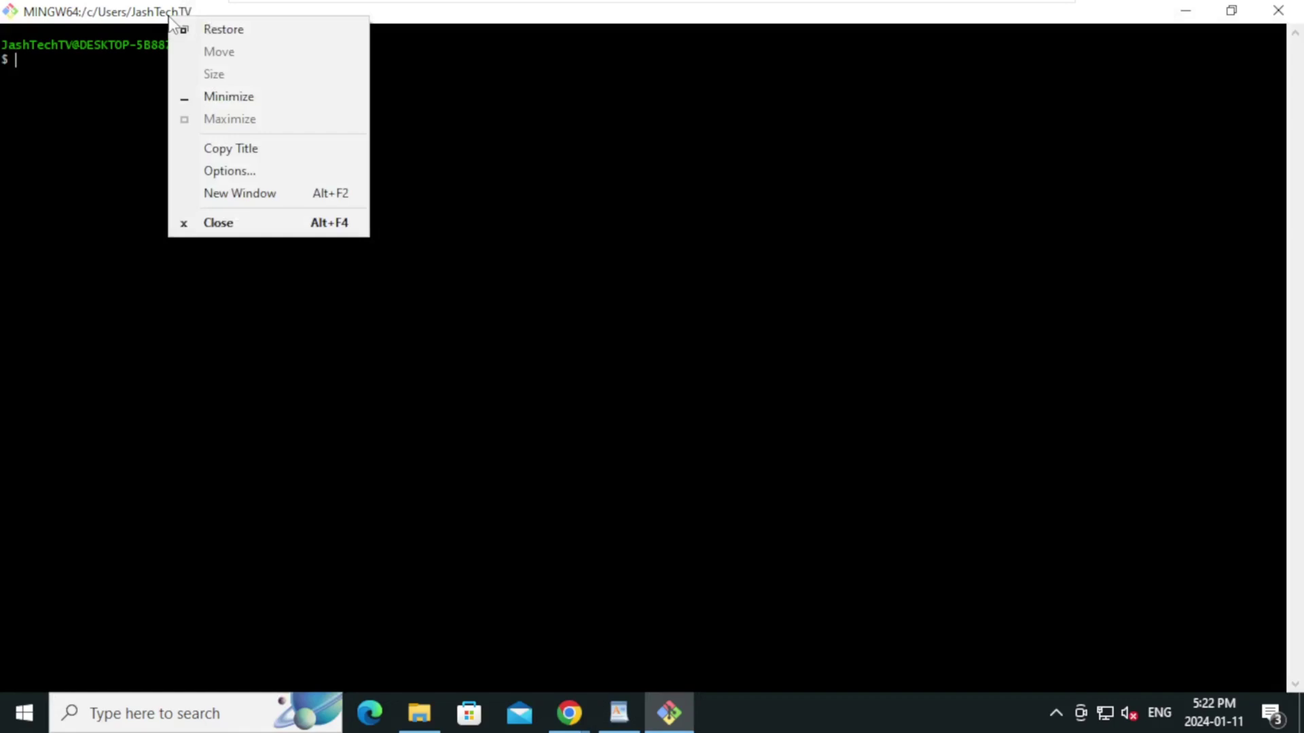
pyautogui.click(246, 172)
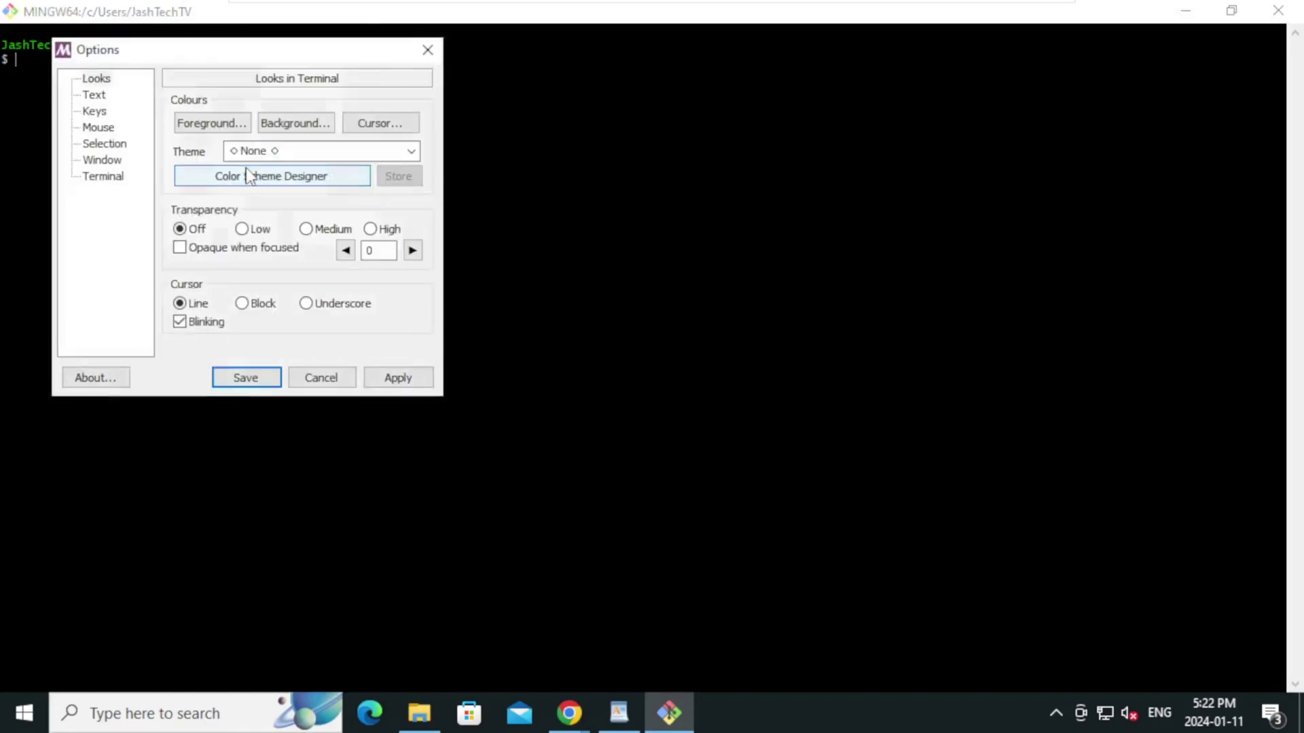
pyautogui.click(106, 99)
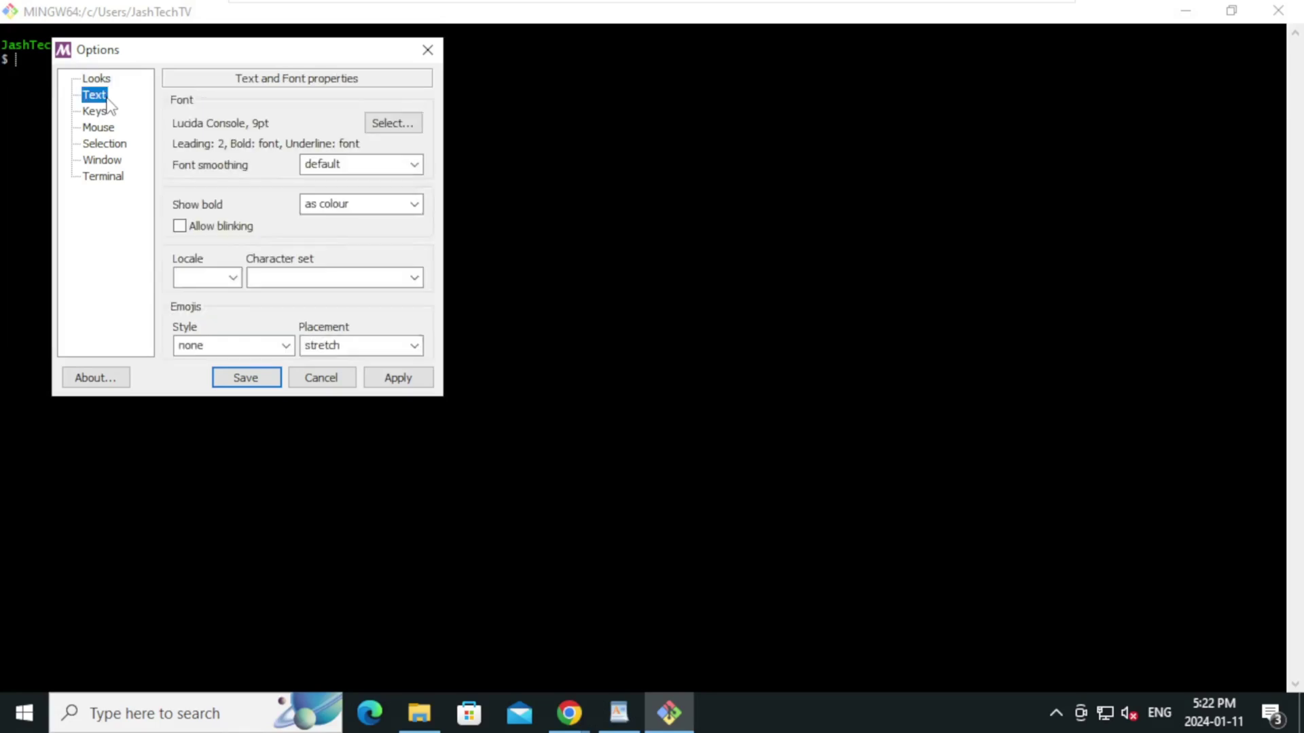
pyautogui.click(391, 129)
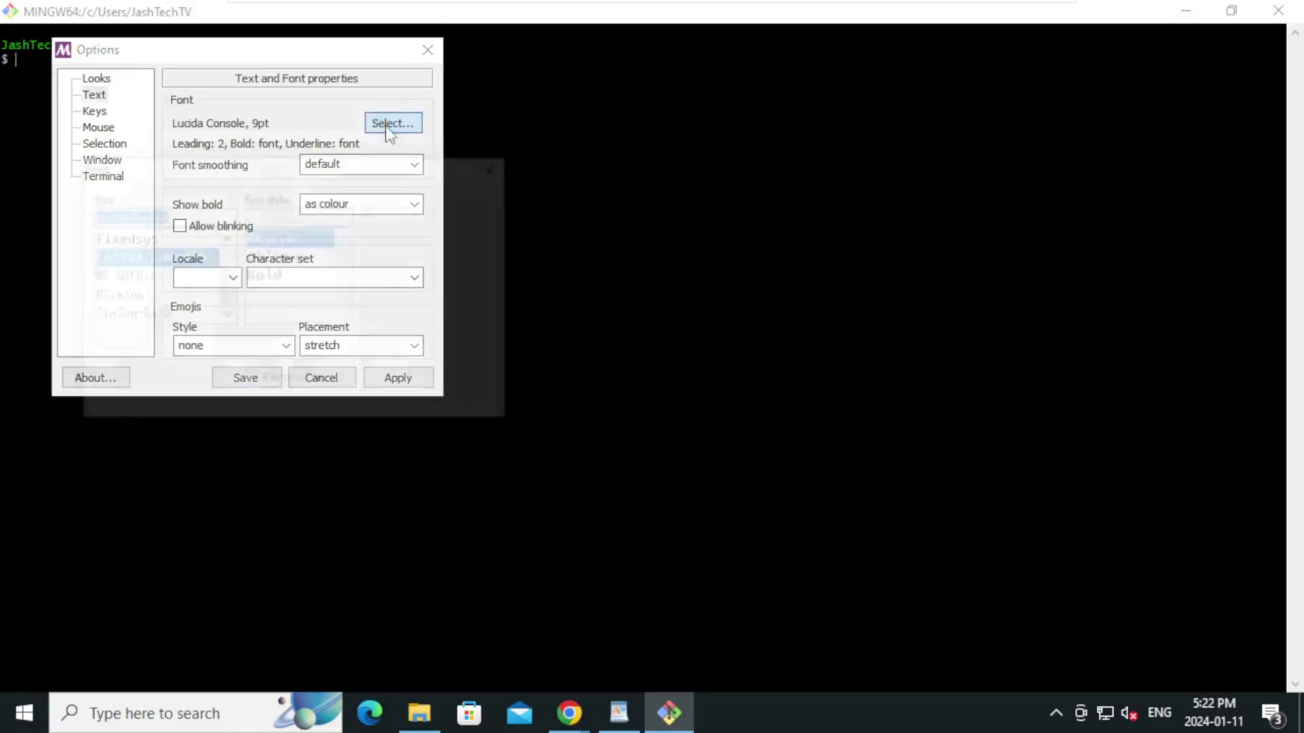
pyautogui.click(410, 313)
pyautogui.click(377, 314)
pyautogui.click(479, 219)
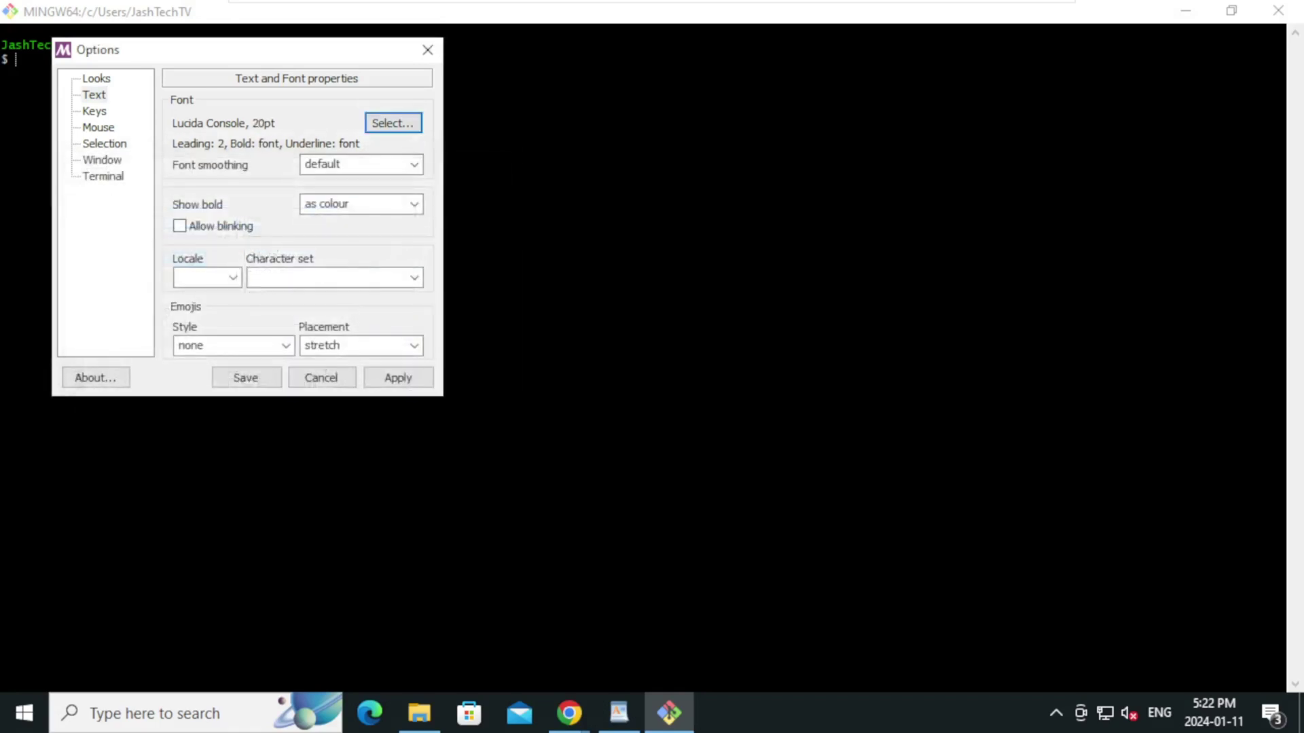
pyautogui.click(398, 377)
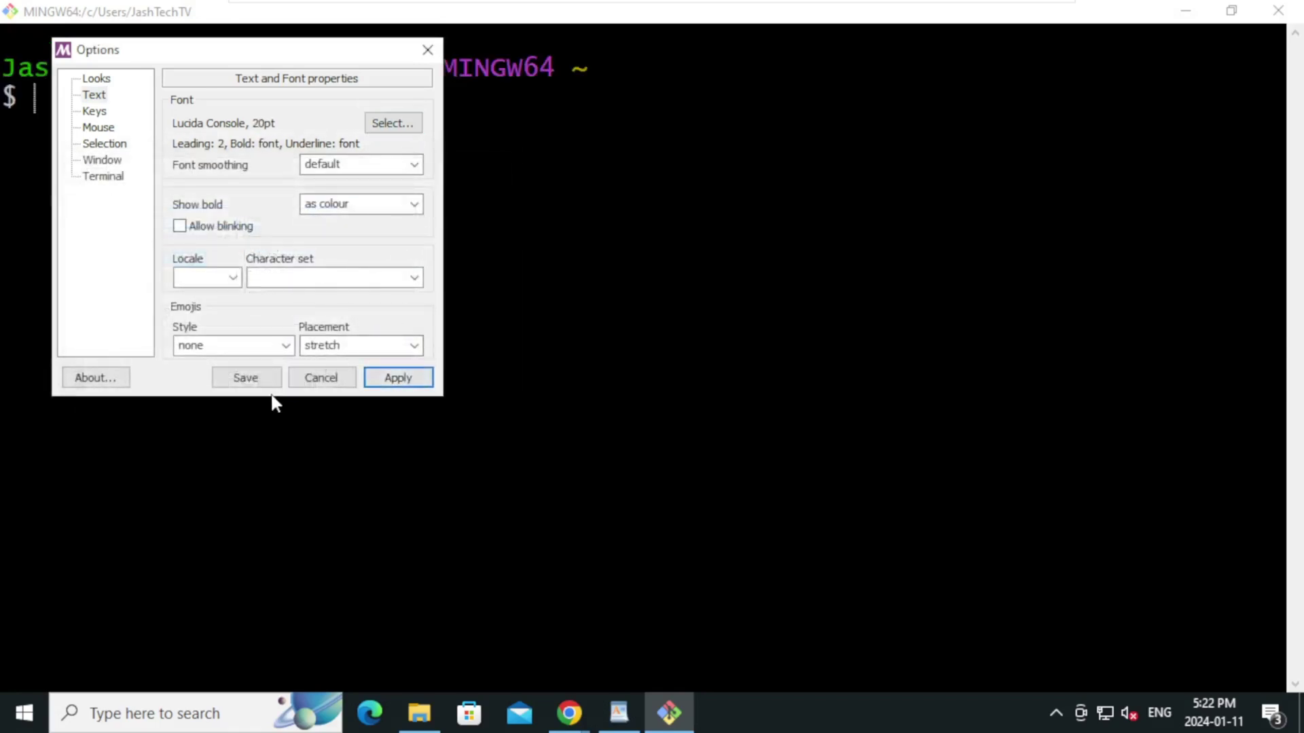
pyautogui.click(245, 377)
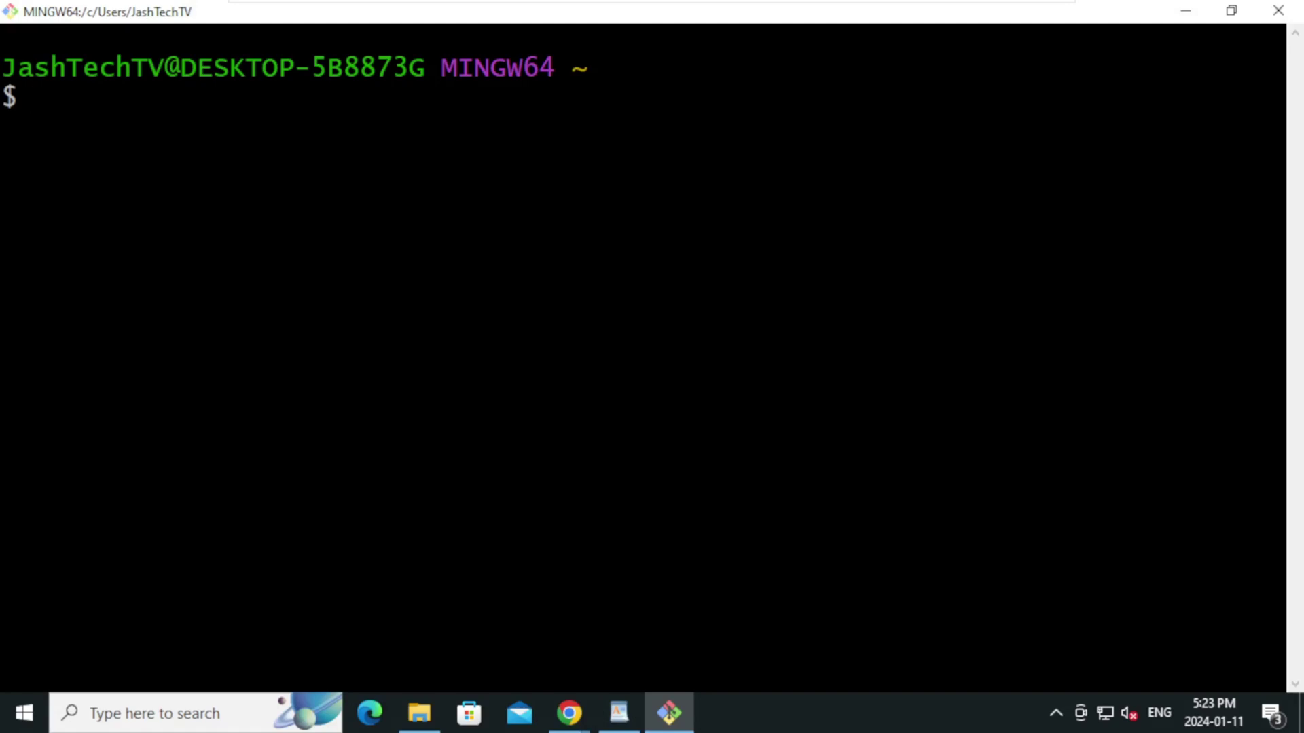
# Run ssh-keygen -t rsa -b 4096 with the account e-mail as comment, default file, empty passphrase, then clear
pyautogui.write('ssh-key')
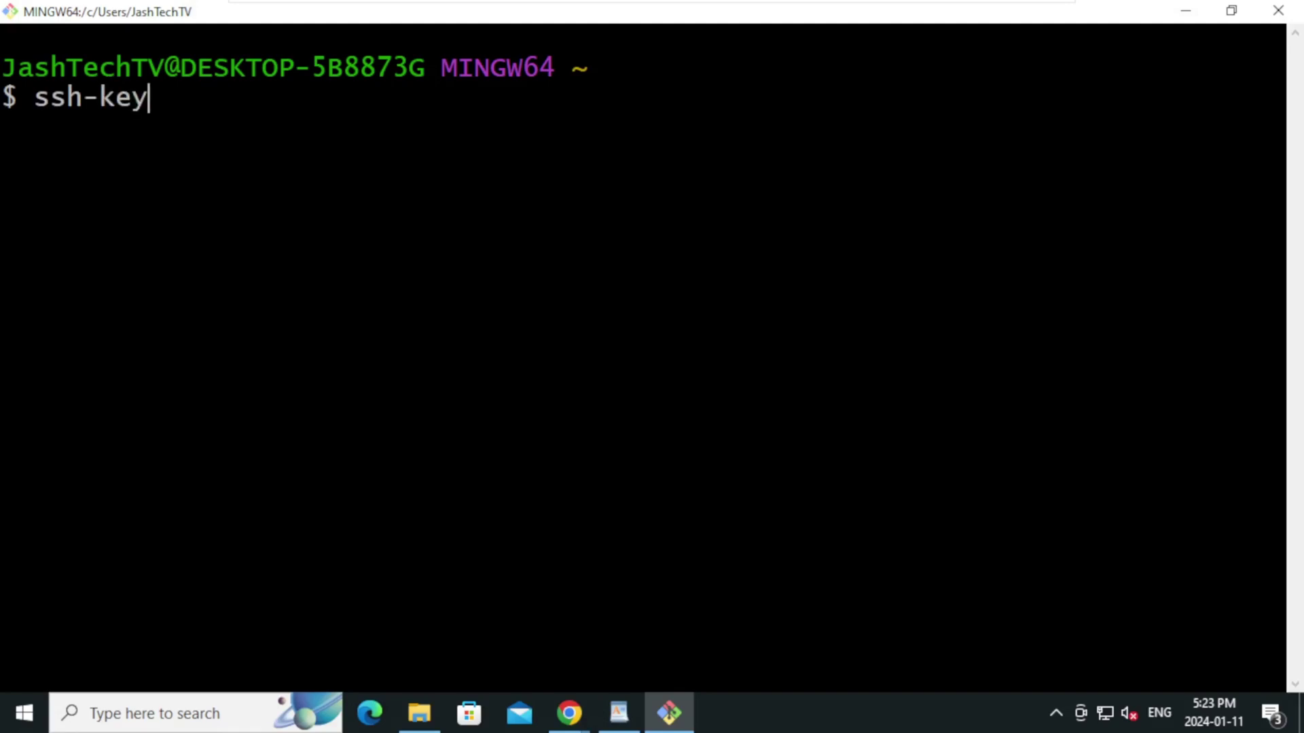
pyautogui.write('gen -')
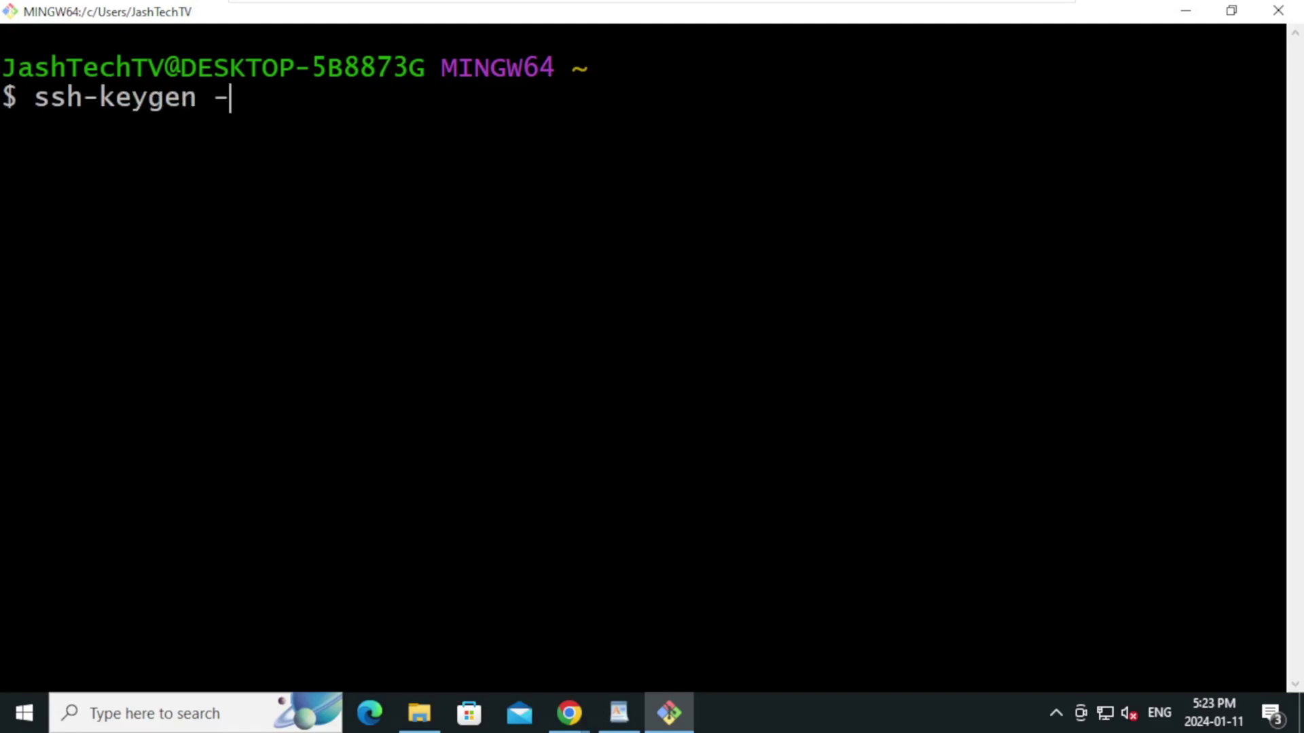
pyautogui.write('t rsa')
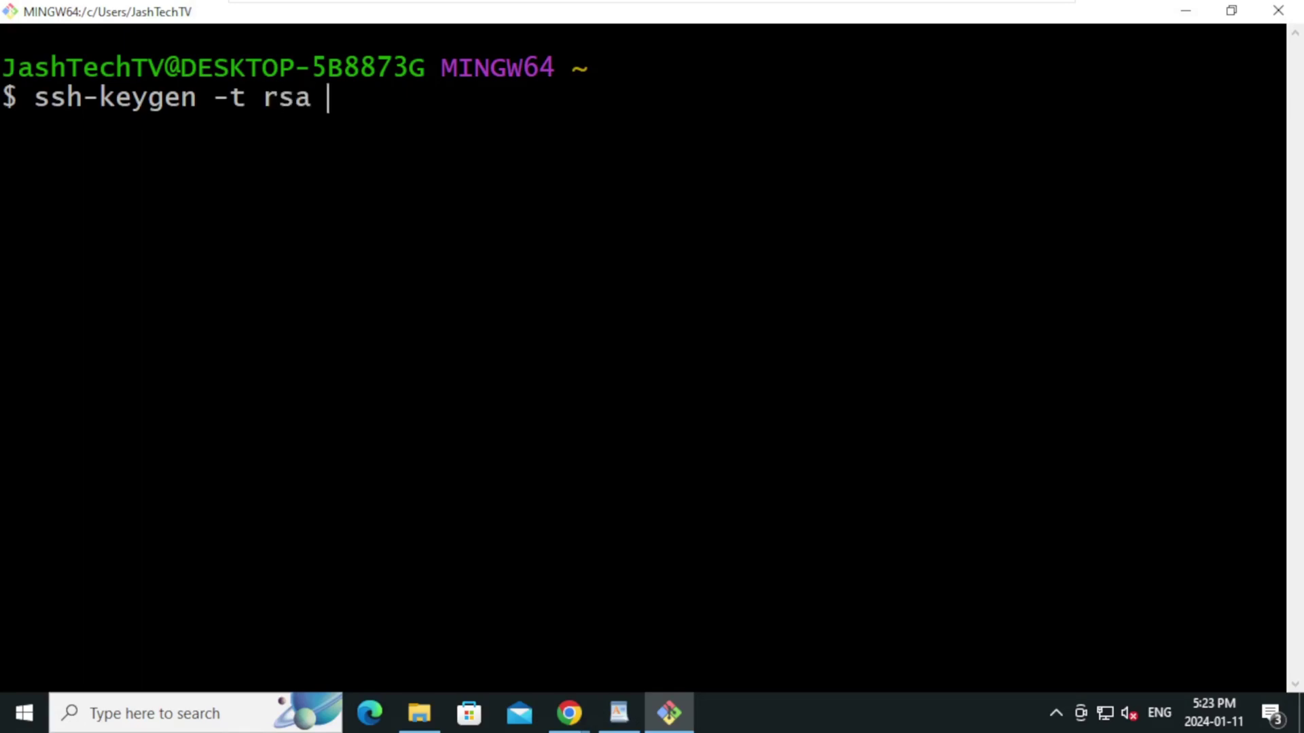
pyautogui.write(' -b 4096')
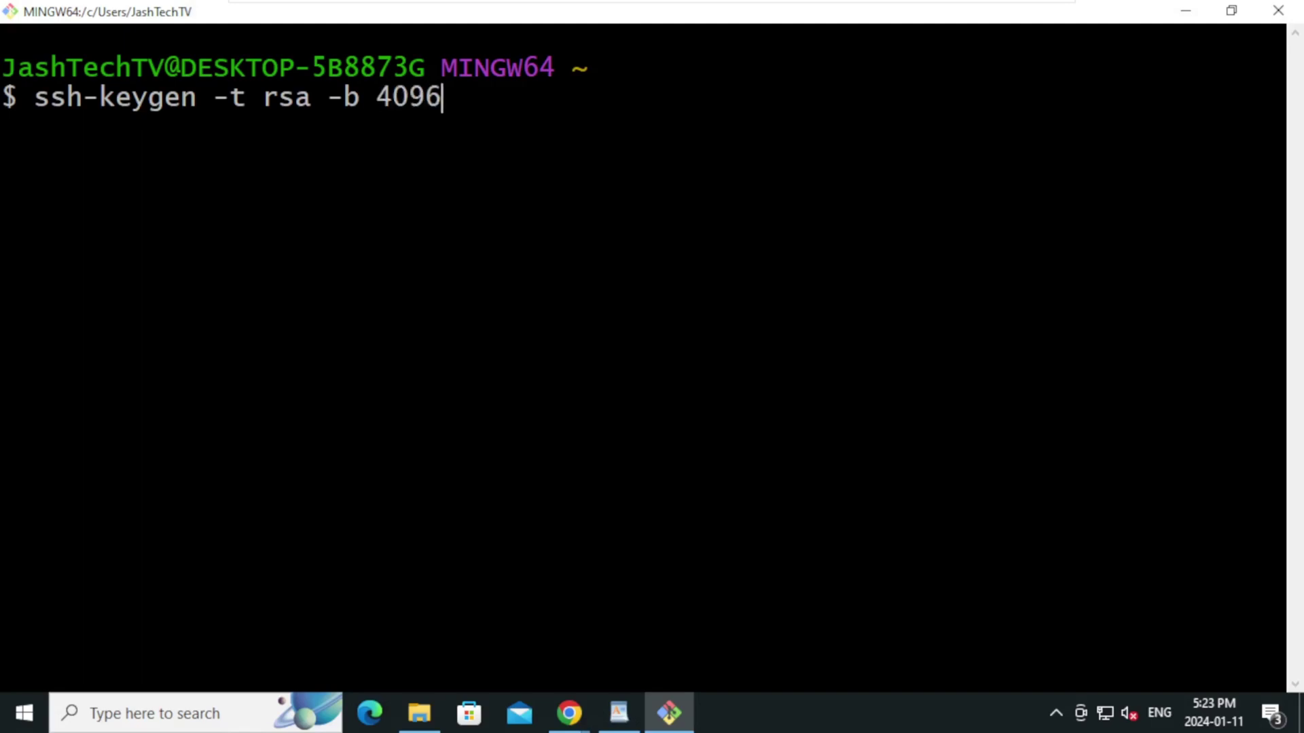
pyautogui.write(' -C ""')
pyautogui.press('Left')
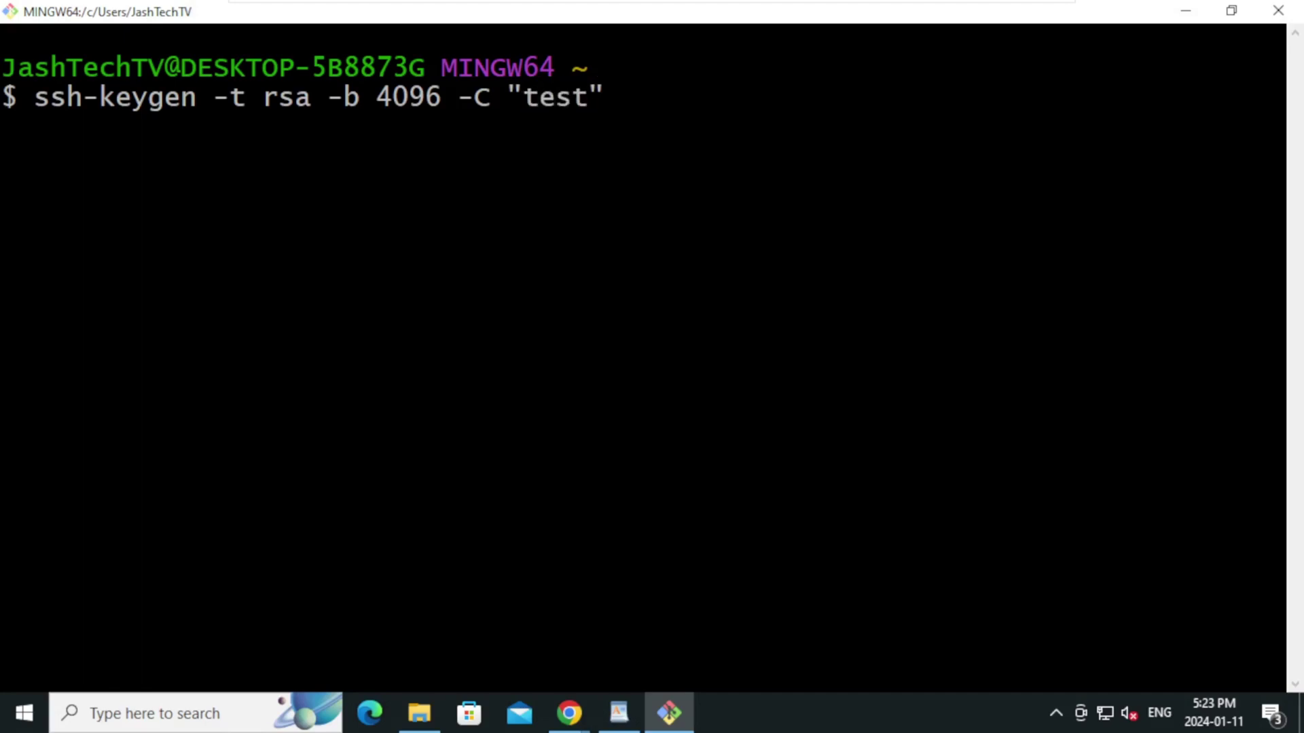
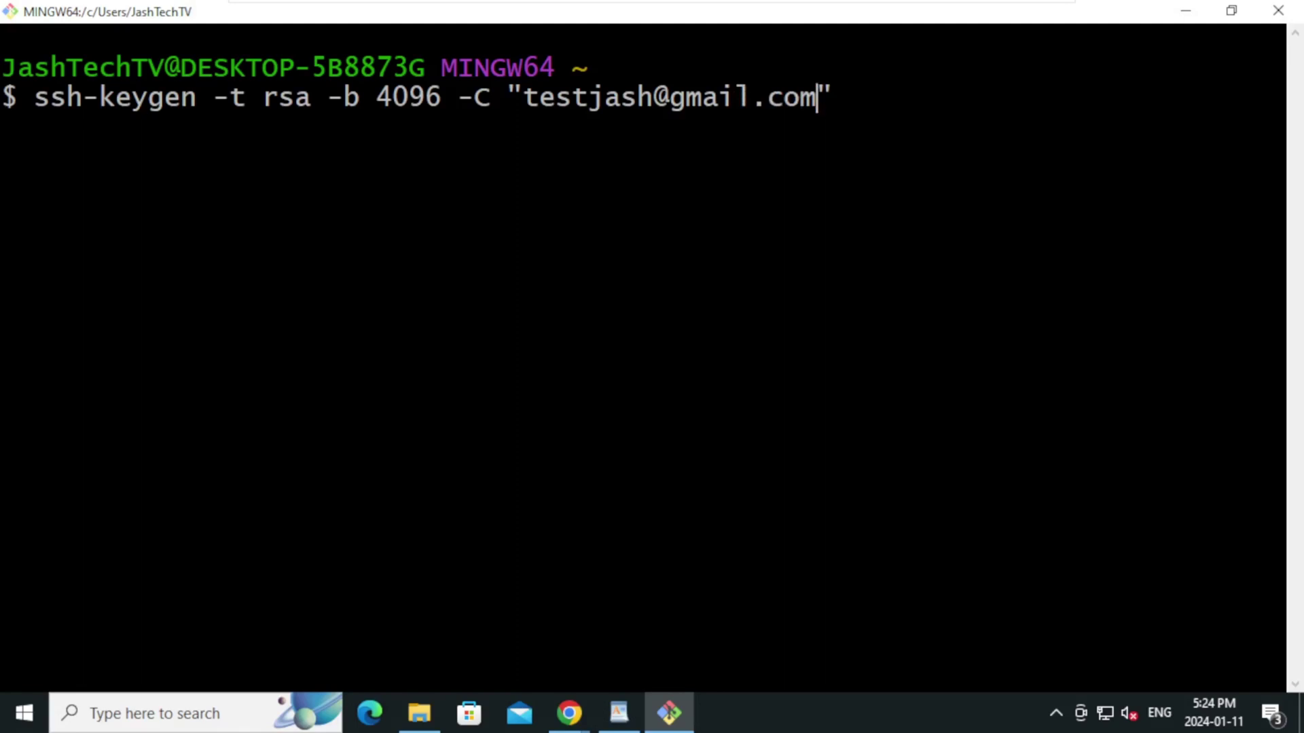
pyautogui.press('Return')
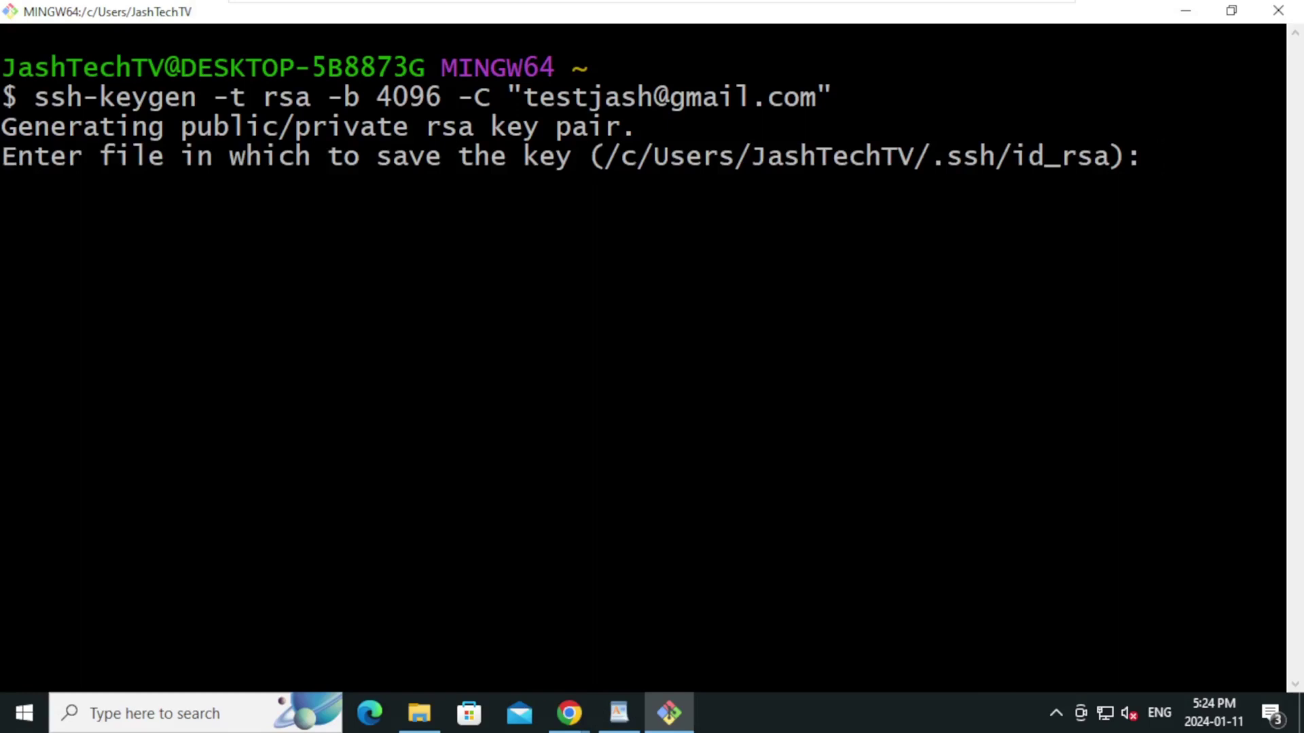
pyautogui.press('Return')
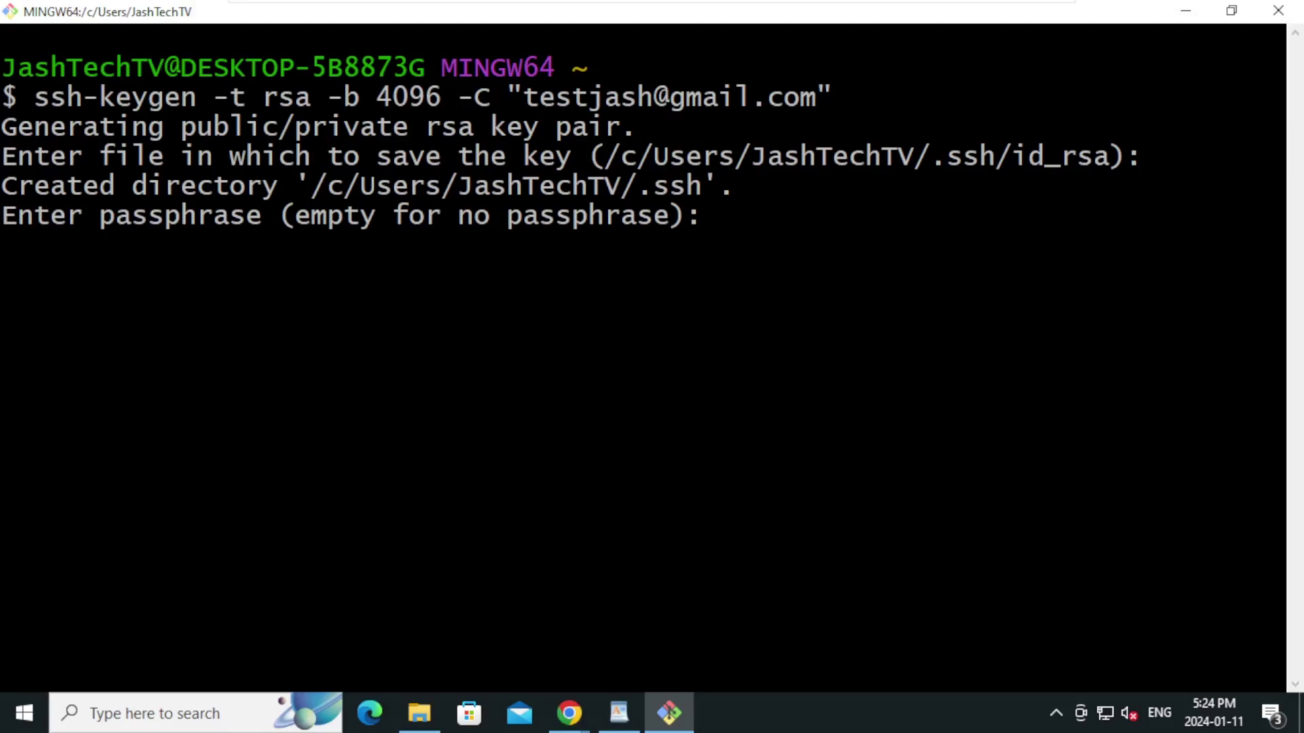
pyautogui.press('Return')
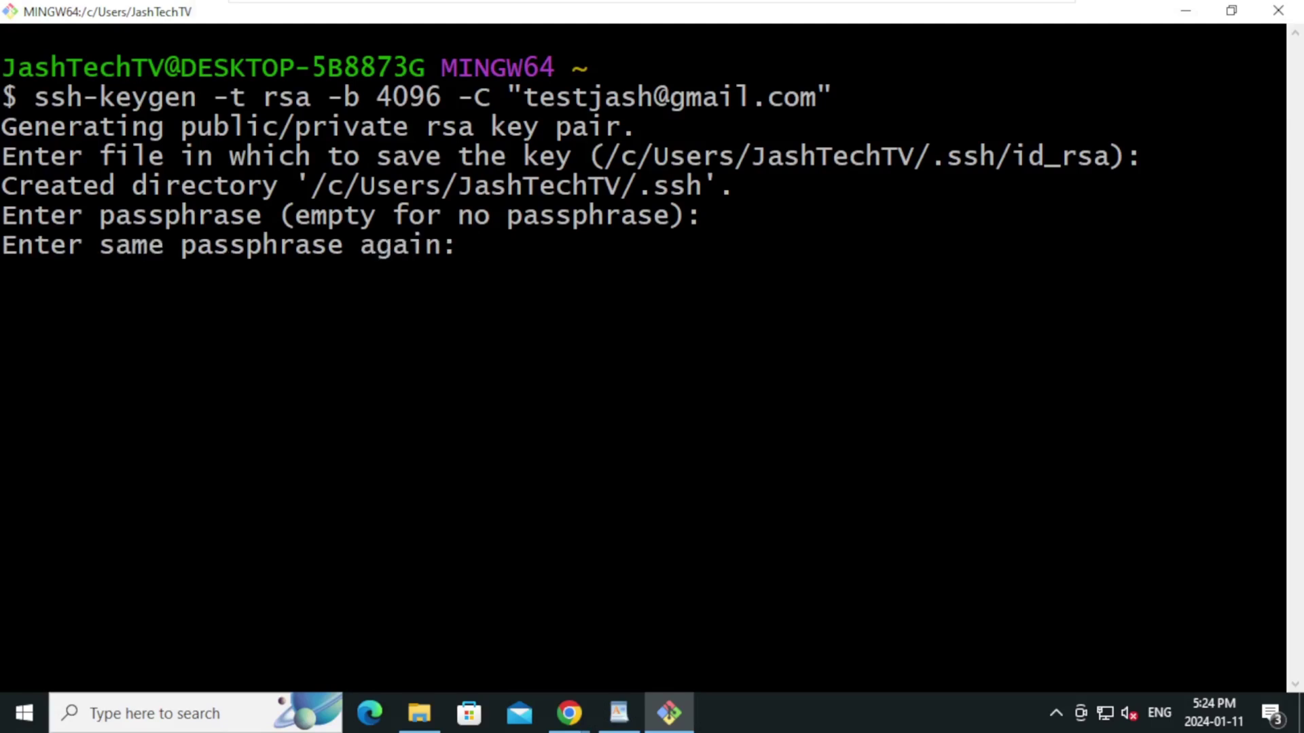
pyautogui.press('Return')
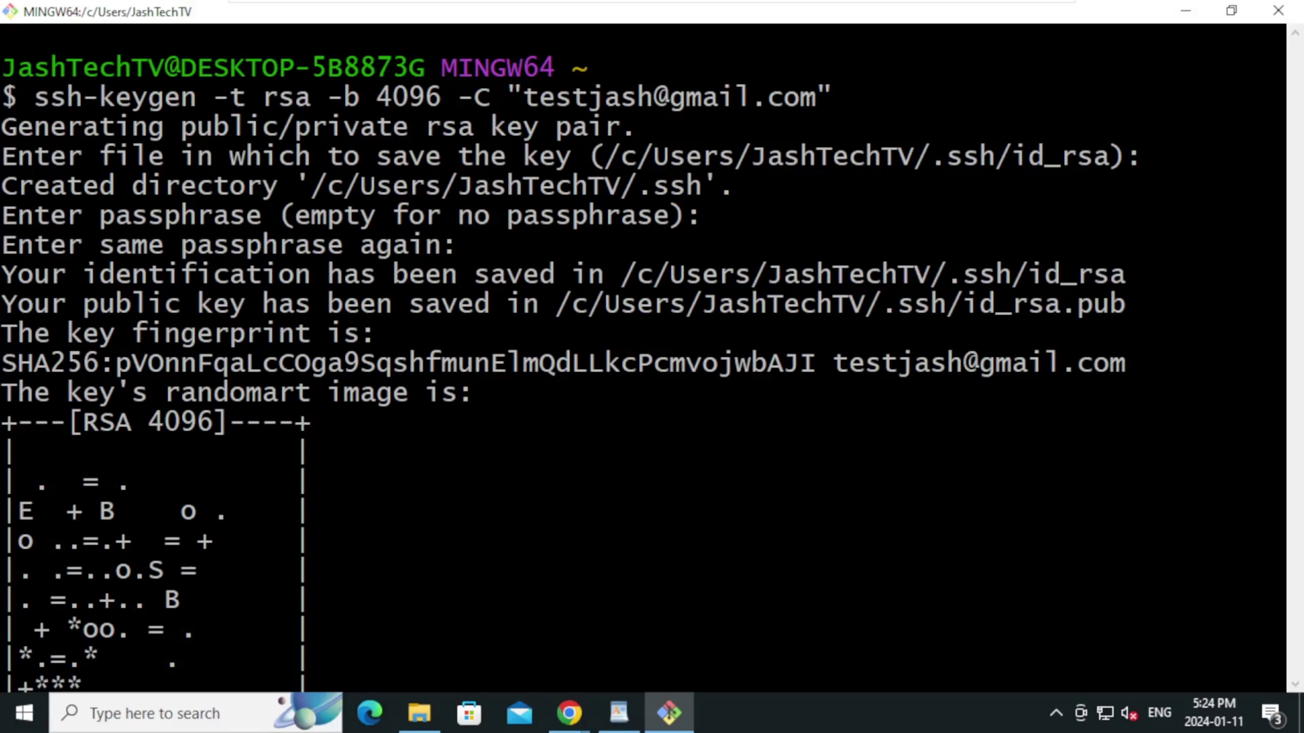
pyautogui.hotkey('ctrl', 'l')
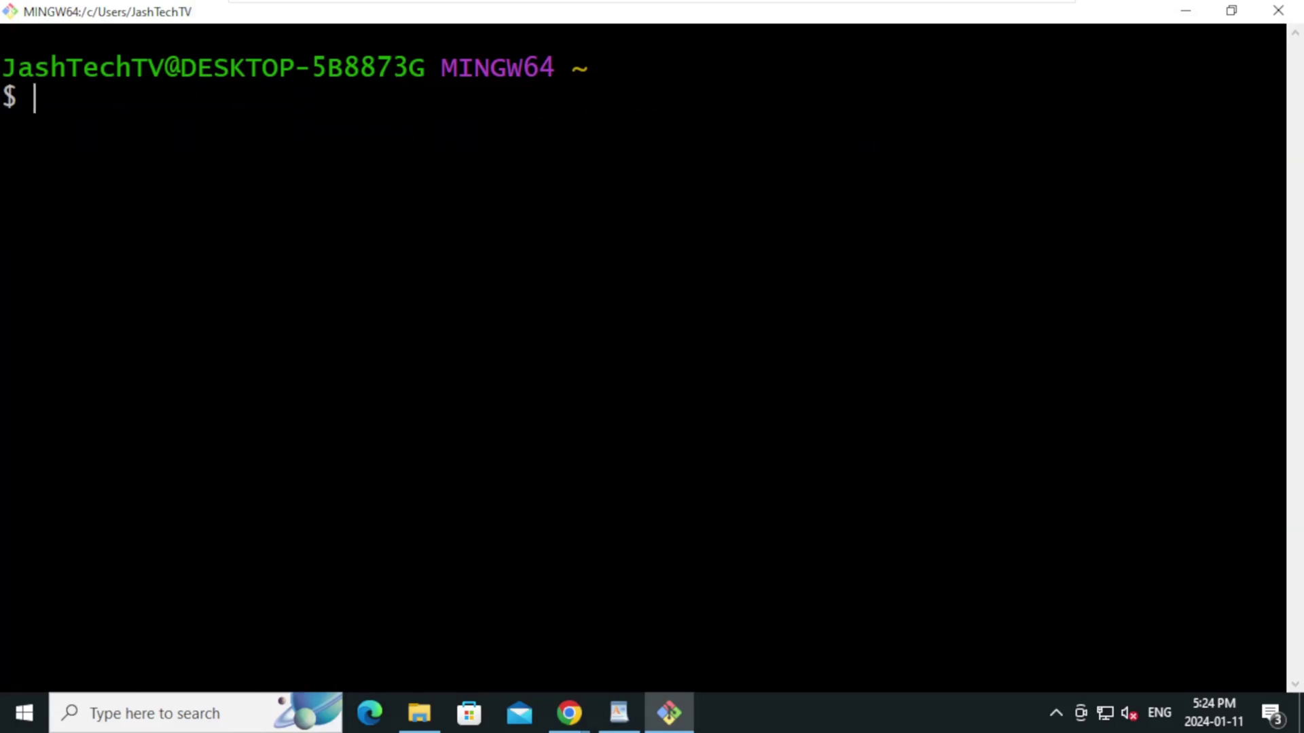
# Browse to C:\Users\<user>\.ssh in File Explorer to check id_rsa and id_rsa.pub, then return to Git Bash
pyautogui.click(416, 715)
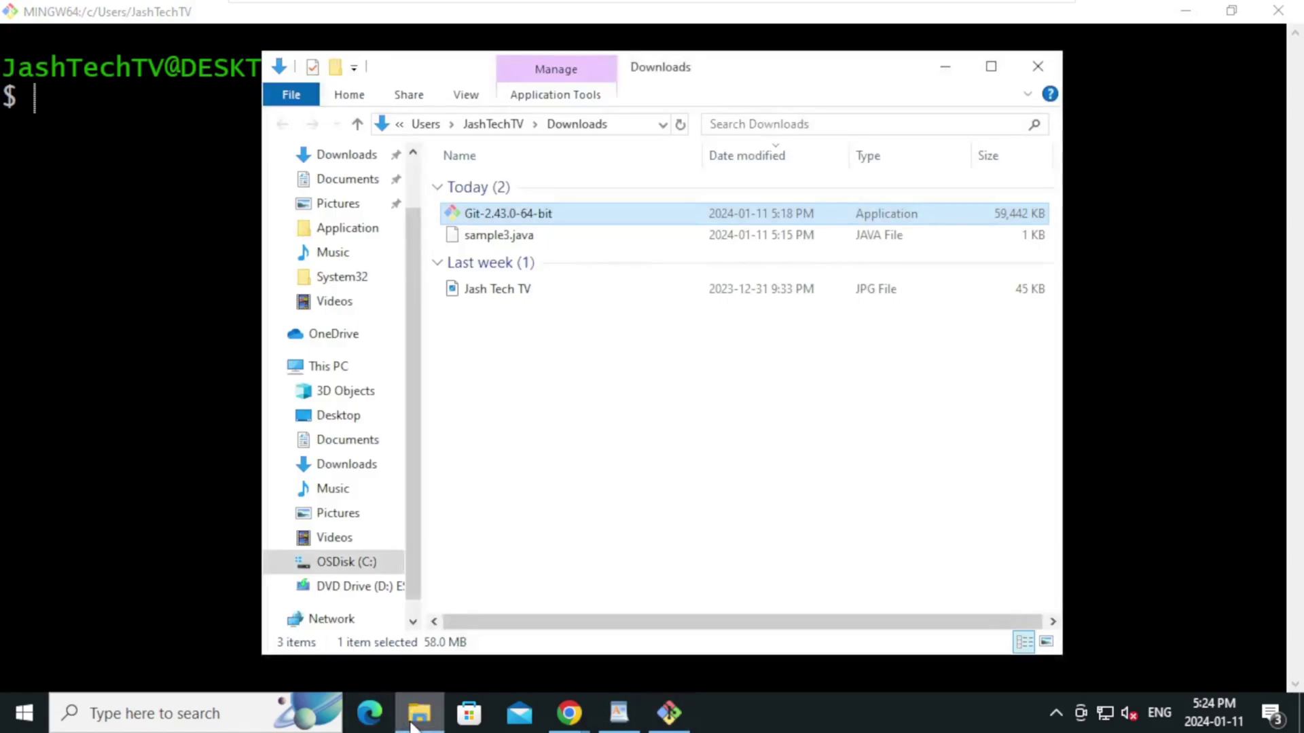
pyautogui.click(353, 567)
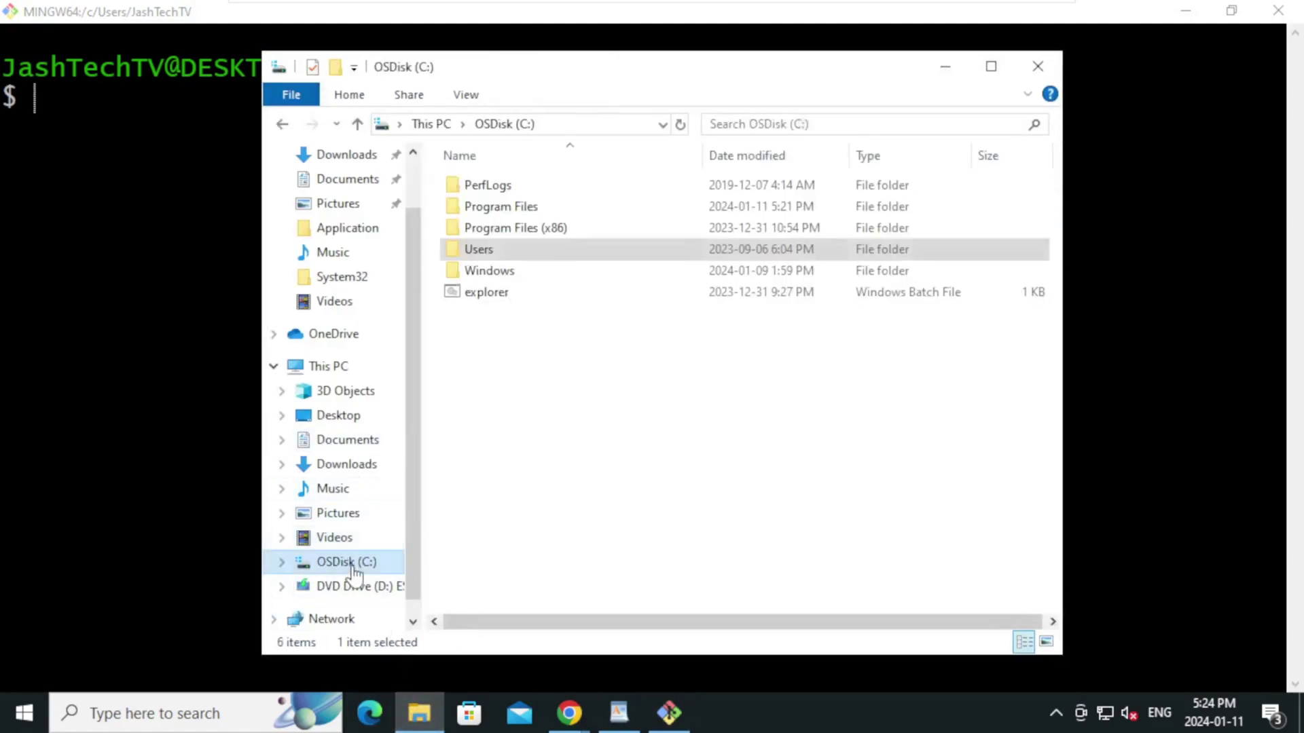
pyautogui.doubleClick(509, 251)
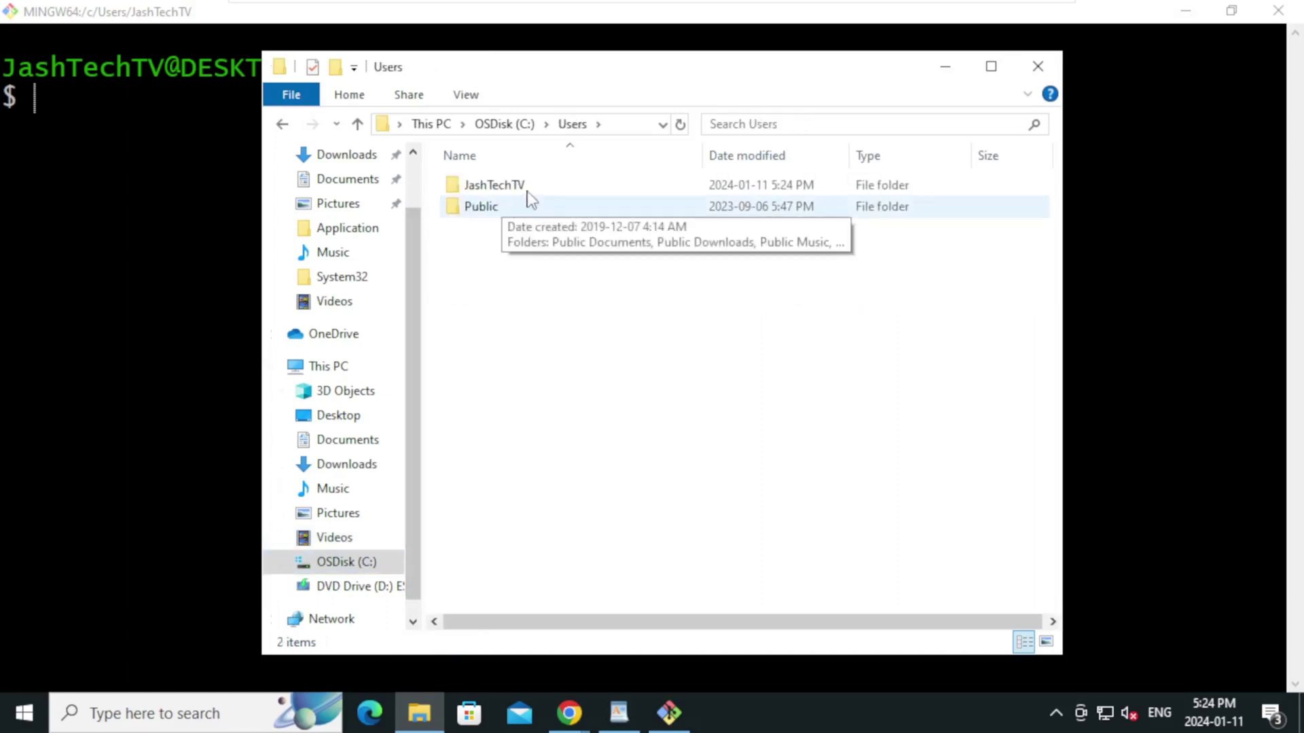
pyautogui.doubleClick(531, 198)
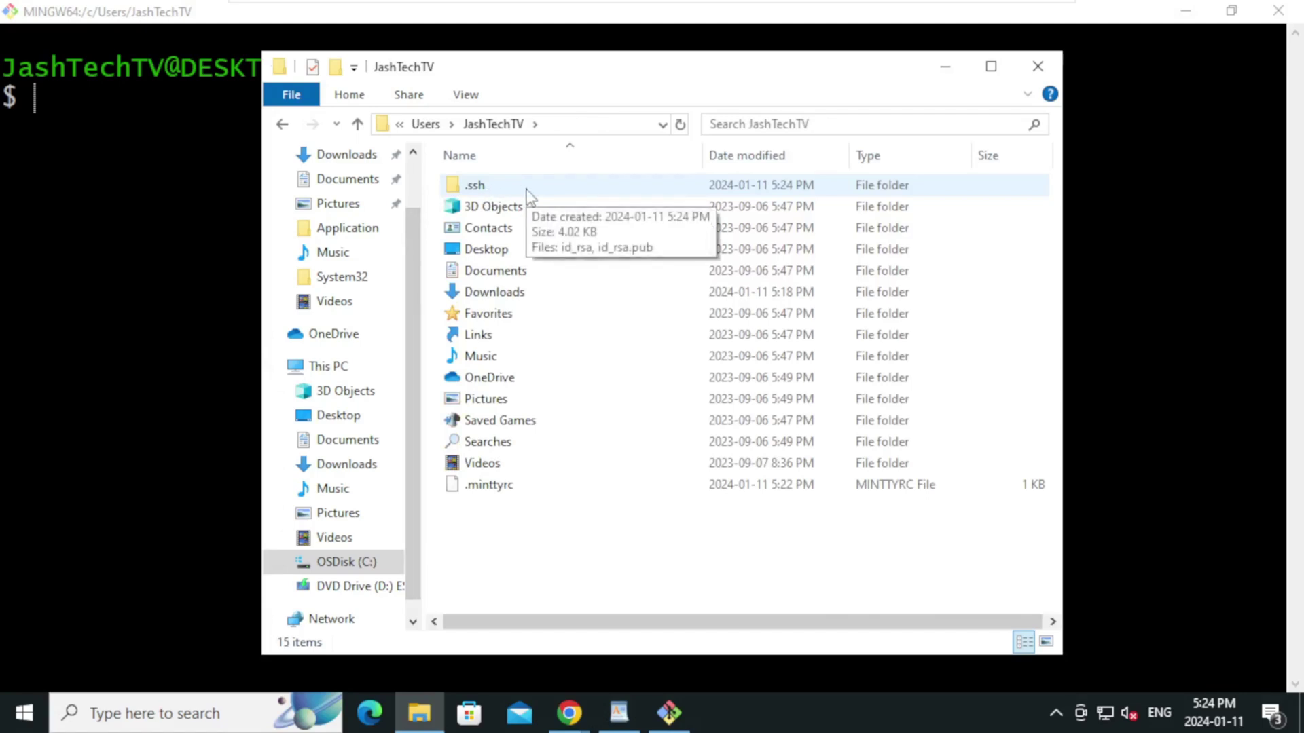
pyautogui.doubleClick(527, 192)
pyautogui.moveTo(469, 283); pyautogui.dragTo(478, 184)
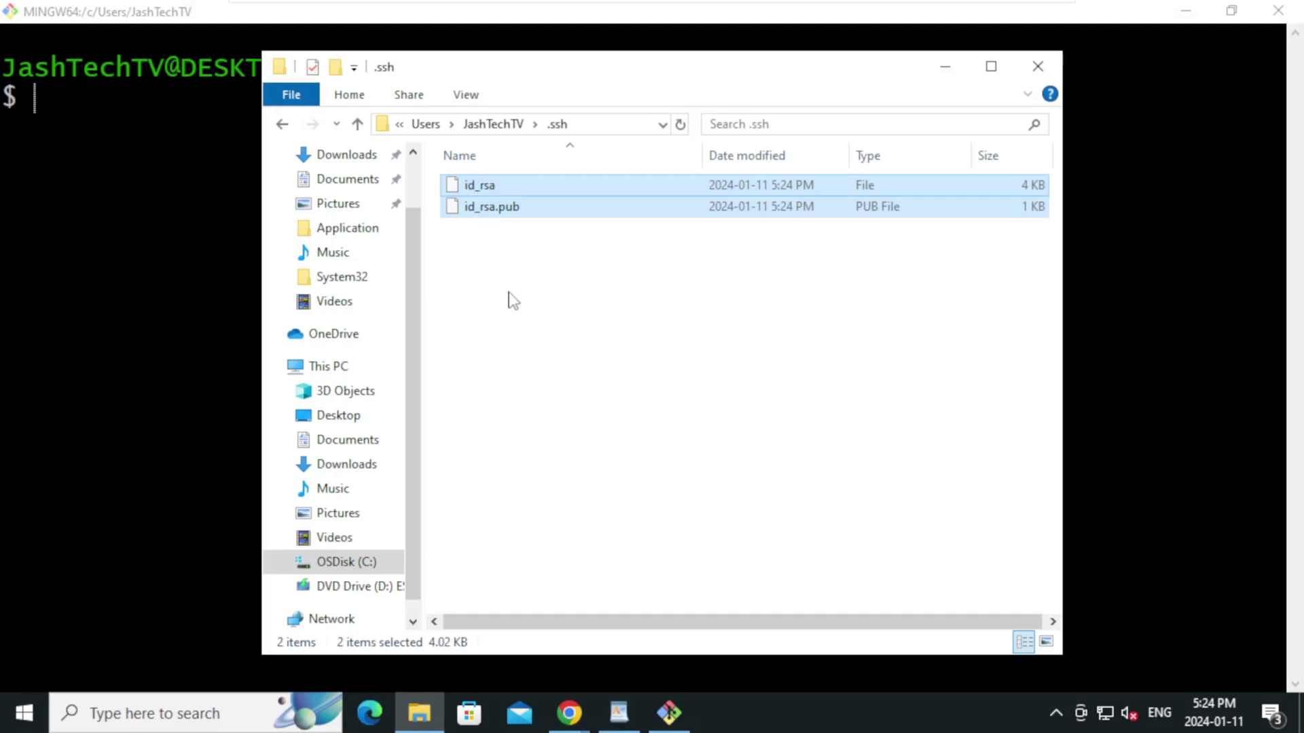
pyautogui.click(524, 297)
pyautogui.click(496, 188)
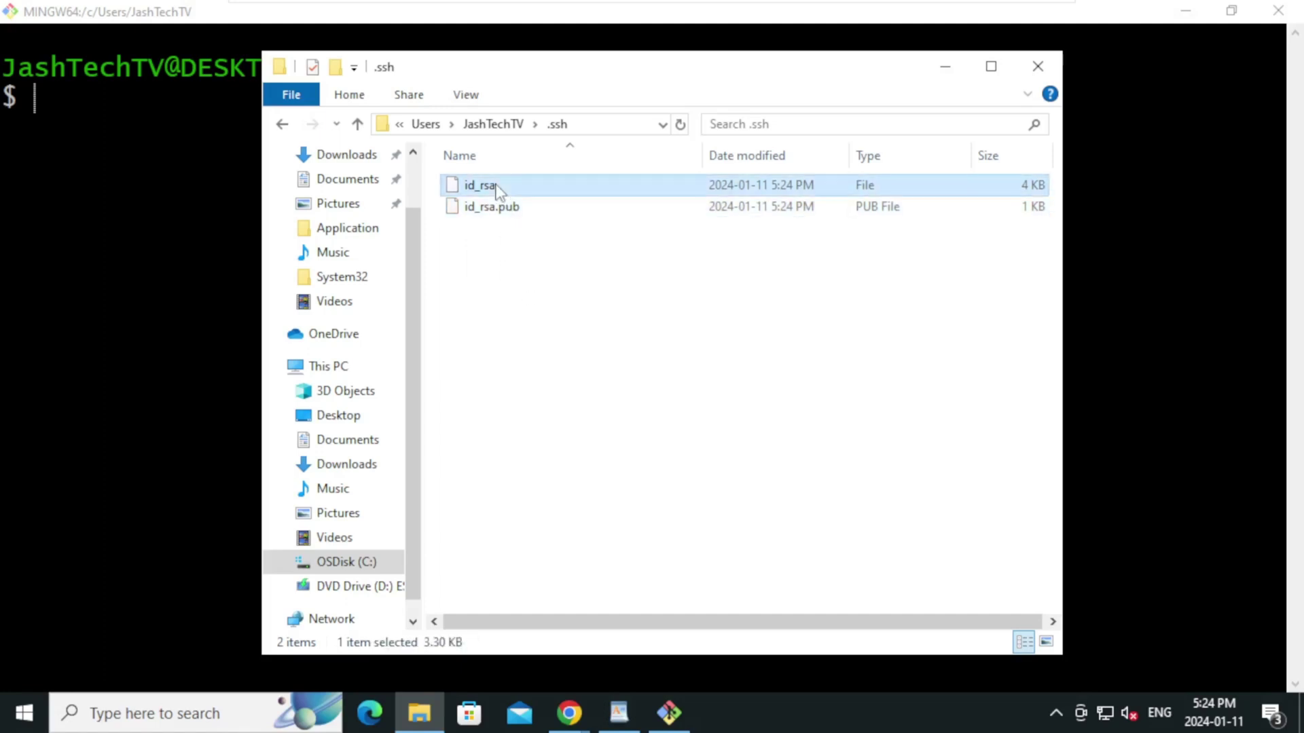
pyautogui.click(518, 211)
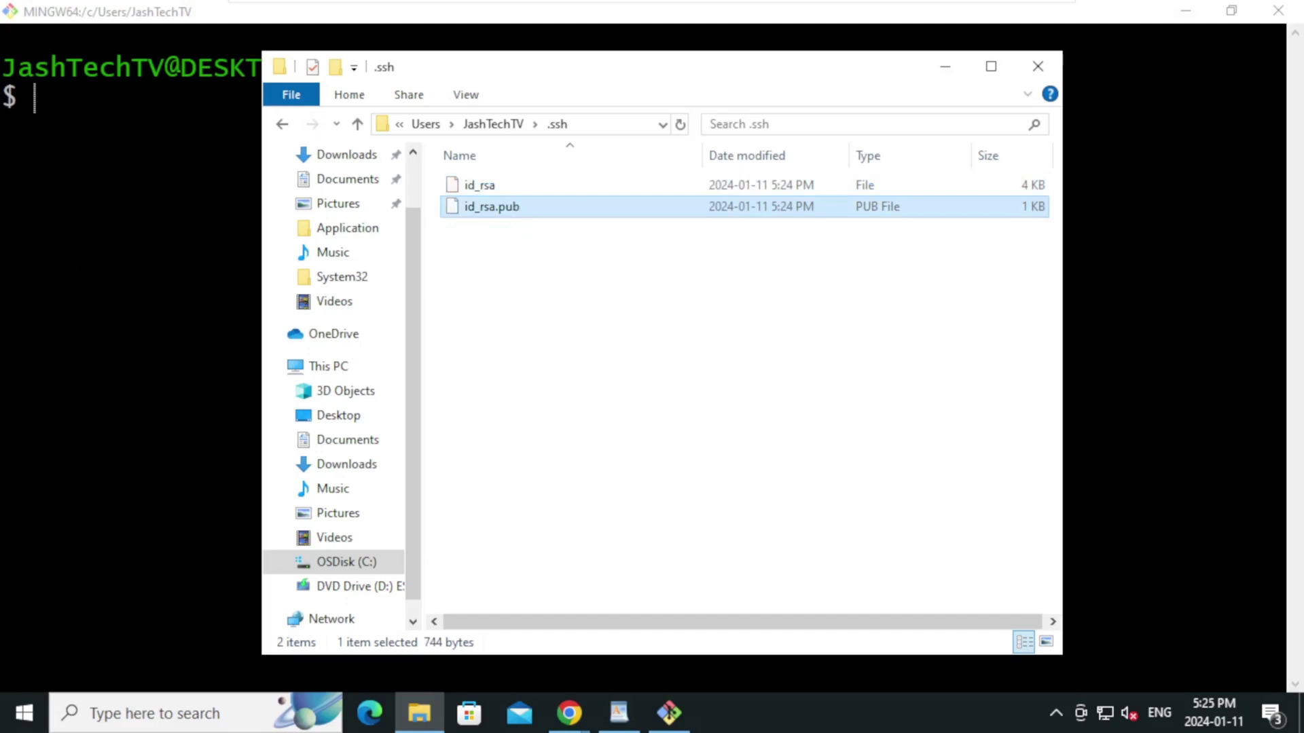
pyautogui.hotkey('alt', 'Tab')
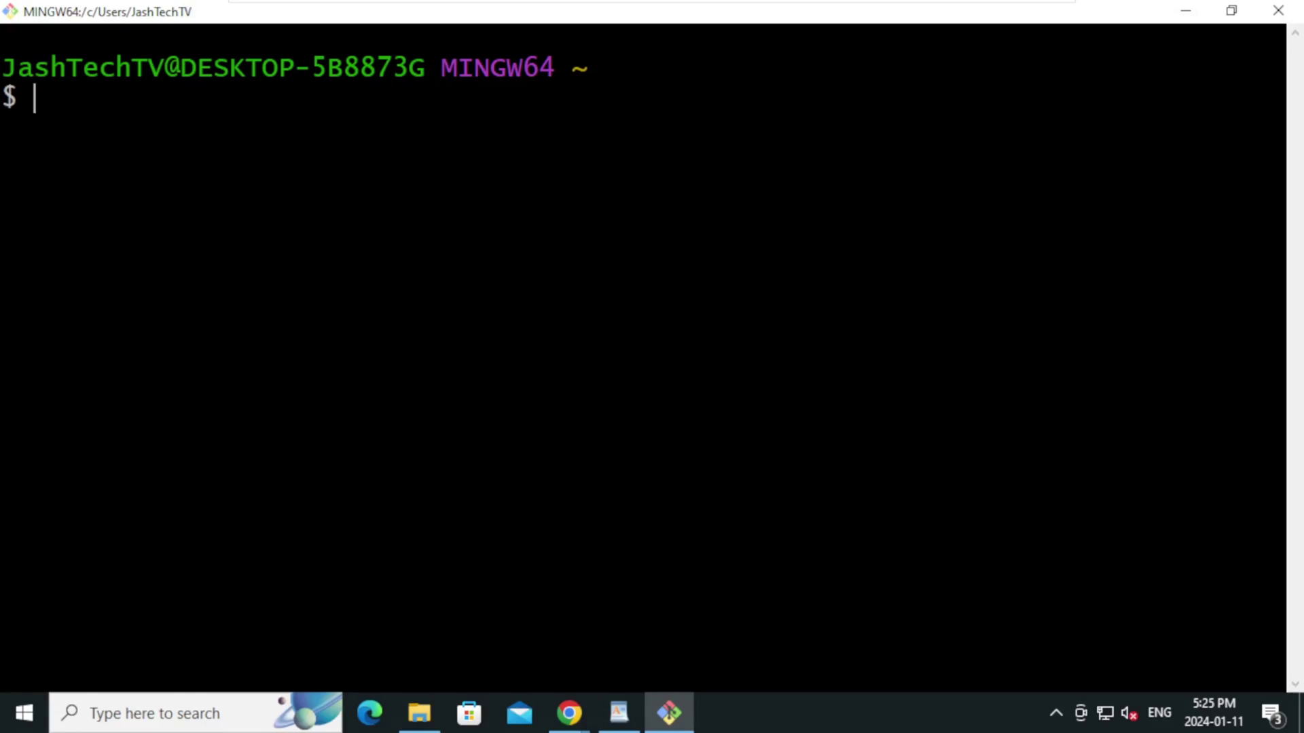
# Print the public key with cat ~/.ssh/id_rsa.pub and copy the displayed ssh-rsa text
pyautogui.write('cat ~')
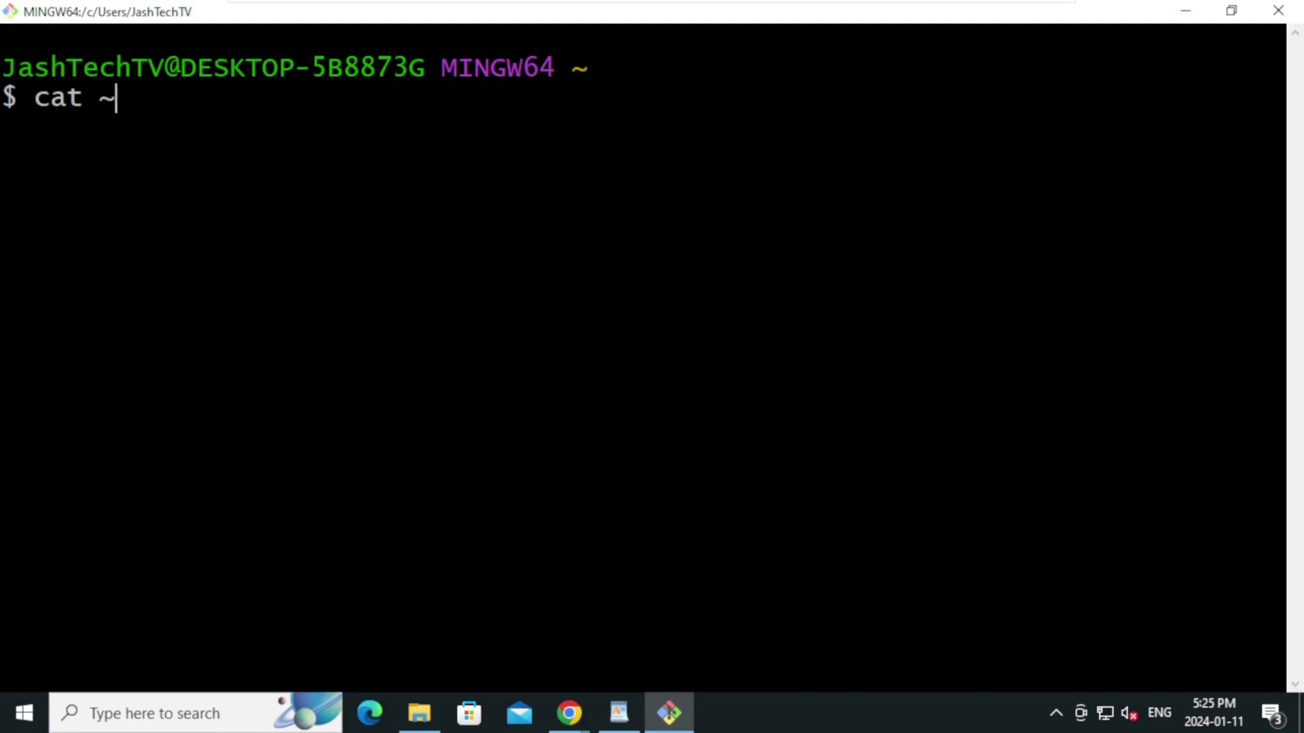
pyautogui.write('/.ssh')
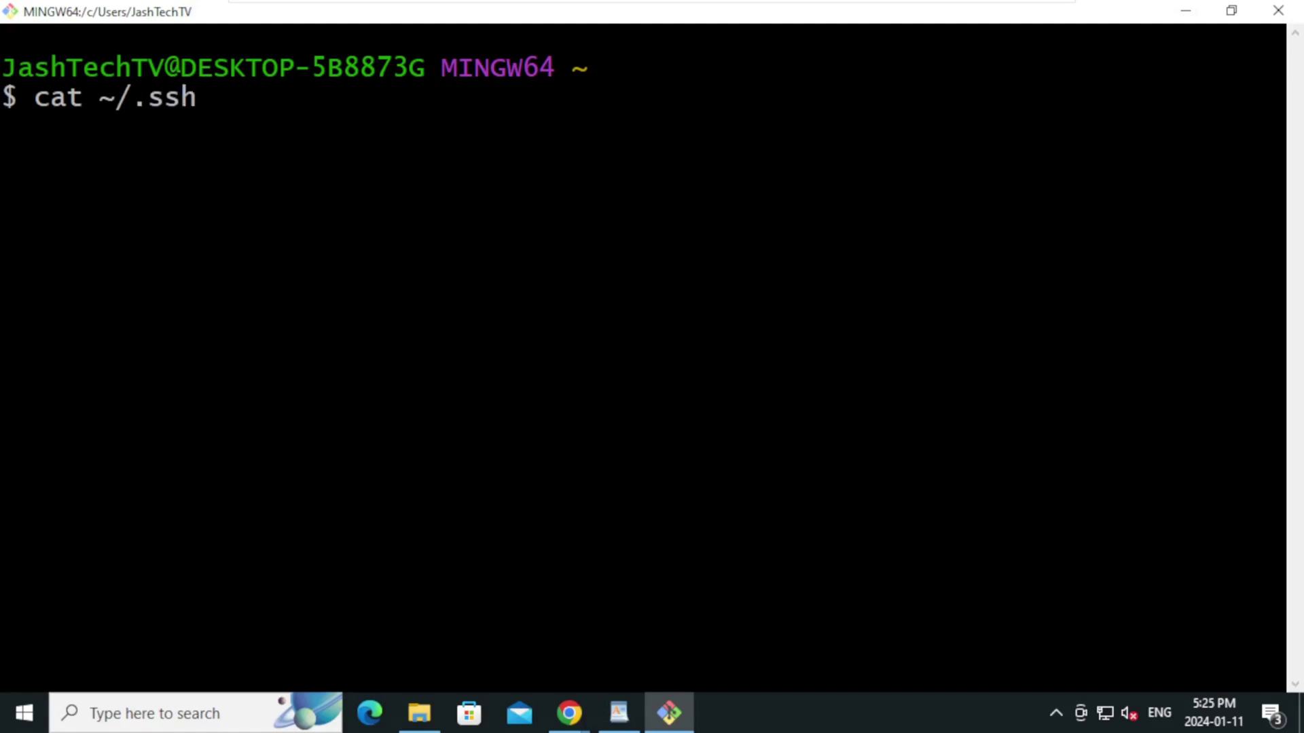
pyautogui.write('/id_rsa')
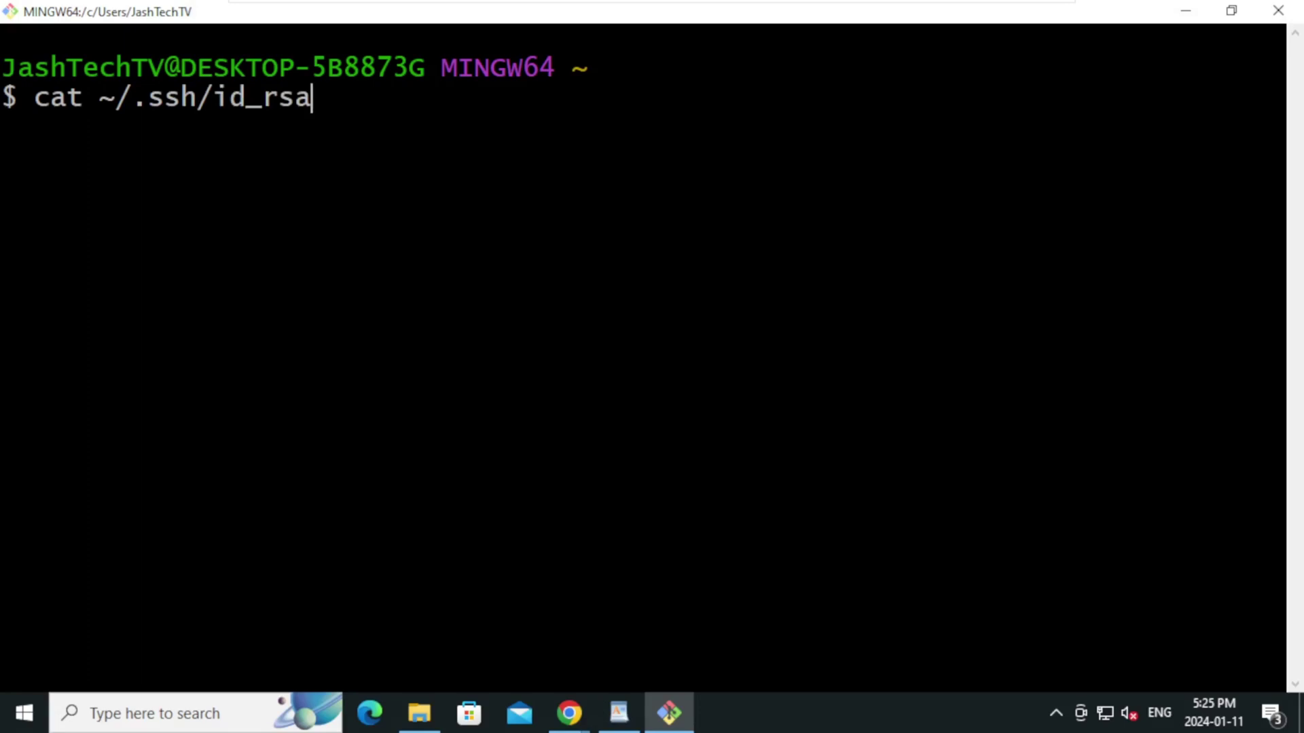
pyautogui.write('.pub')
pyautogui.press('Return')
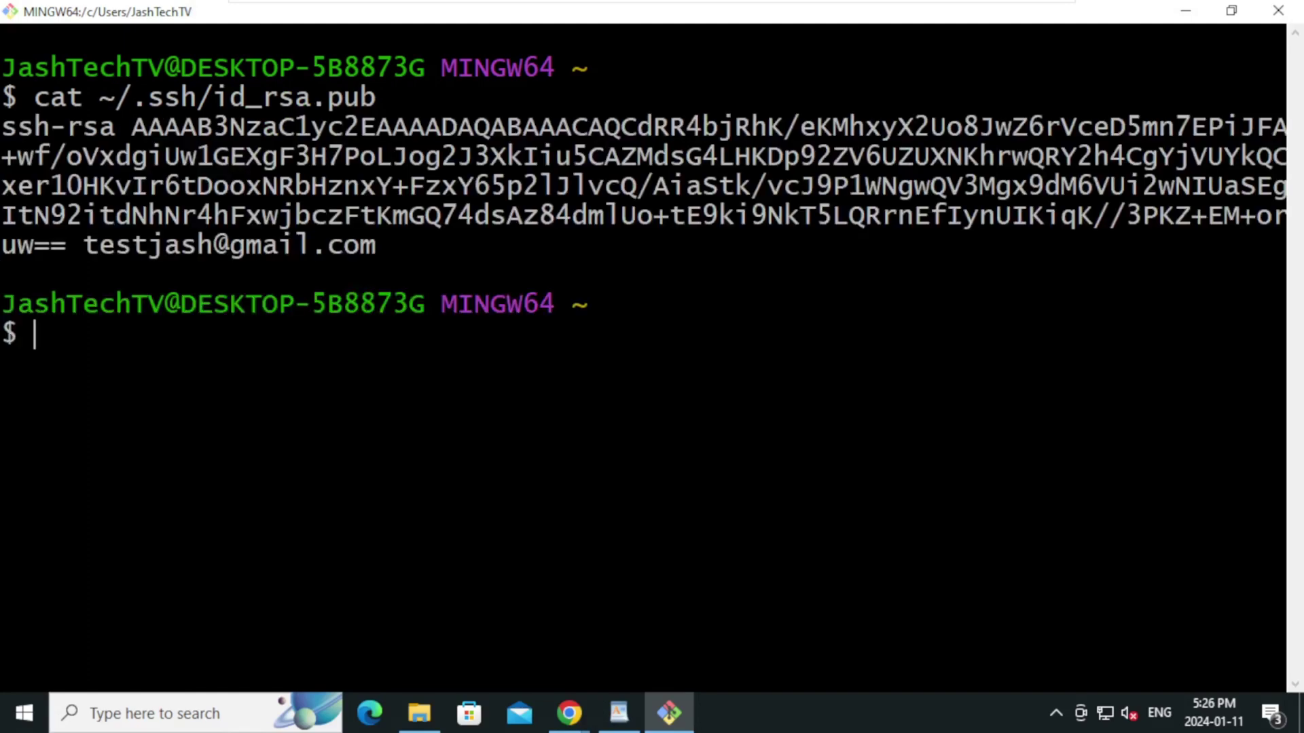
pyautogui.moveTo(2, 127); pyautogui.dragTo(376, 246)
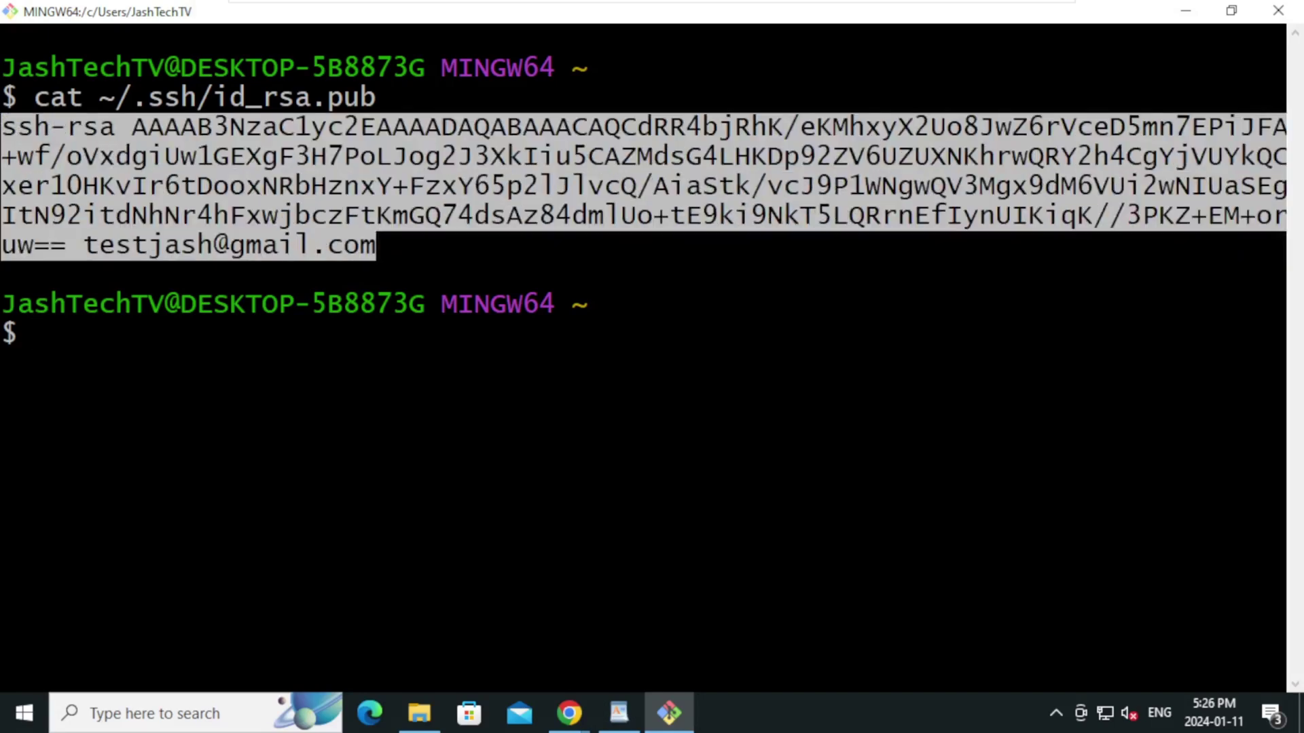
pyautogui.rightClick(262, 164)
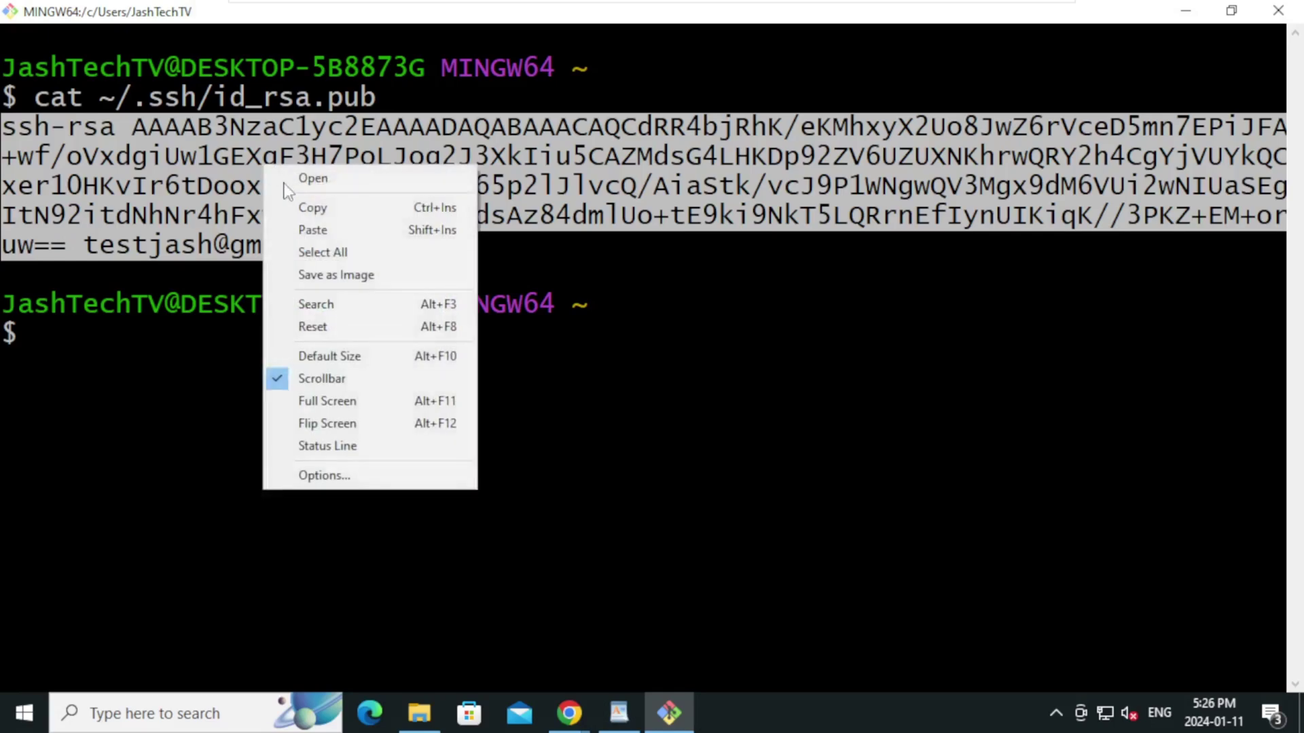
pyautogui.click(312, 207)
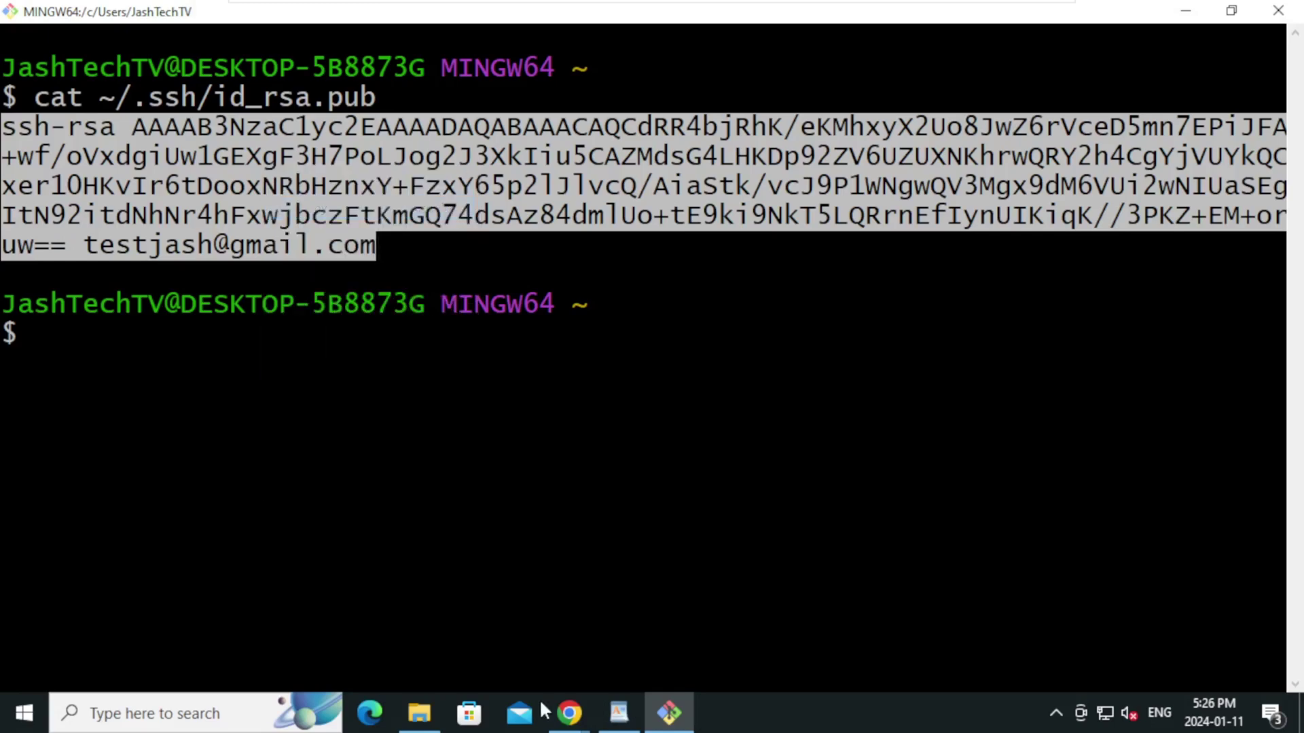
# Go to the GitHub account's Settings > SSH and GPG keys page
pyautogui.moveTo(556, 725)
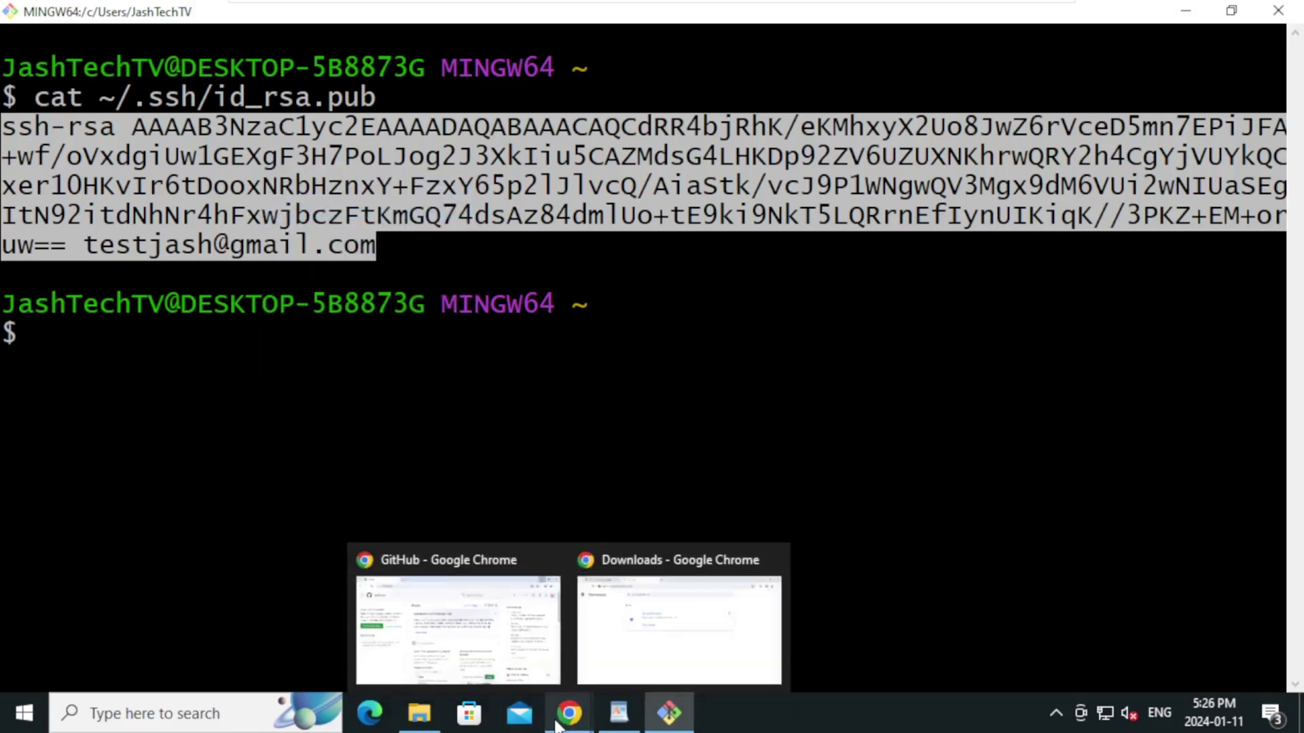
pyautogui.click(465, 574)
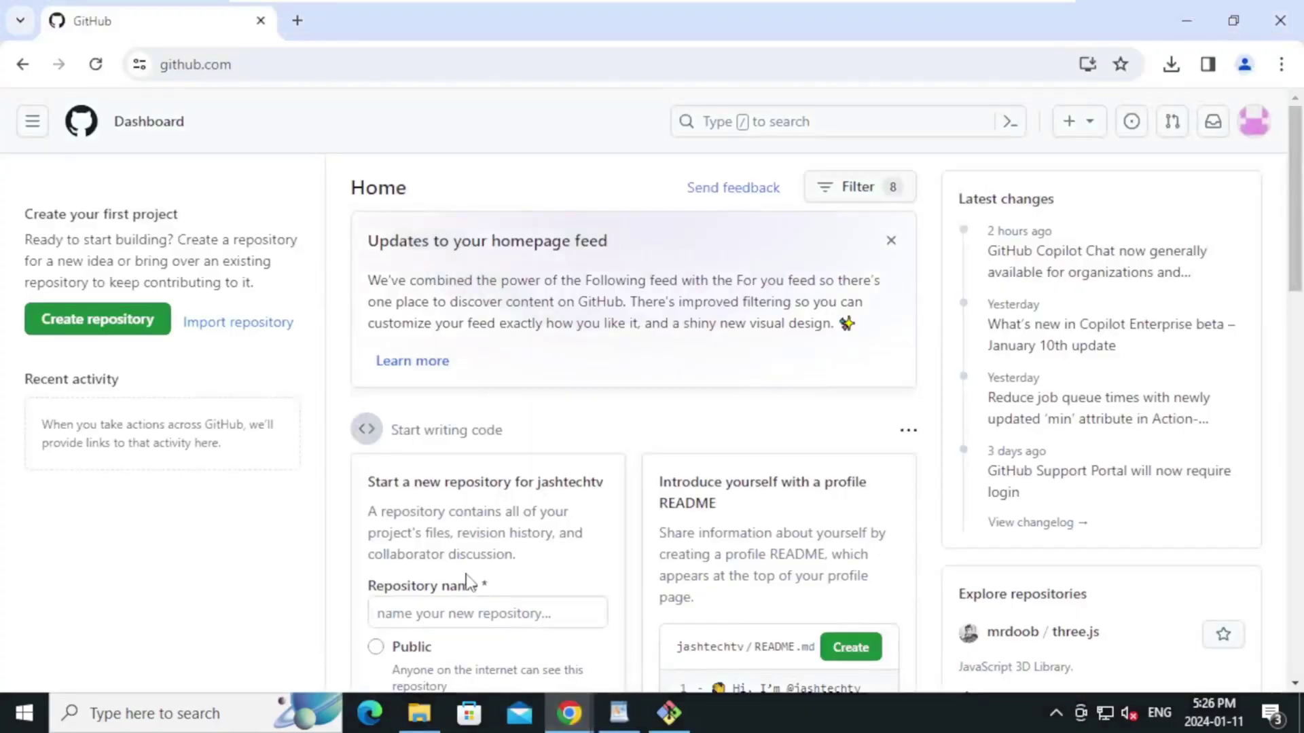
pyautogui.click(1253, 123)
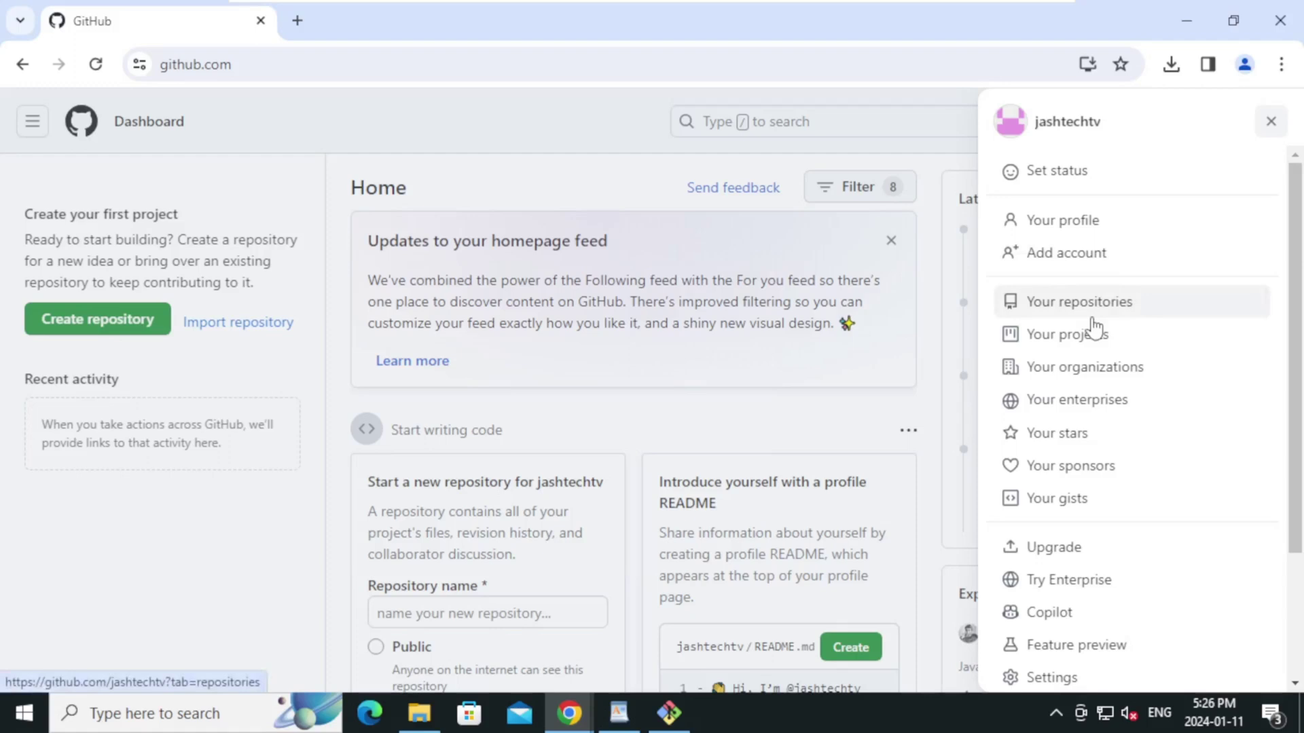
pyautogui.click(1083, 677)
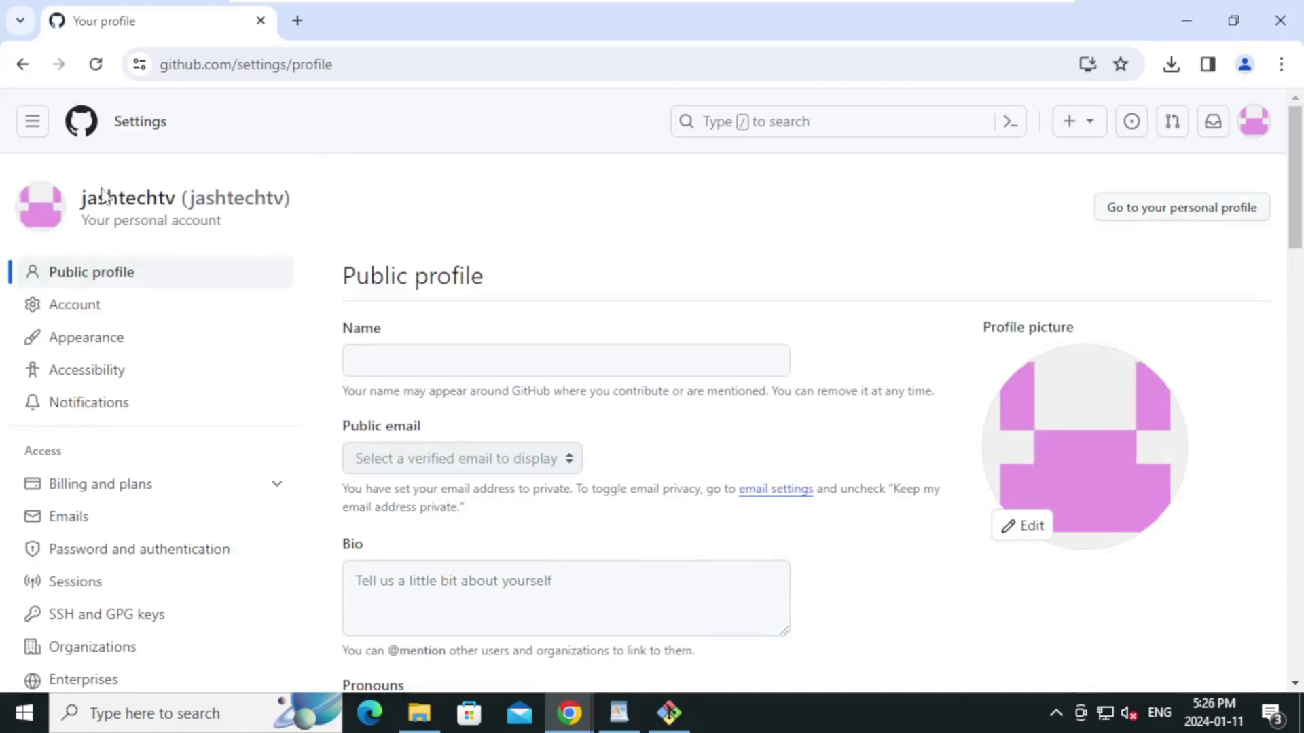
pyautogui.click(177, 632)
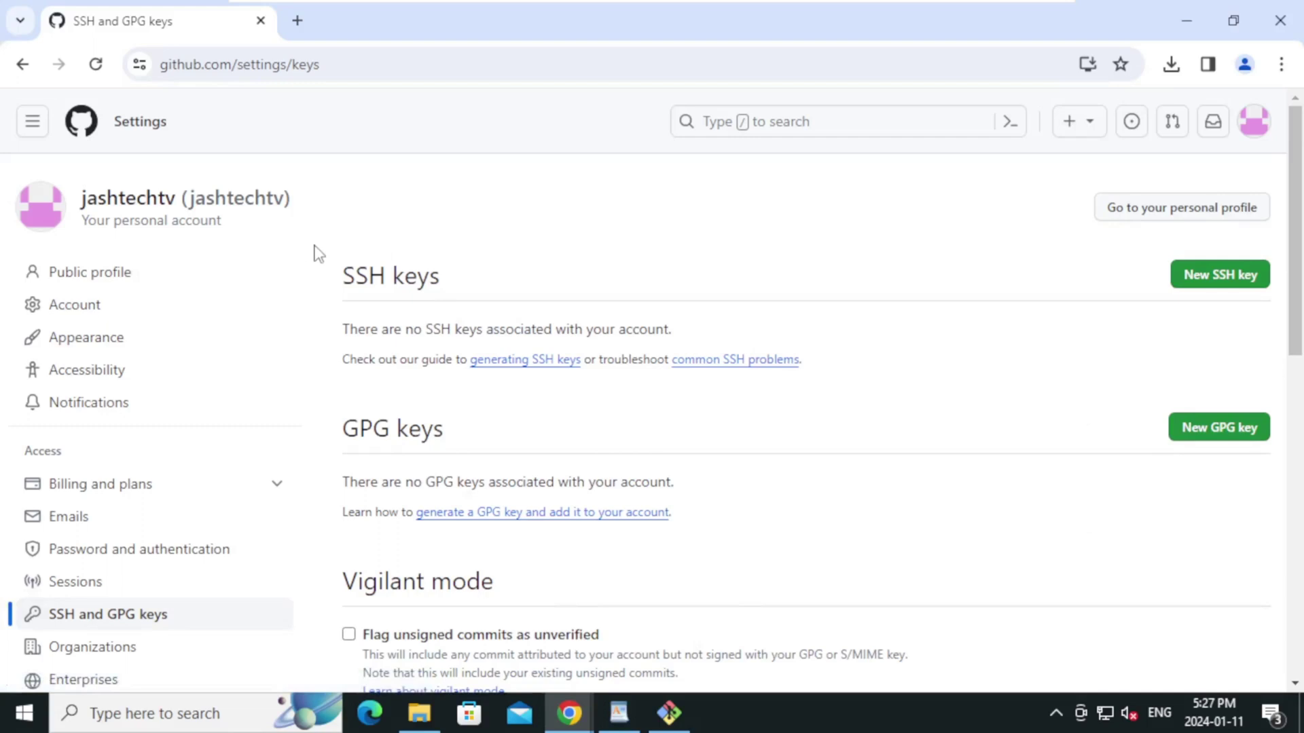
pyautogui.moveTo(343, 273); pyautogui.dragTo(460, 279)
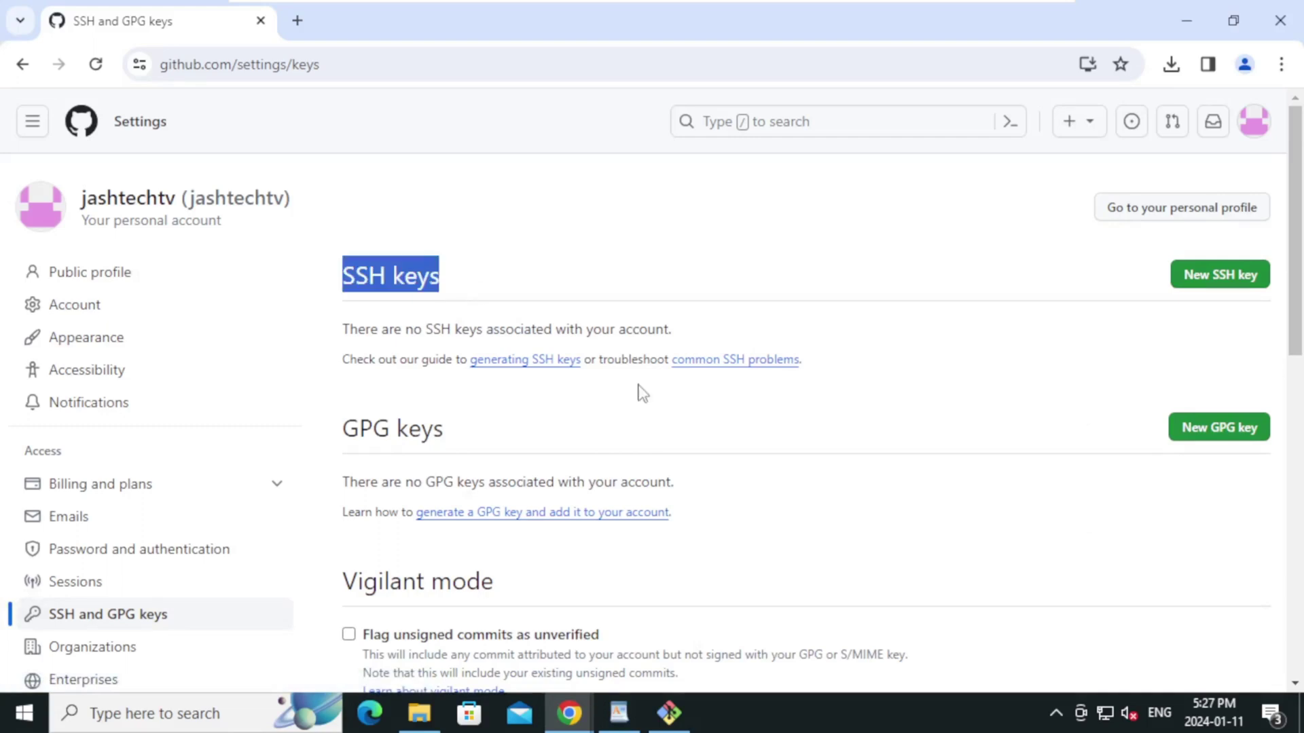
# Add the pasted public key as a new SSH key titled test-vm
pyautogui.click(1206, 278)
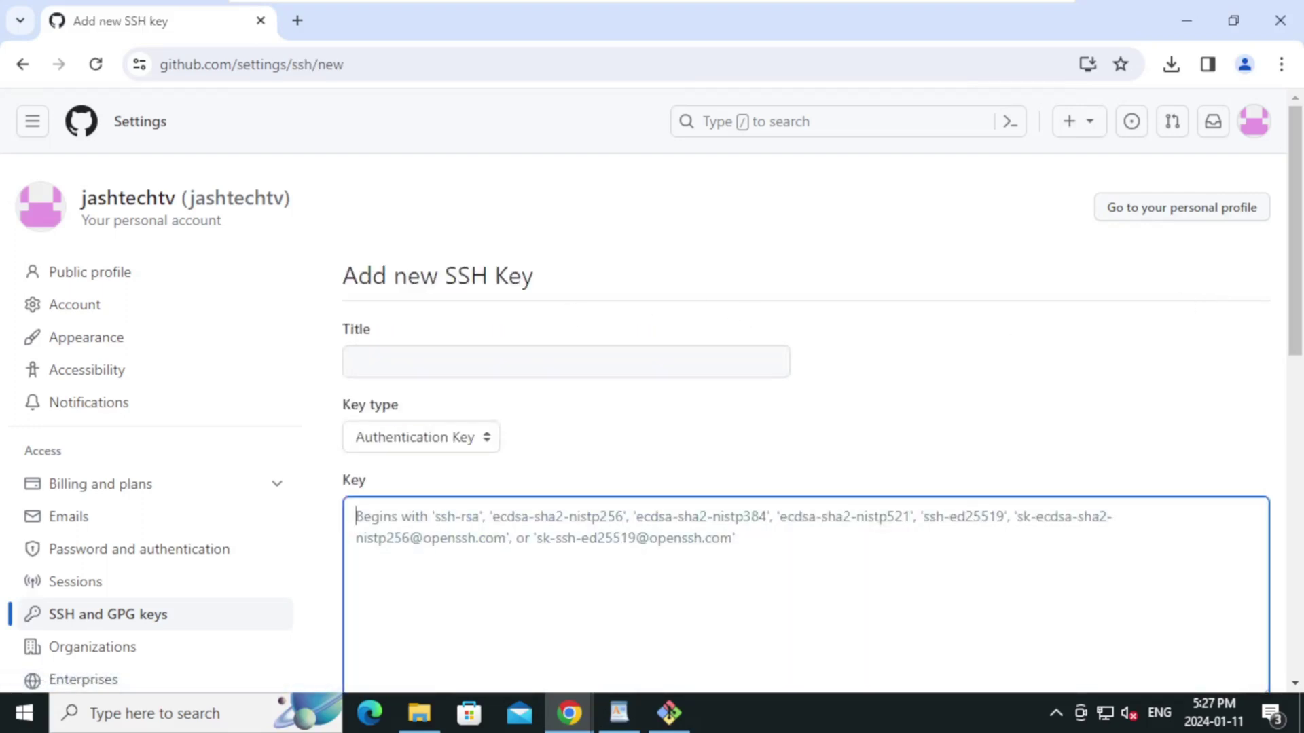
pyautogui.hotkey('ctrl', 'v')
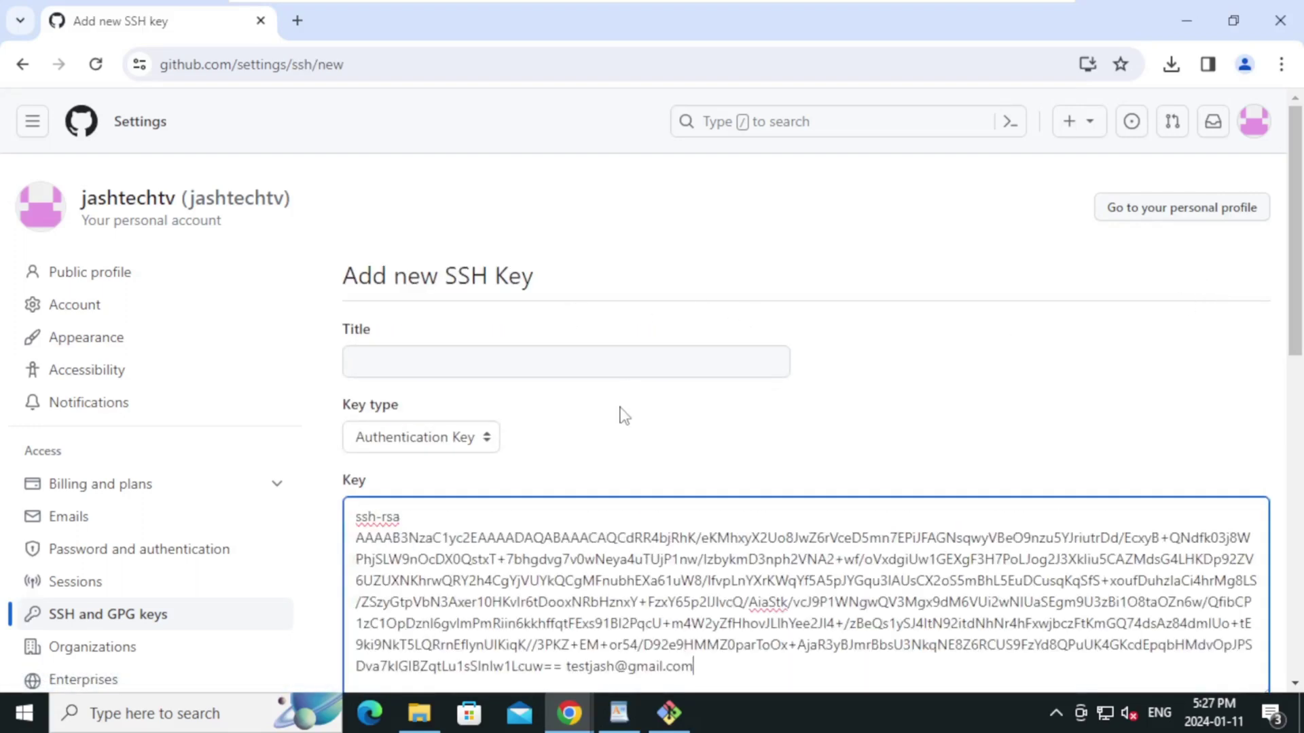
pyautogui.click(565, 361)
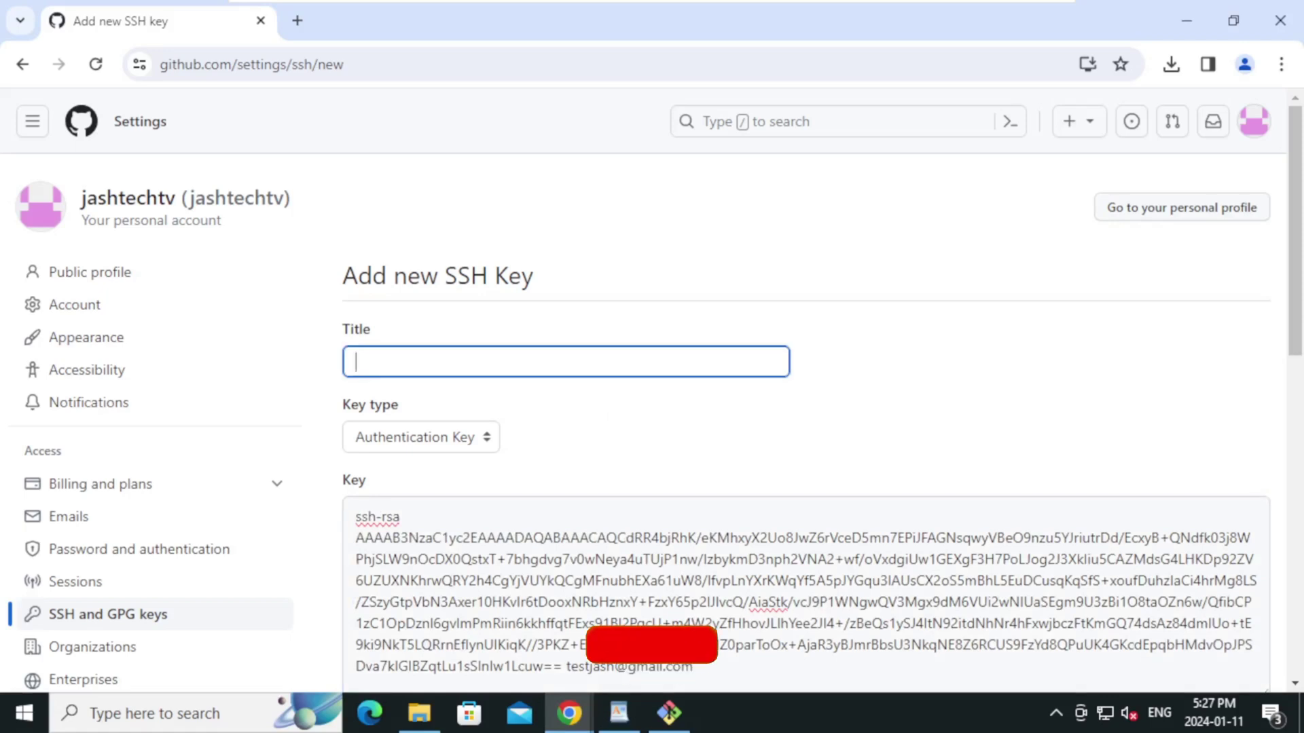
pyautogui.write('test-vm')
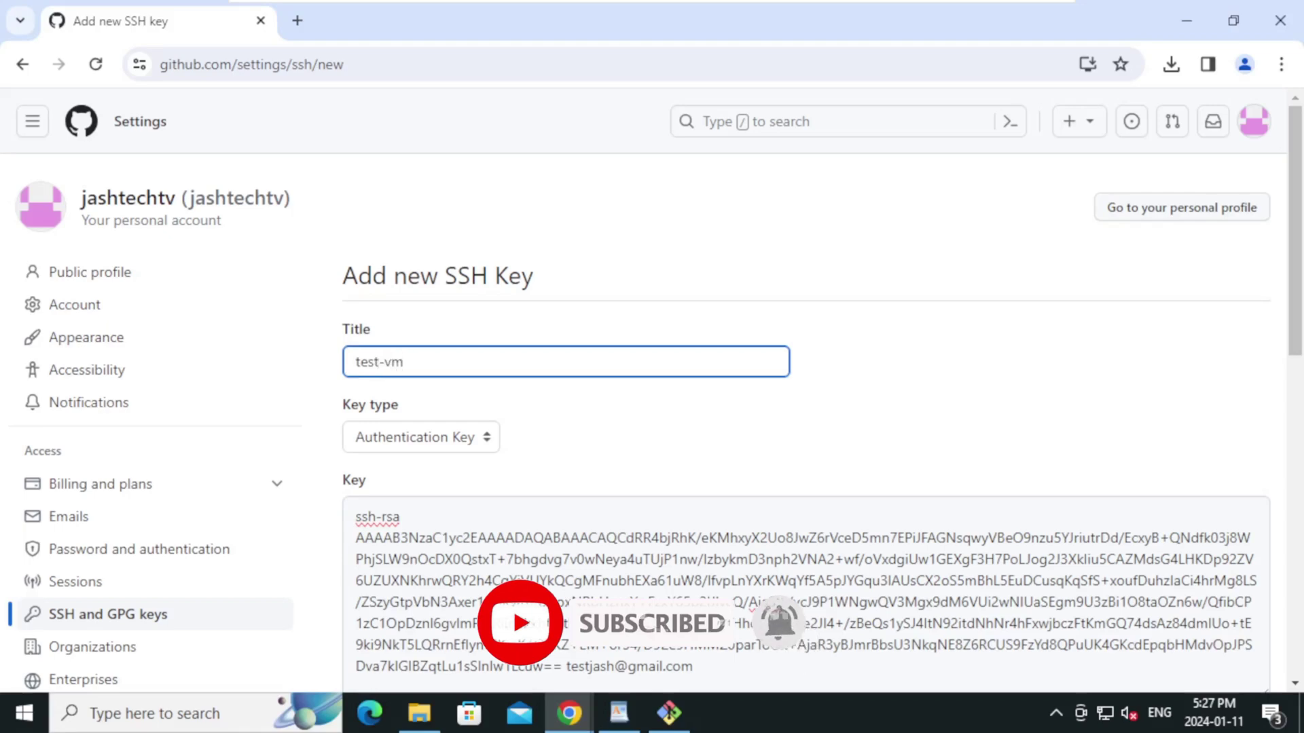
pyautogui.click(675, 442)
pyautogui.scroll(-1, 679, 448)
pyautogui.scroll(-7, 679, 448)
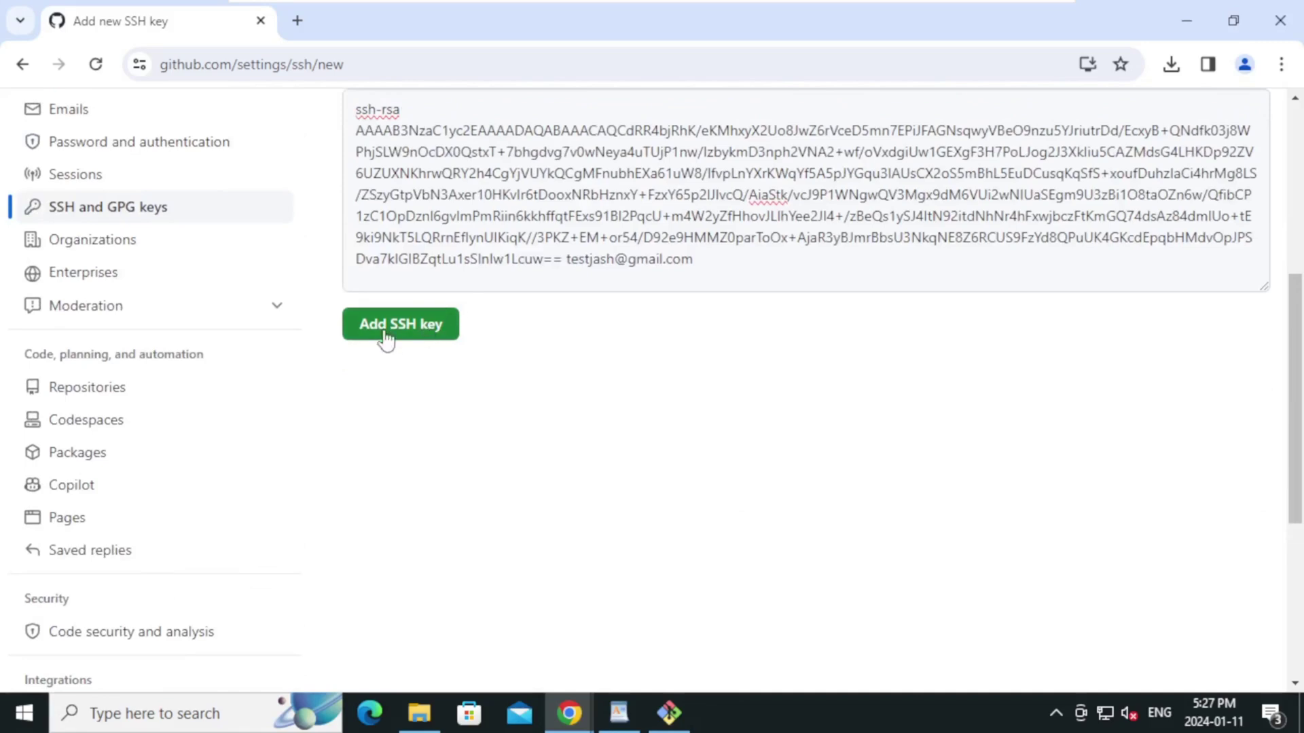
pyautogui.click(384, 333)
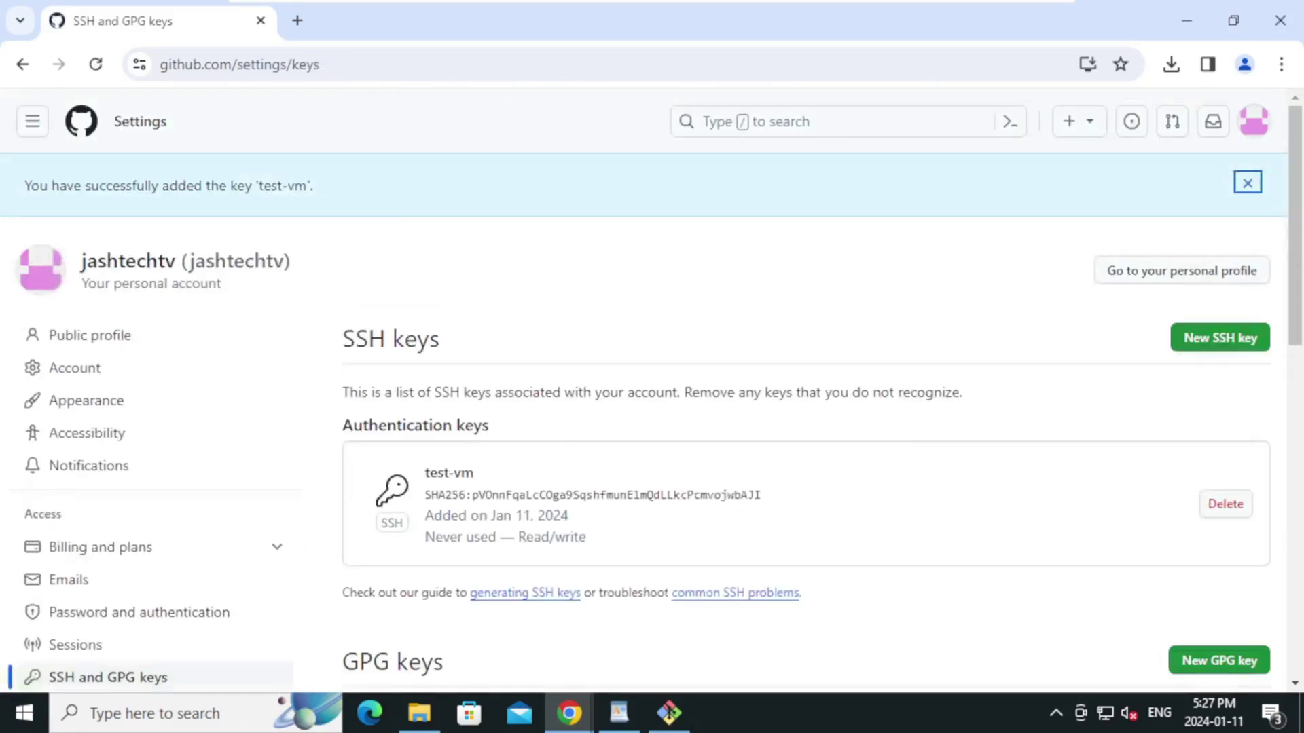
# Run git config --global for user.name and user.email, entering the account name and e-mail address
pyautogui.moveTo(669, 725)
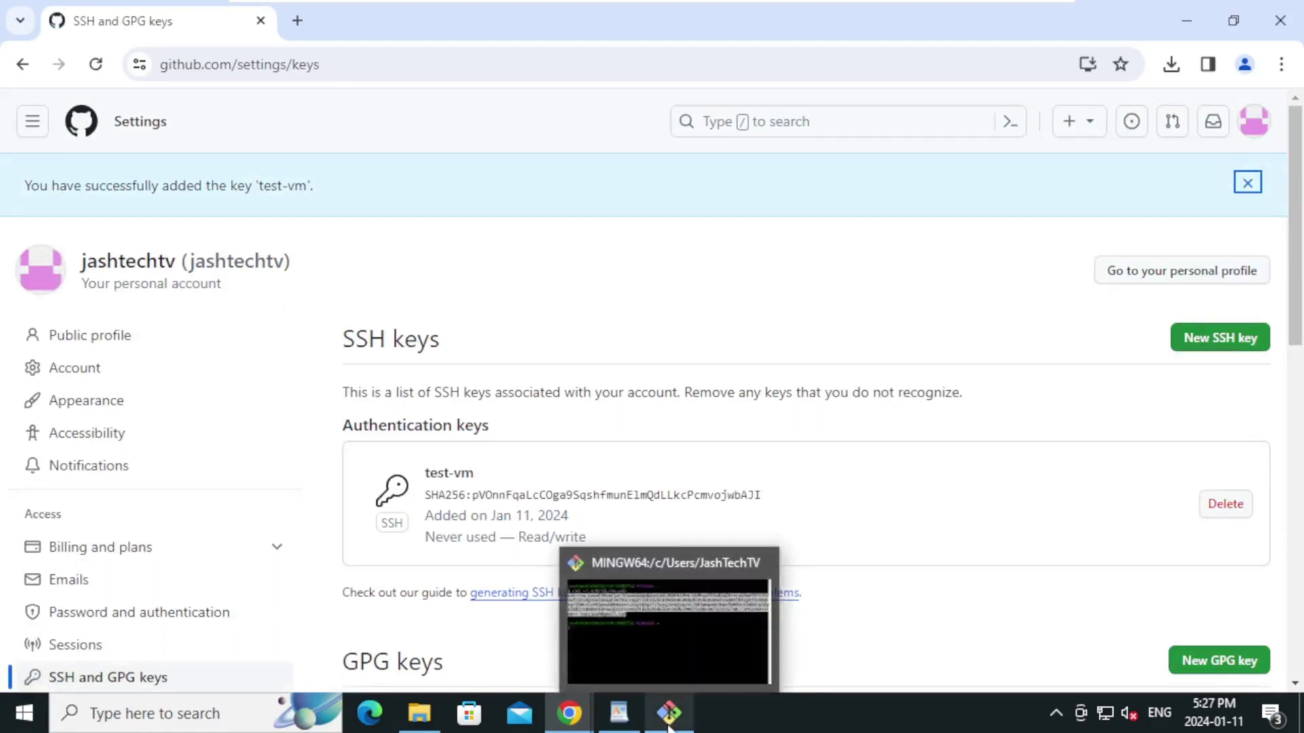
pyautogui.click(669, 726)
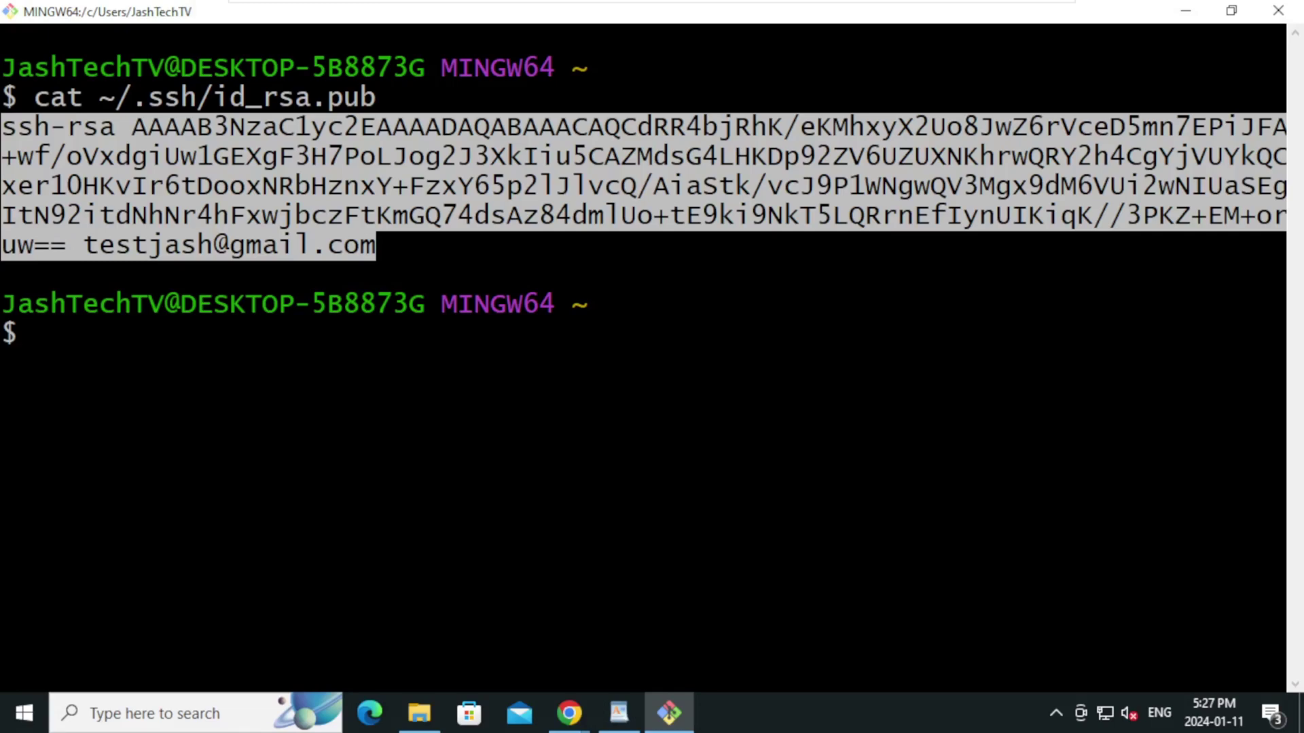
pyautogui.press('Escape')
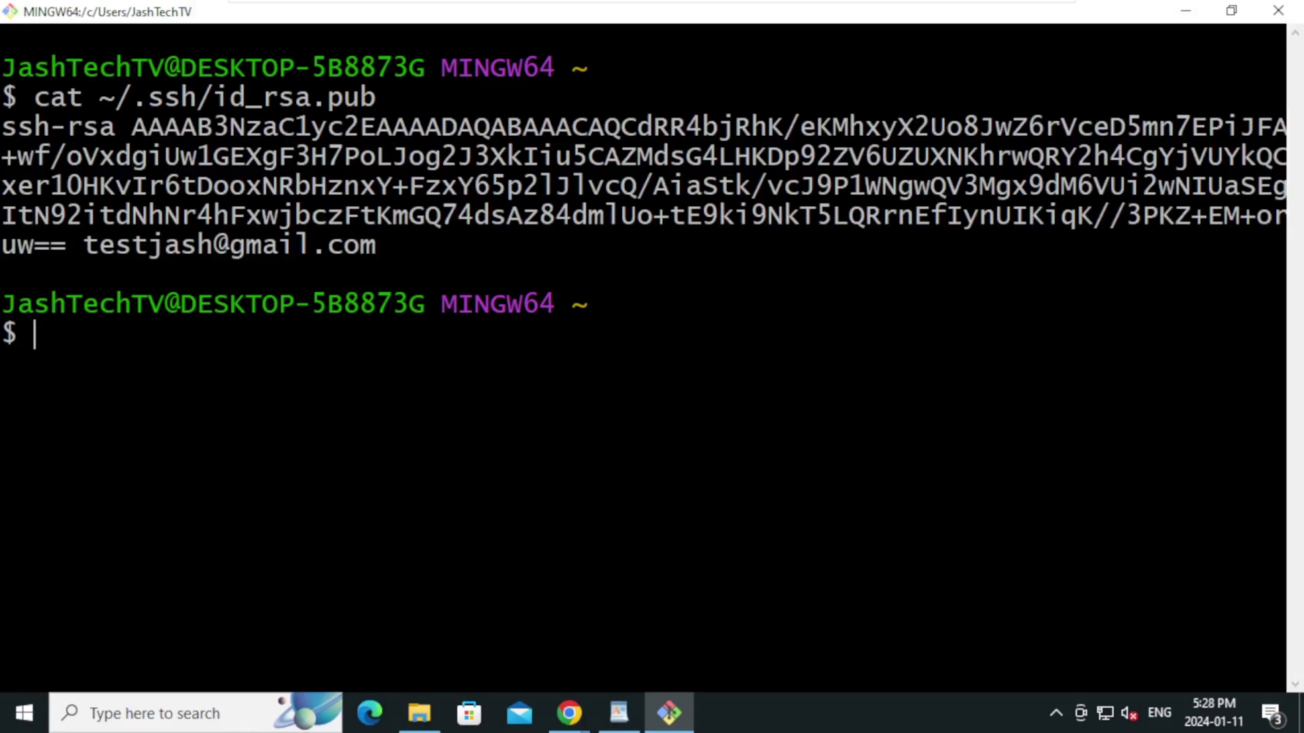
pyautogui.write('git config')
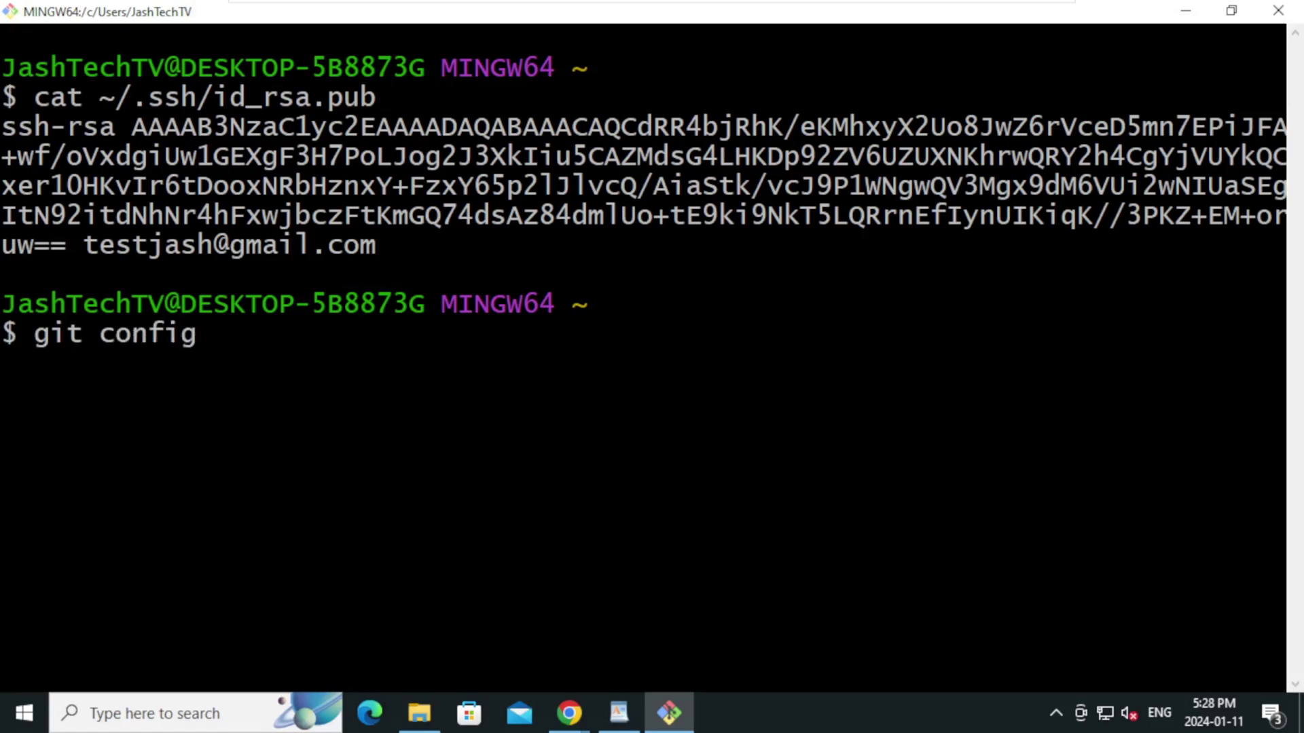
pyautogui.write(' --global')
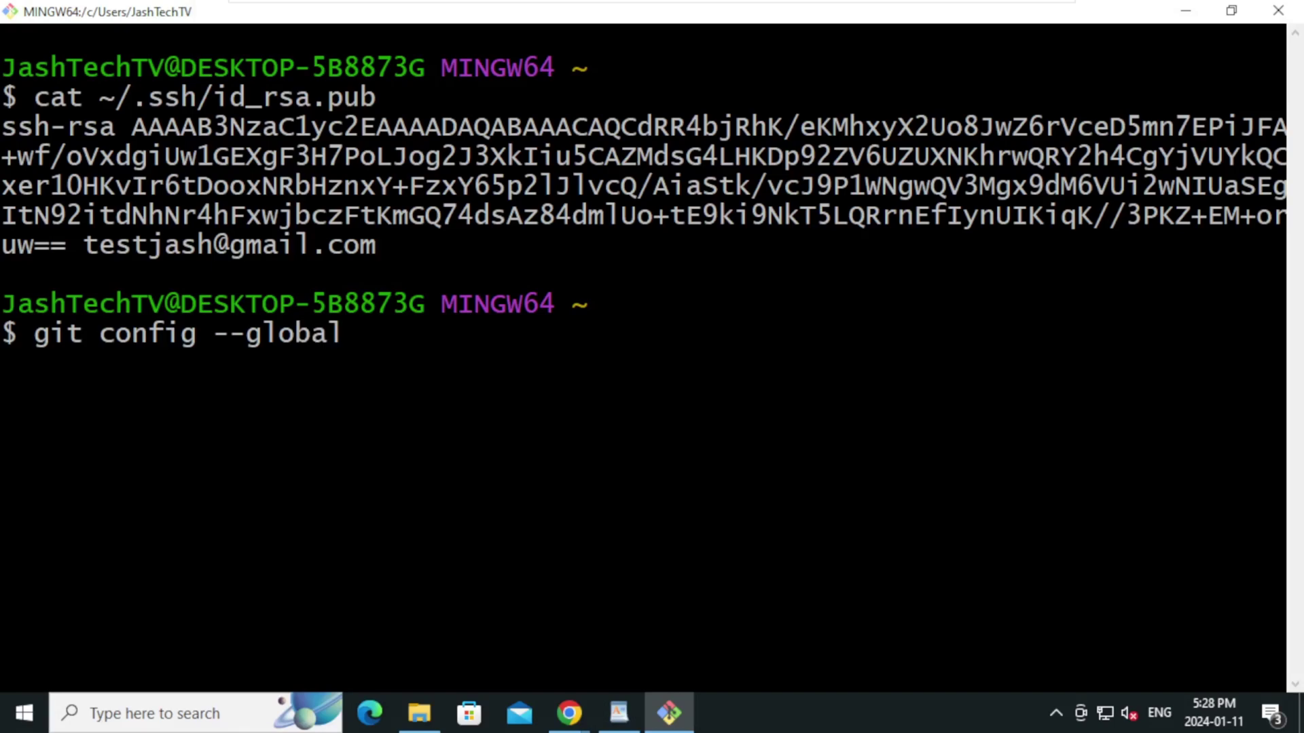
pyautogui.write(' user.name')
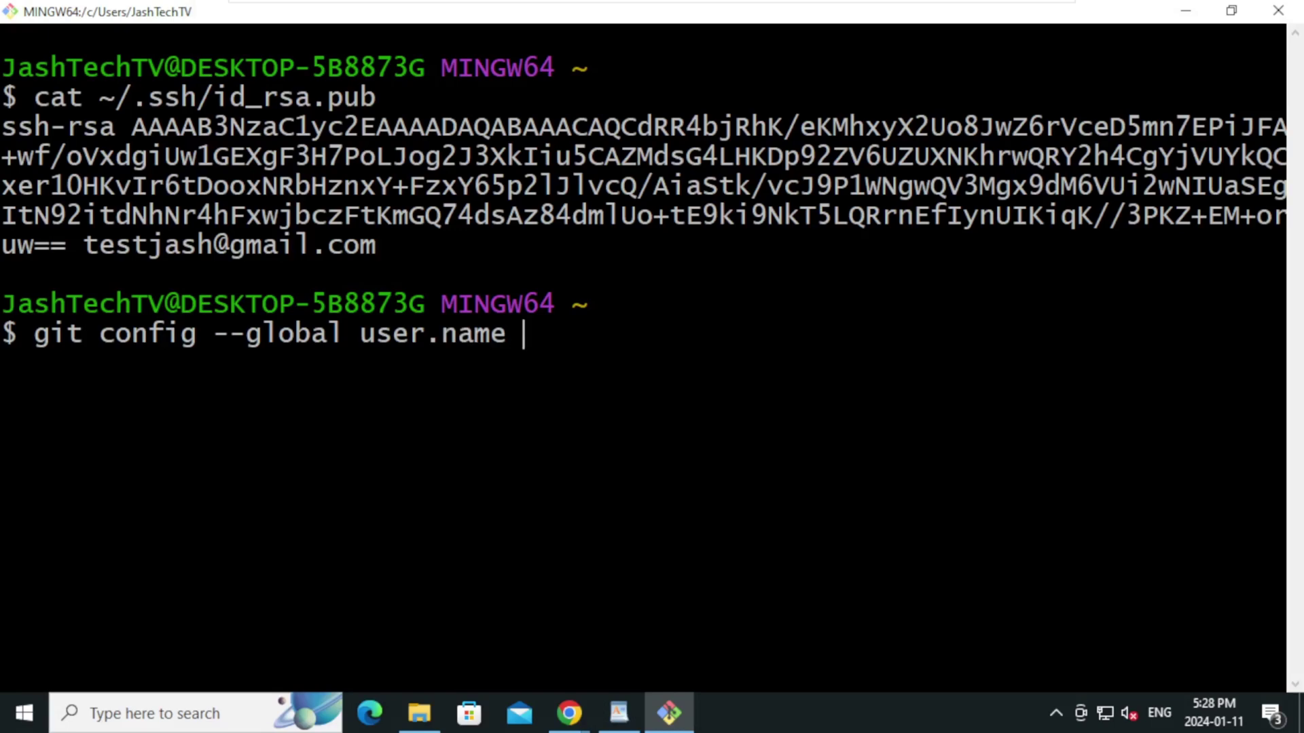
pyautogui.write(' ""')
pyautogui.write(';')
pyautogui.press('BackSpace')
pyautogui.write('Jashtecht')
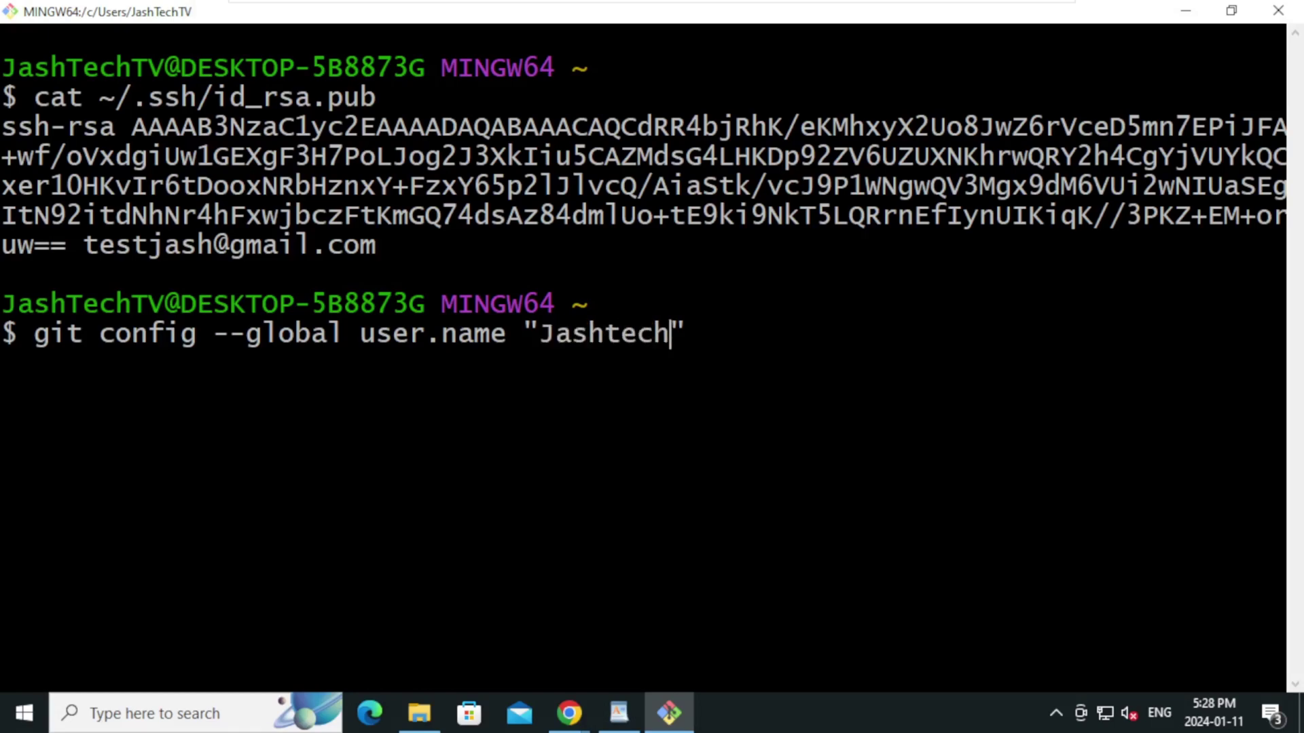
pyautogui.write('v')
pyautogui.press('Return')
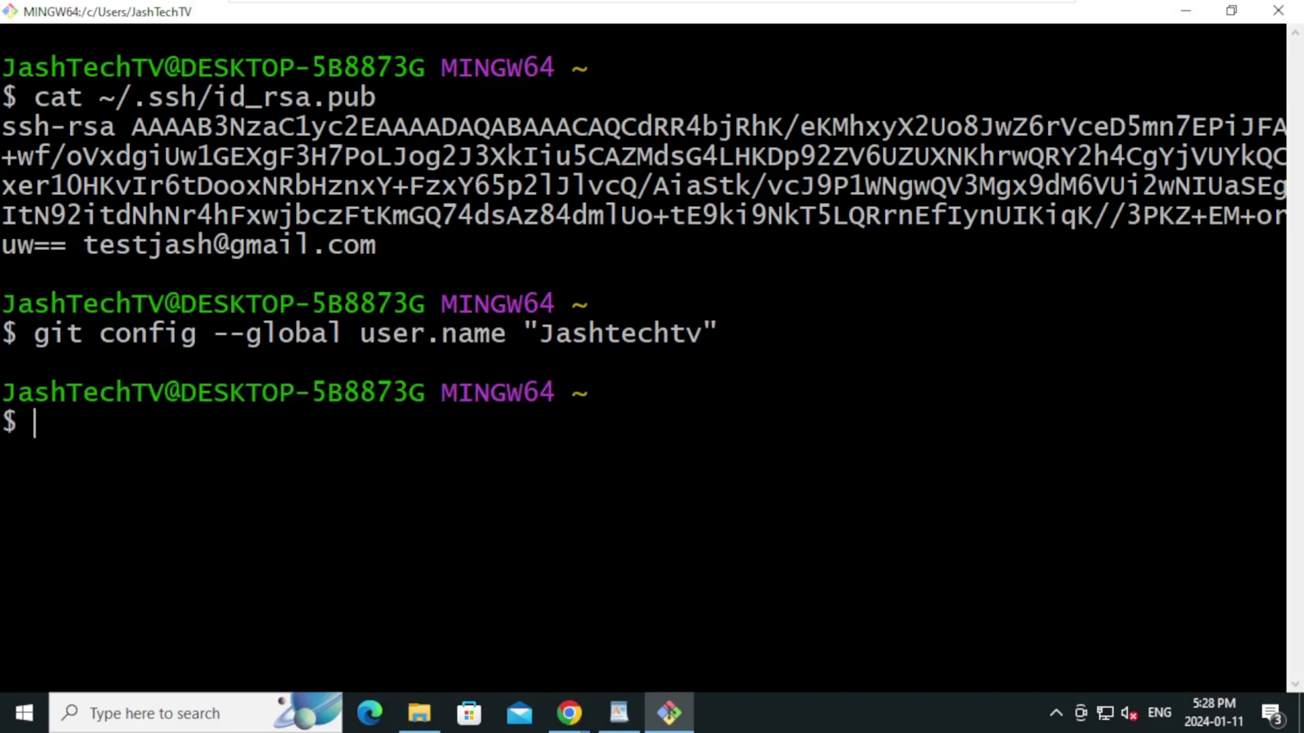
pyautogui.write('git config ')
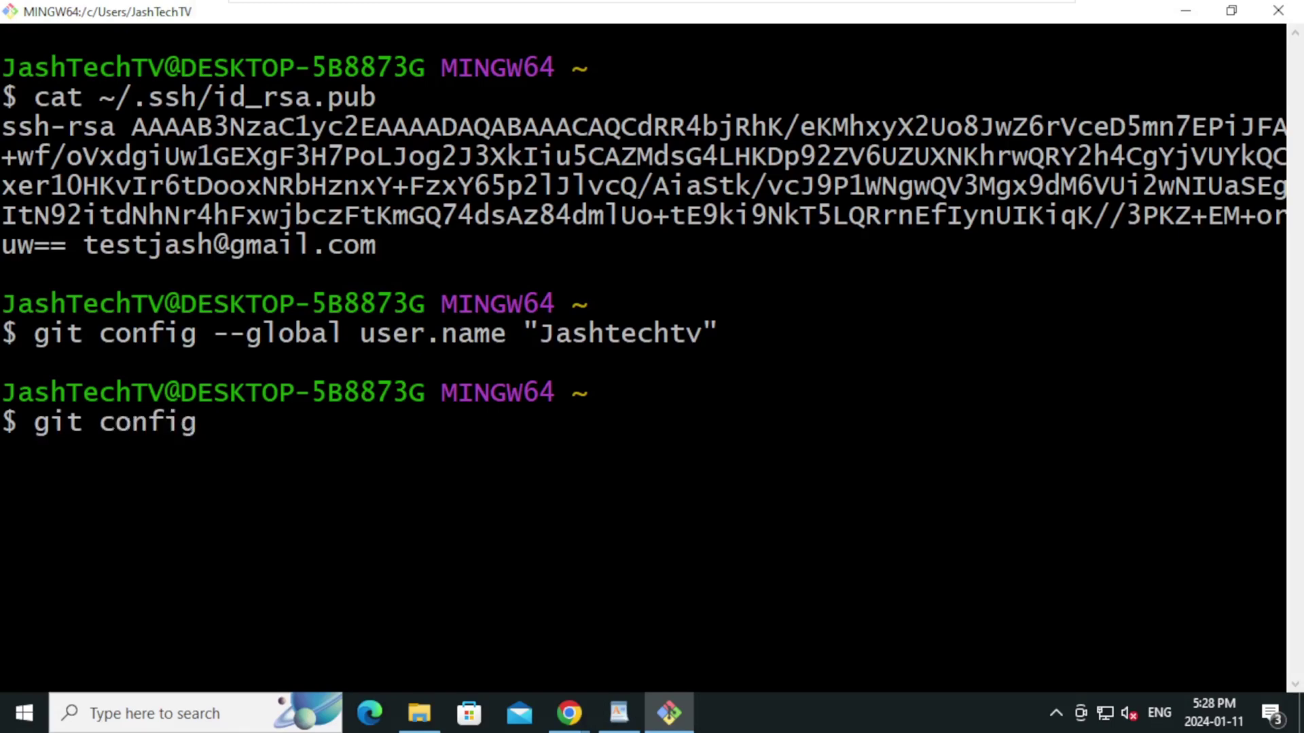
pyautogui.write('--global')
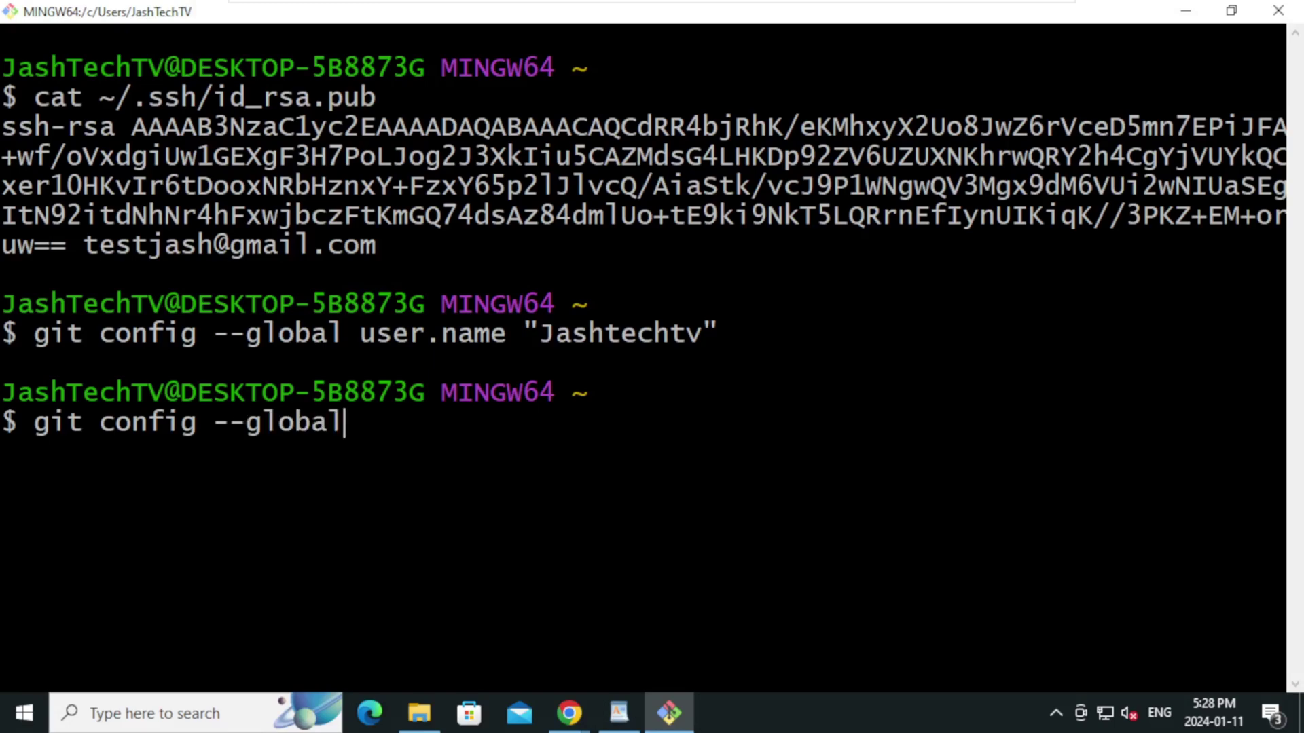
pyautogui.write(' user.ema')
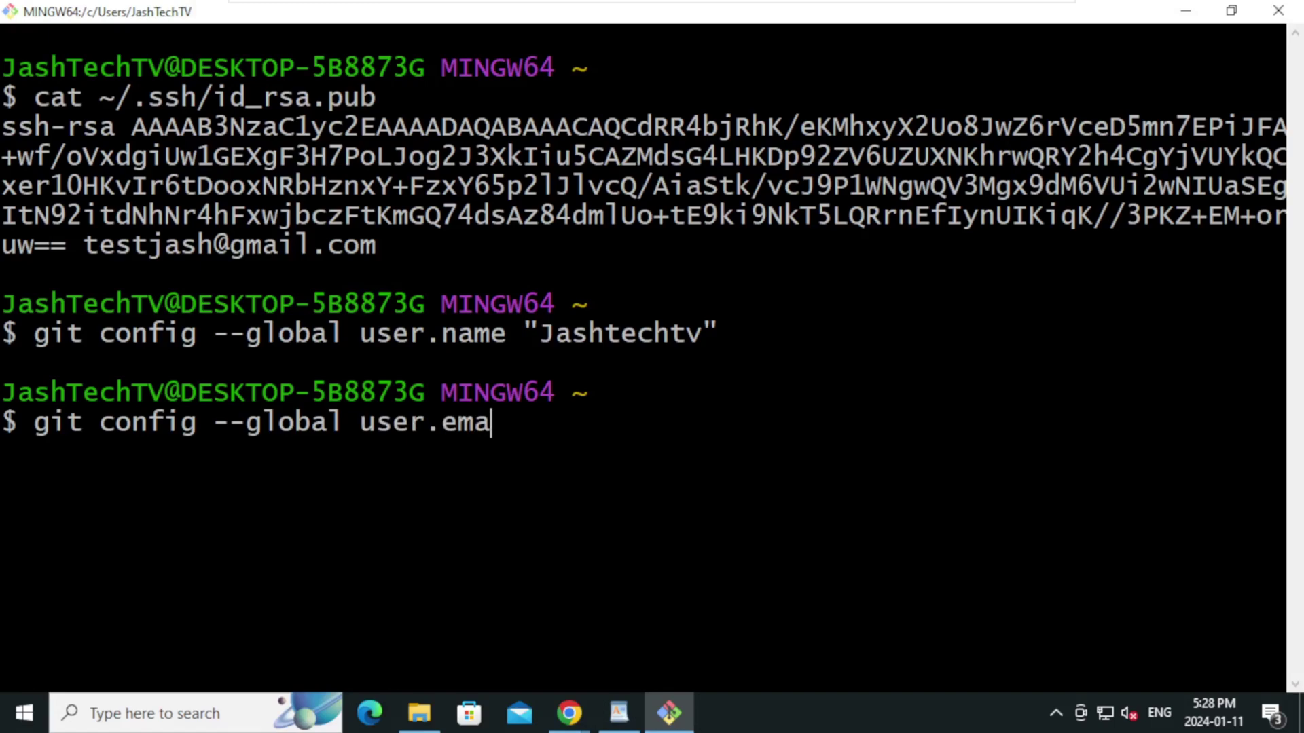
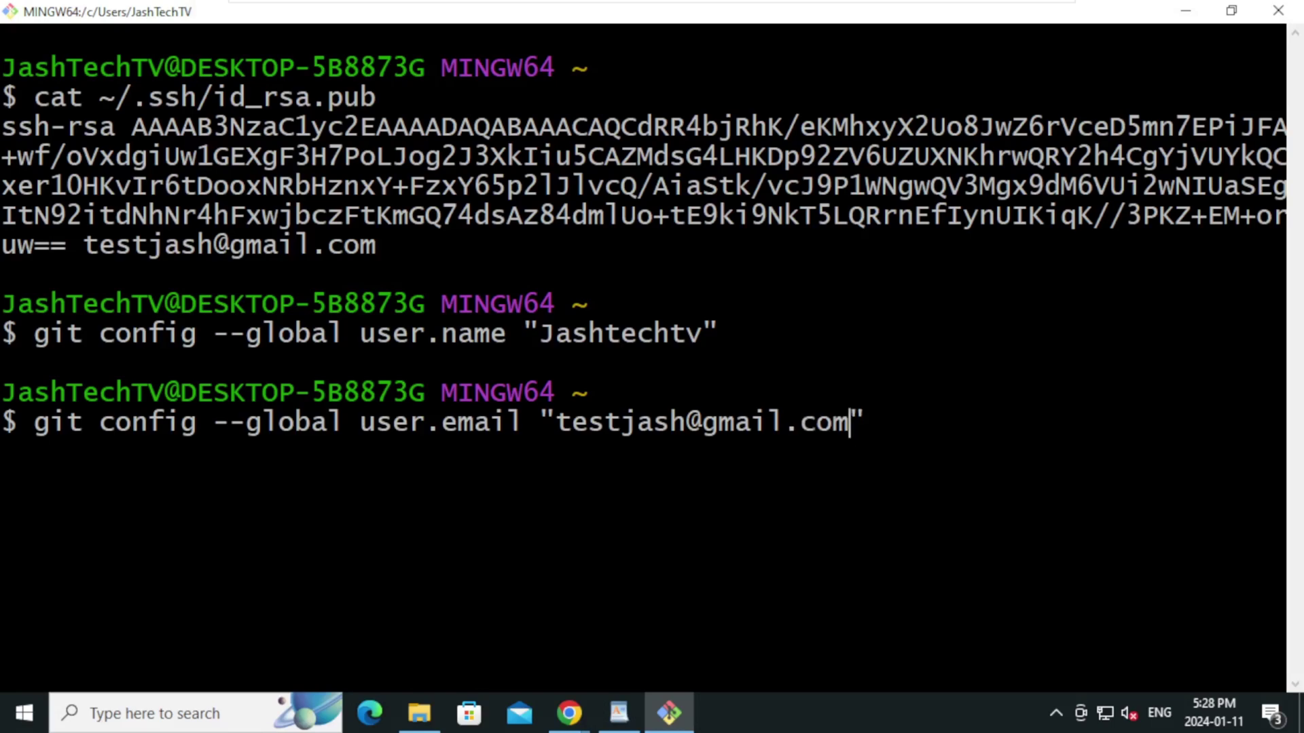
pyautogui.press('Return')
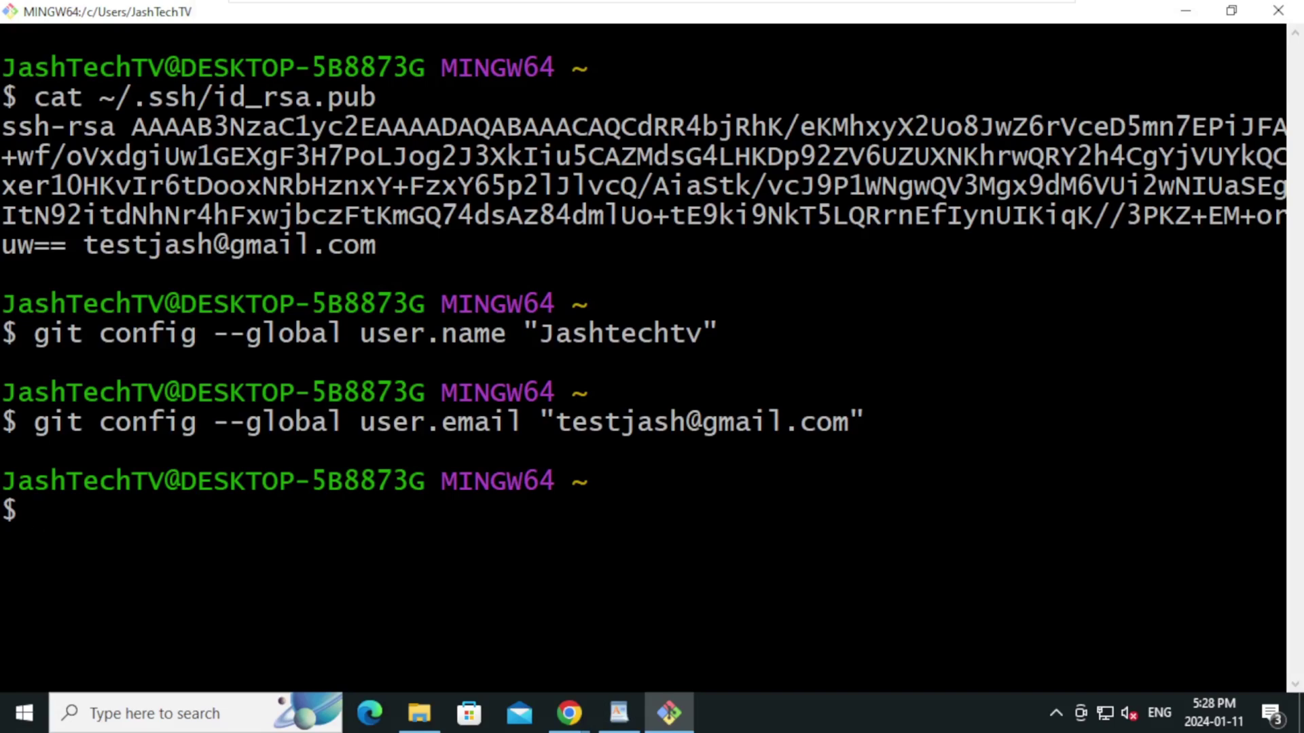
# Return to the browser and go to the GitHub dashboard home
pyautogui.click(574, 714)
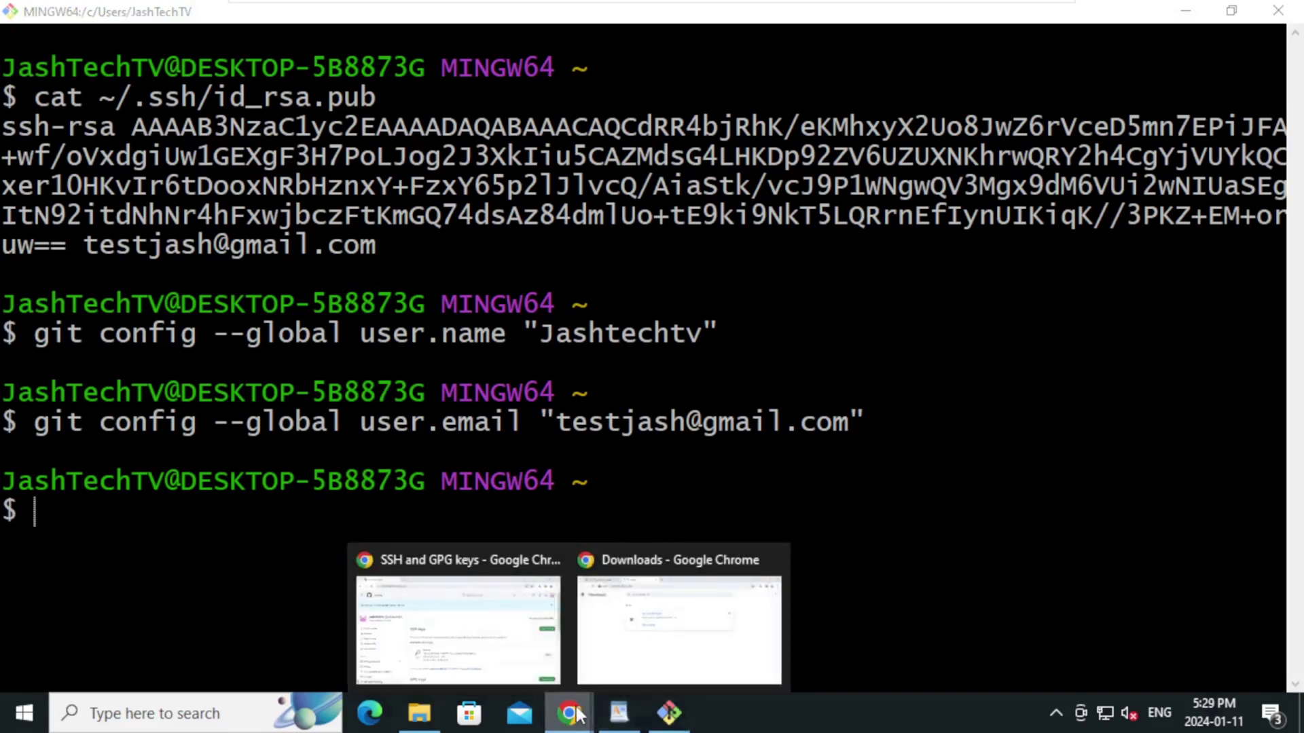
pyautogui.click(498, 657)
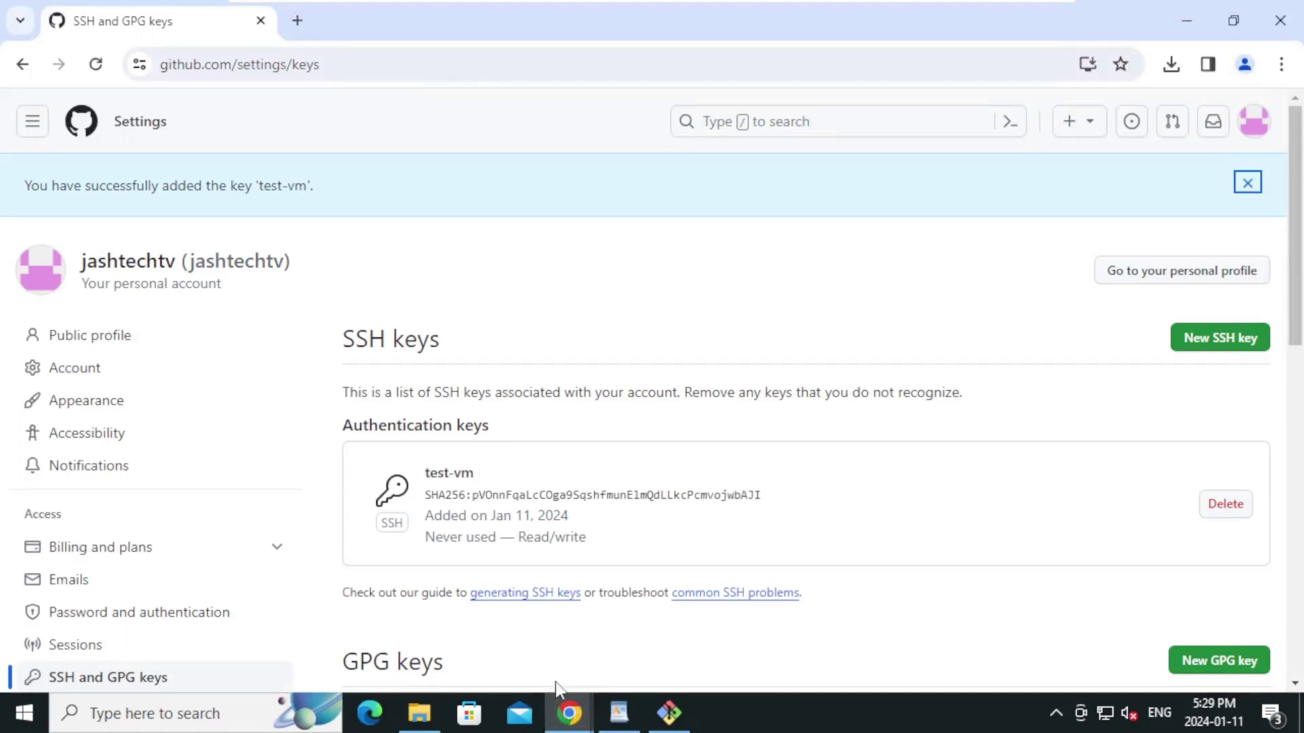
pyautogui.click(33, 123)
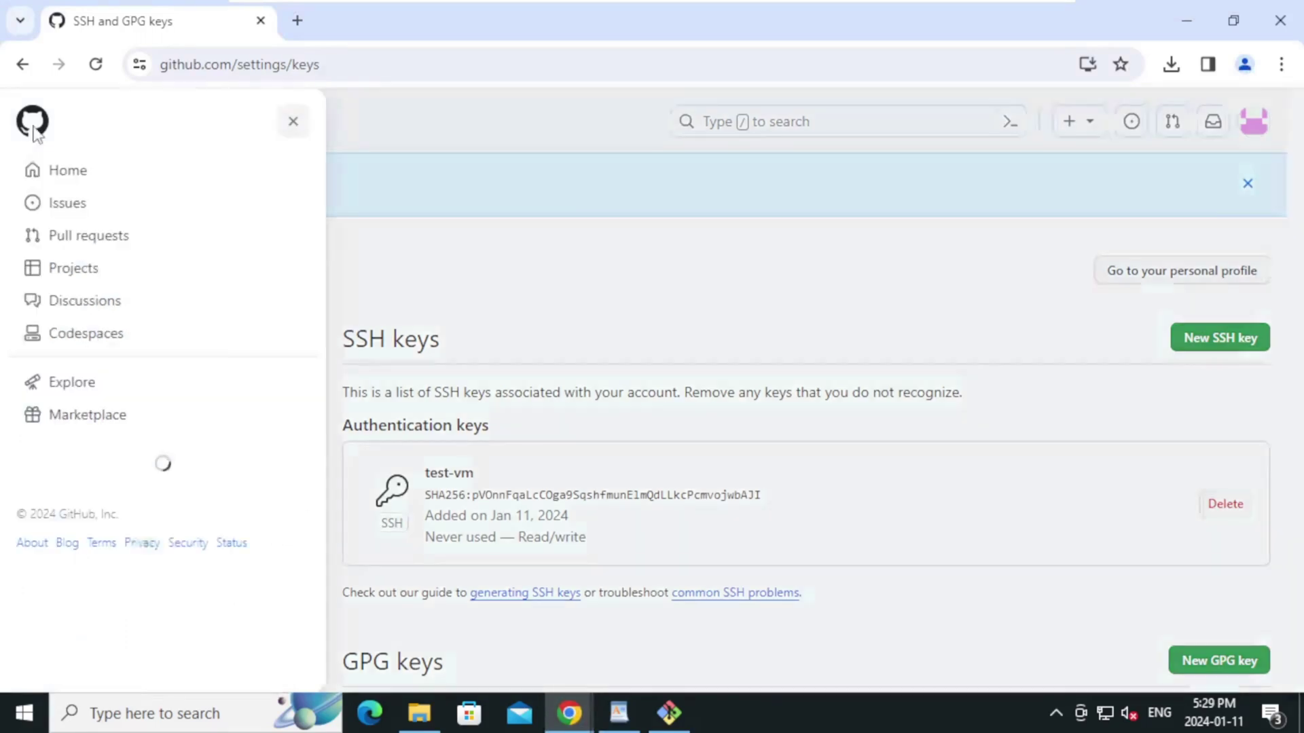
pyautogui.click(68, 175)
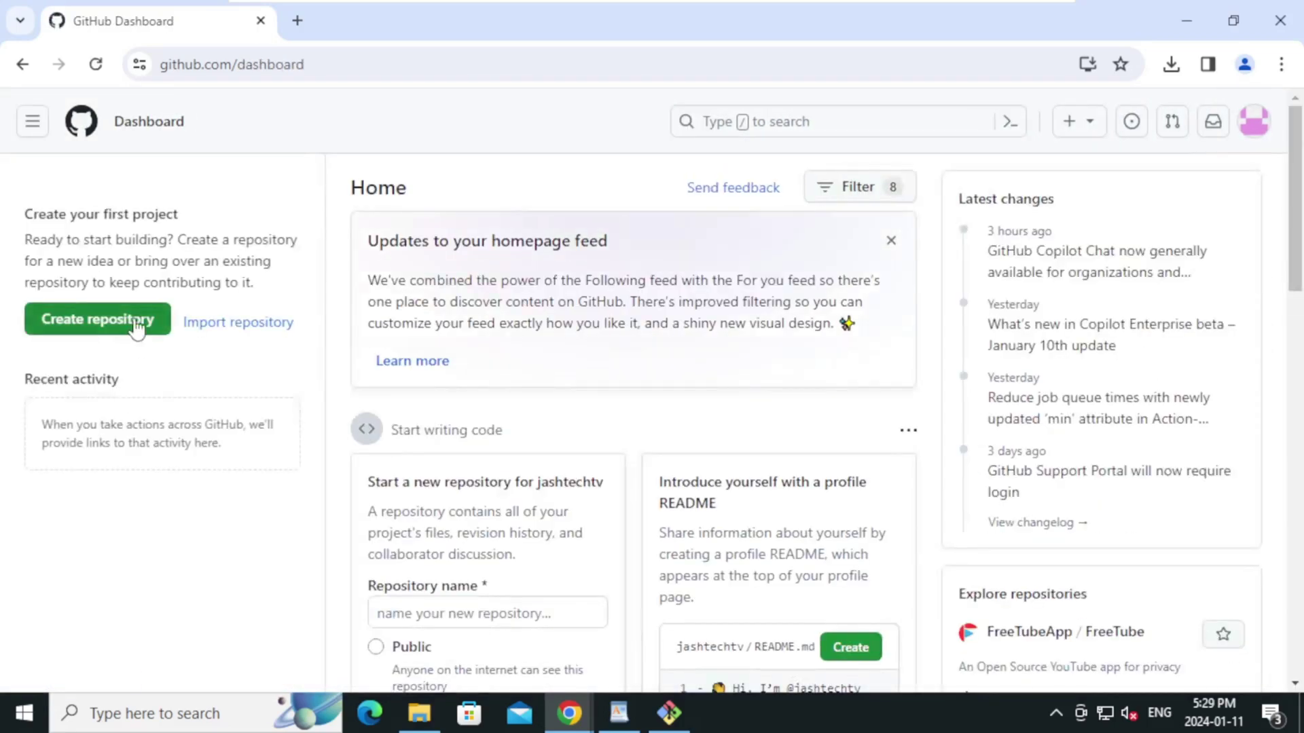
# Create a new private repository named testrepo
pyautogui.click(137, 329)
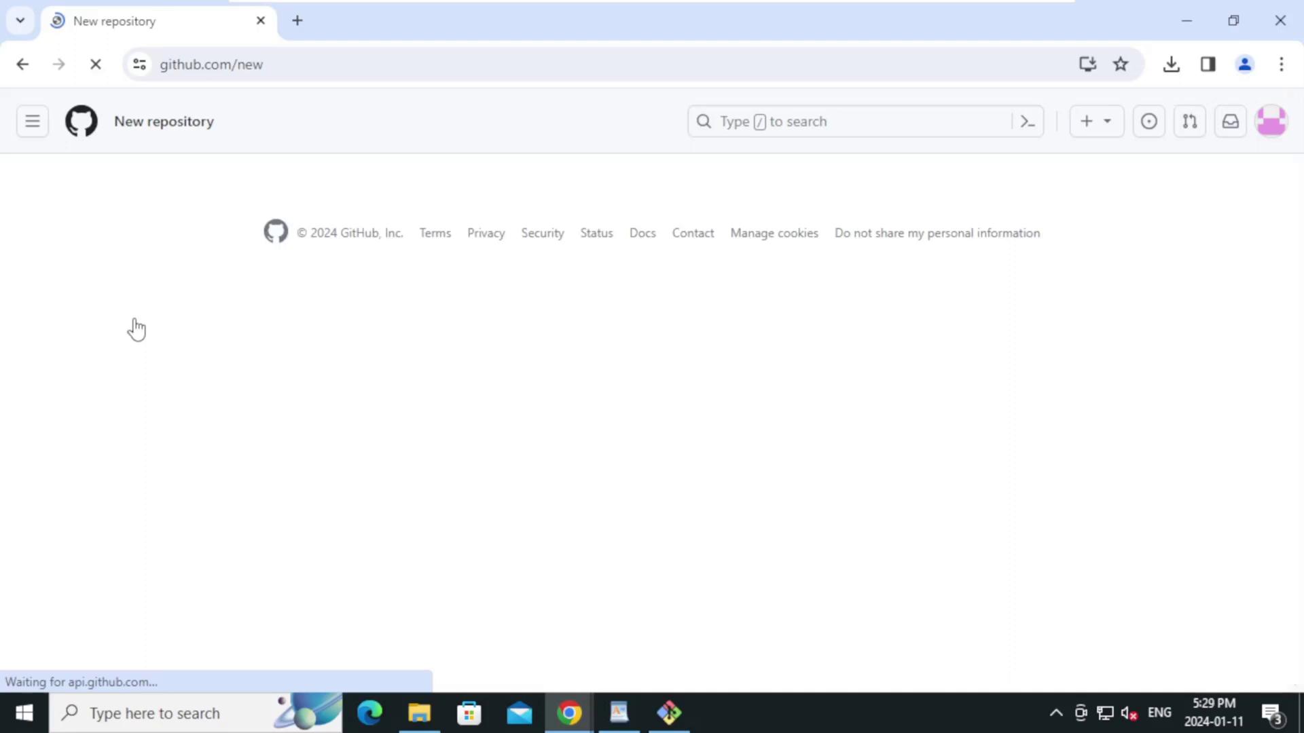
pyautogui.click(536, 380)
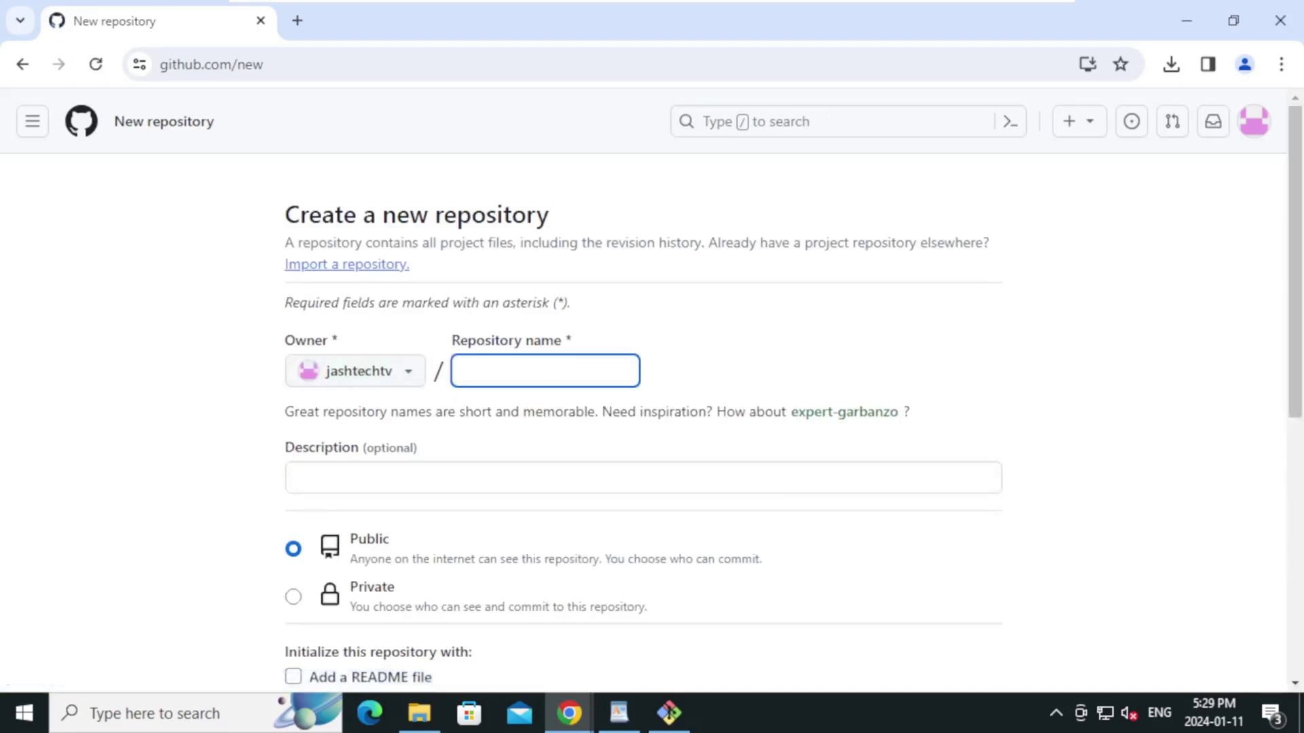
pyautogui.write('testrepo')
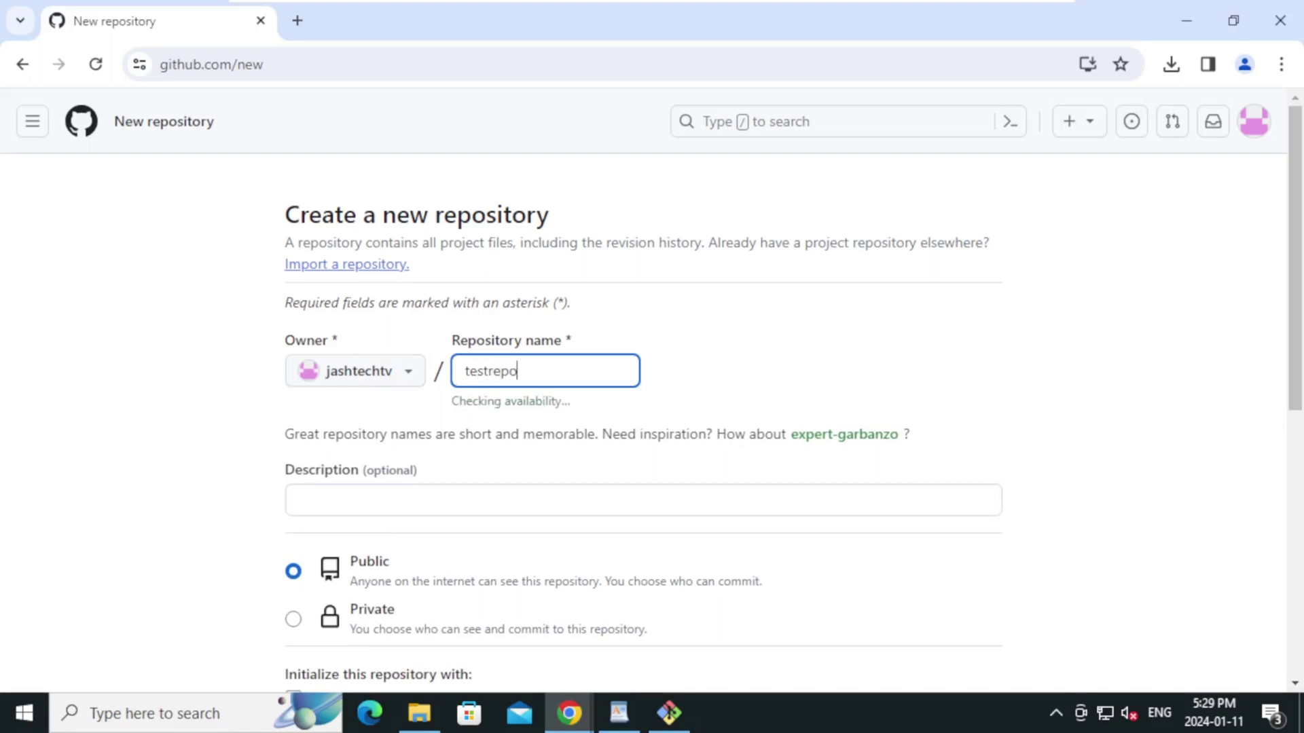
pyautogui.click(202, 390)
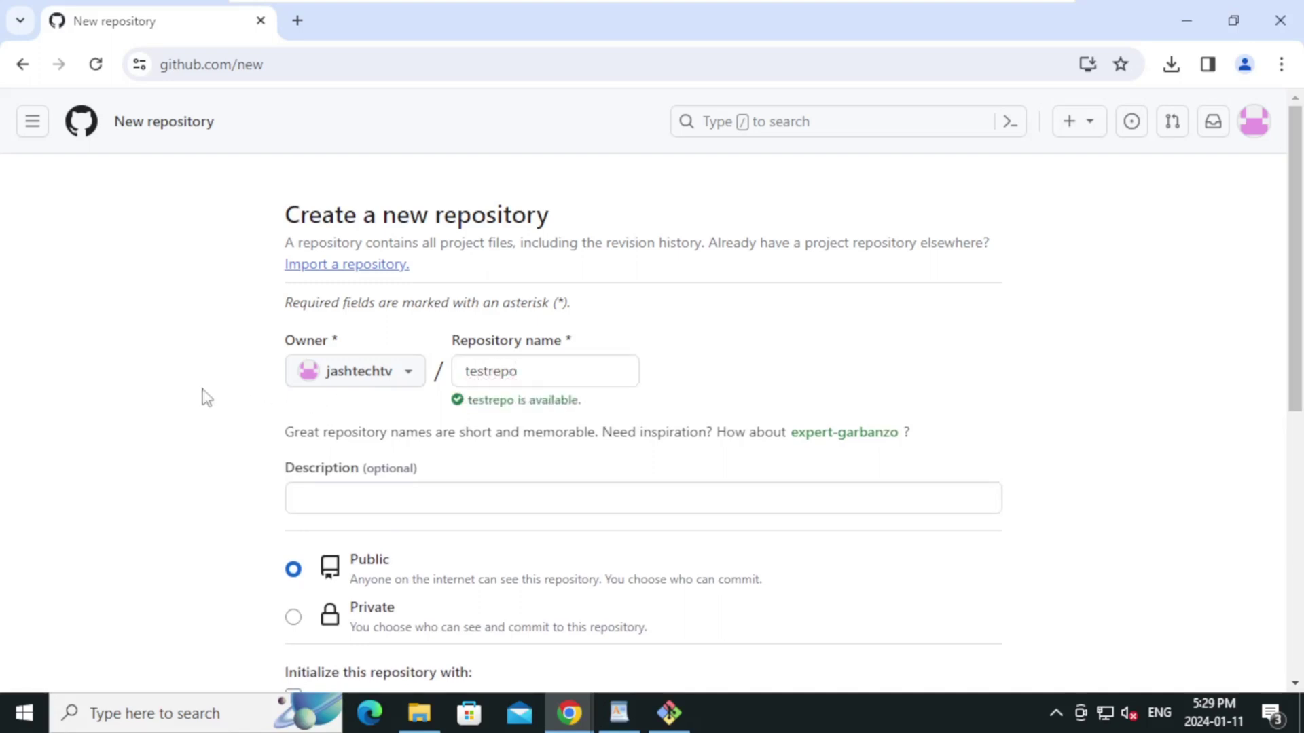
pyautogui.scroll(-1, 206, 398)
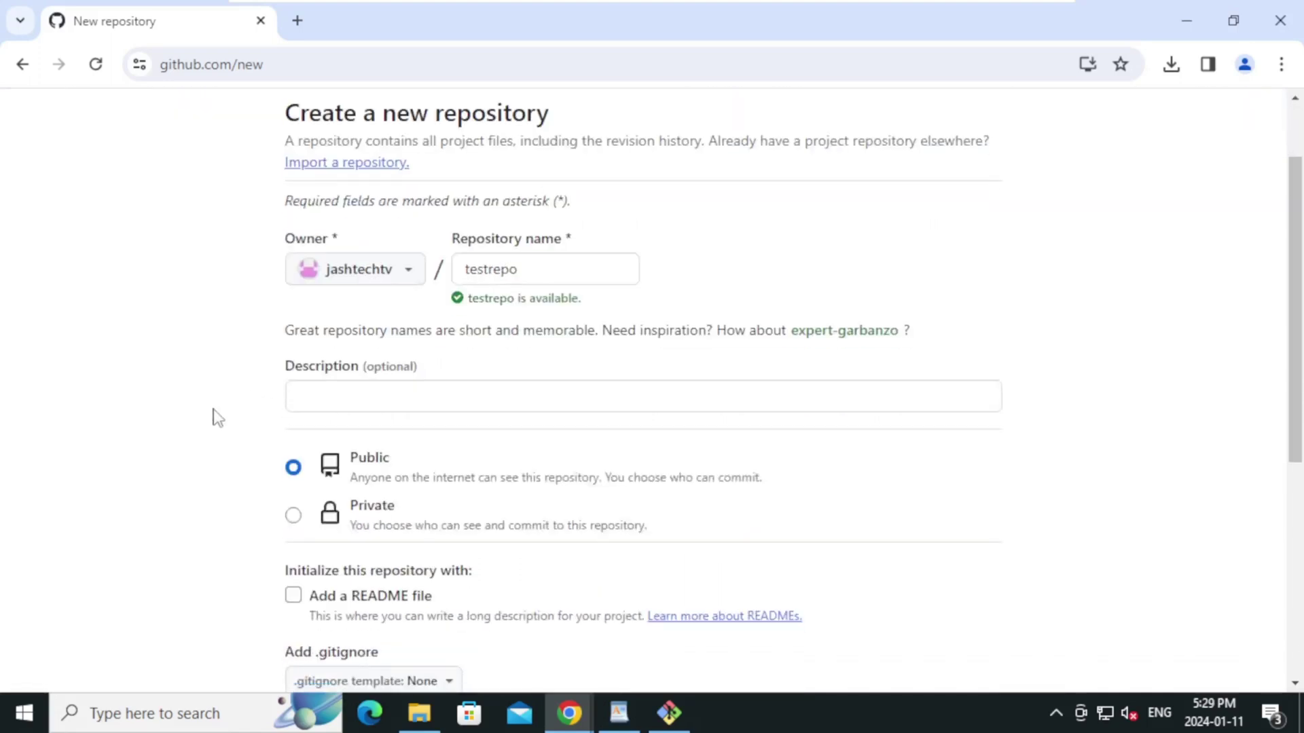
pyautogui.click(293, 518)
pyautogui.scroll(-5, 216, 501)
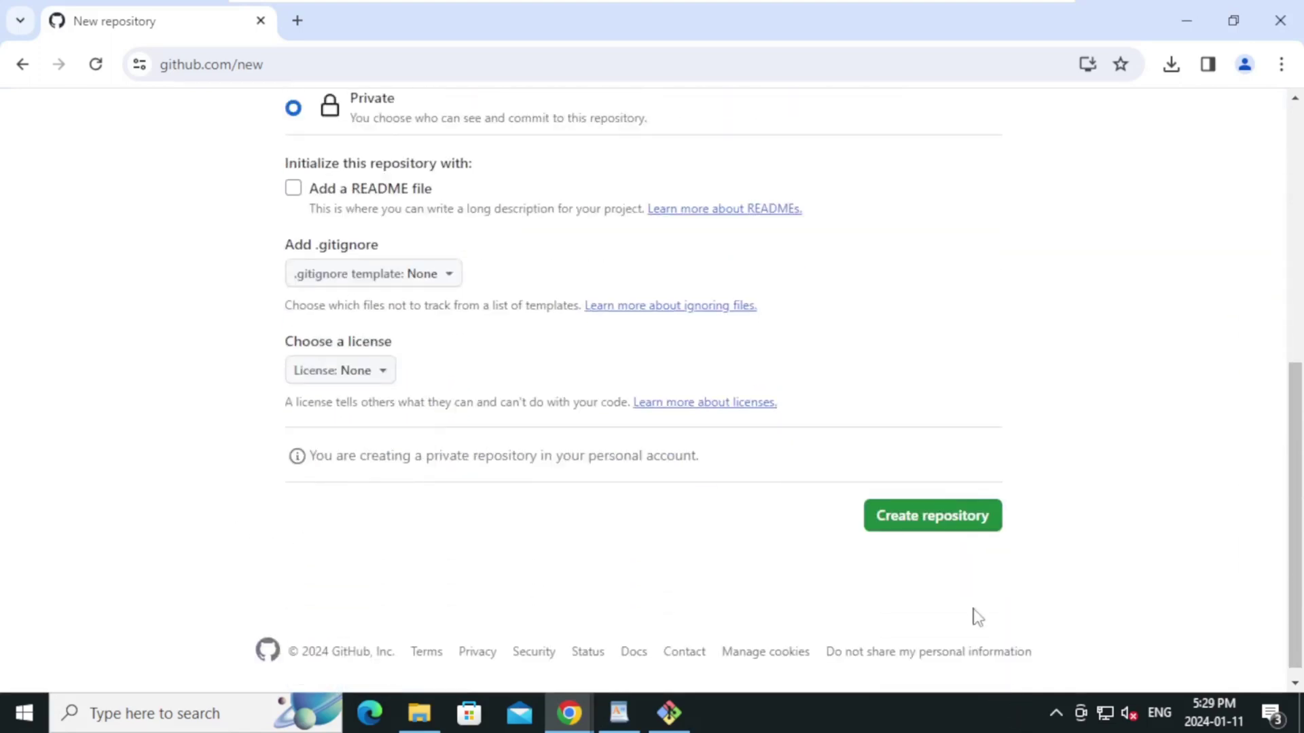
pyautogui.click(925, 527)
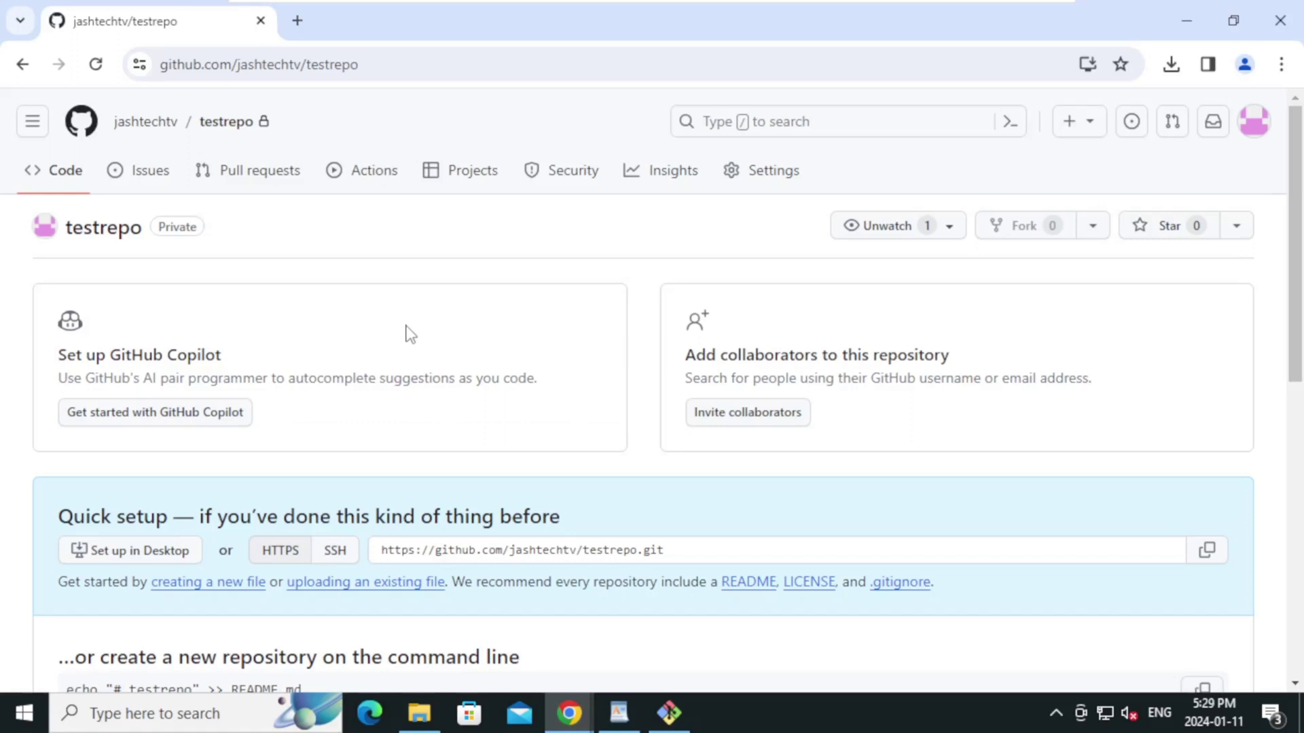
# Show testrepo's SSH clone address in Quick setup, then return to Git Bash
pyautogui.scroll(-1, 419, 366)
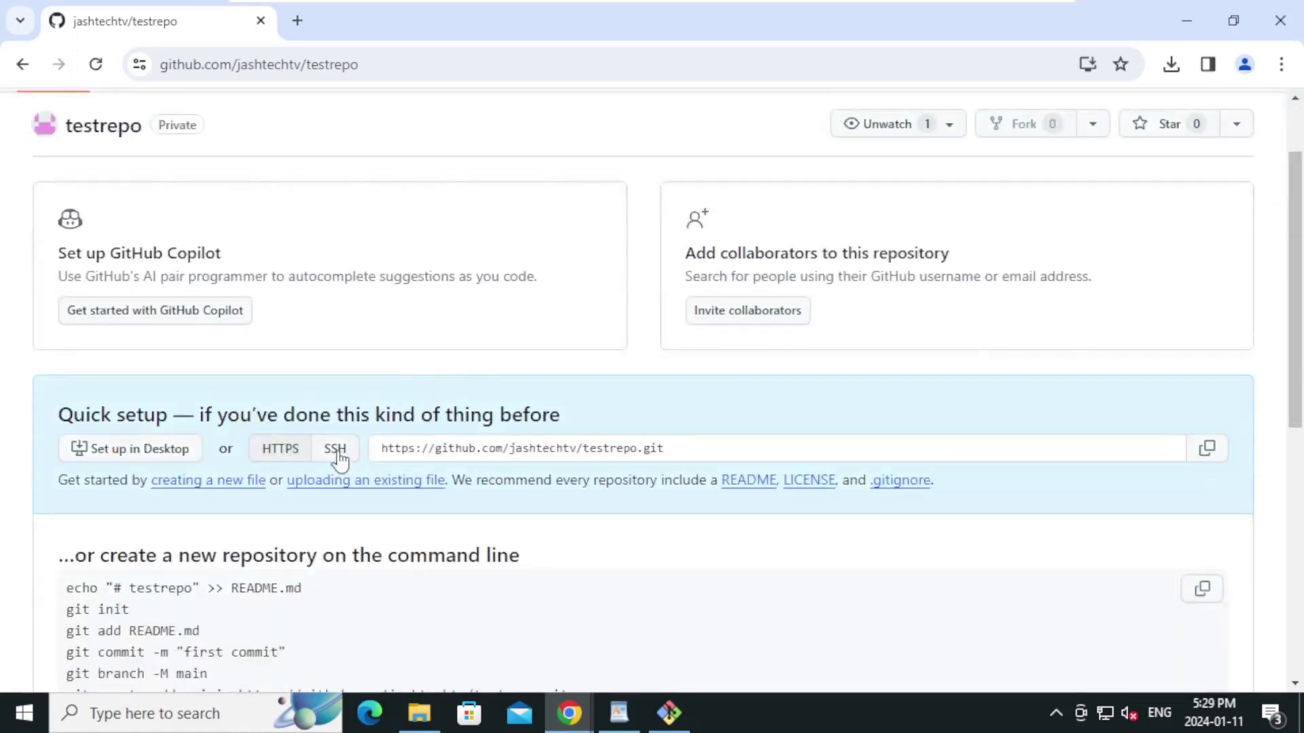
pyautogui.click(335, 449)
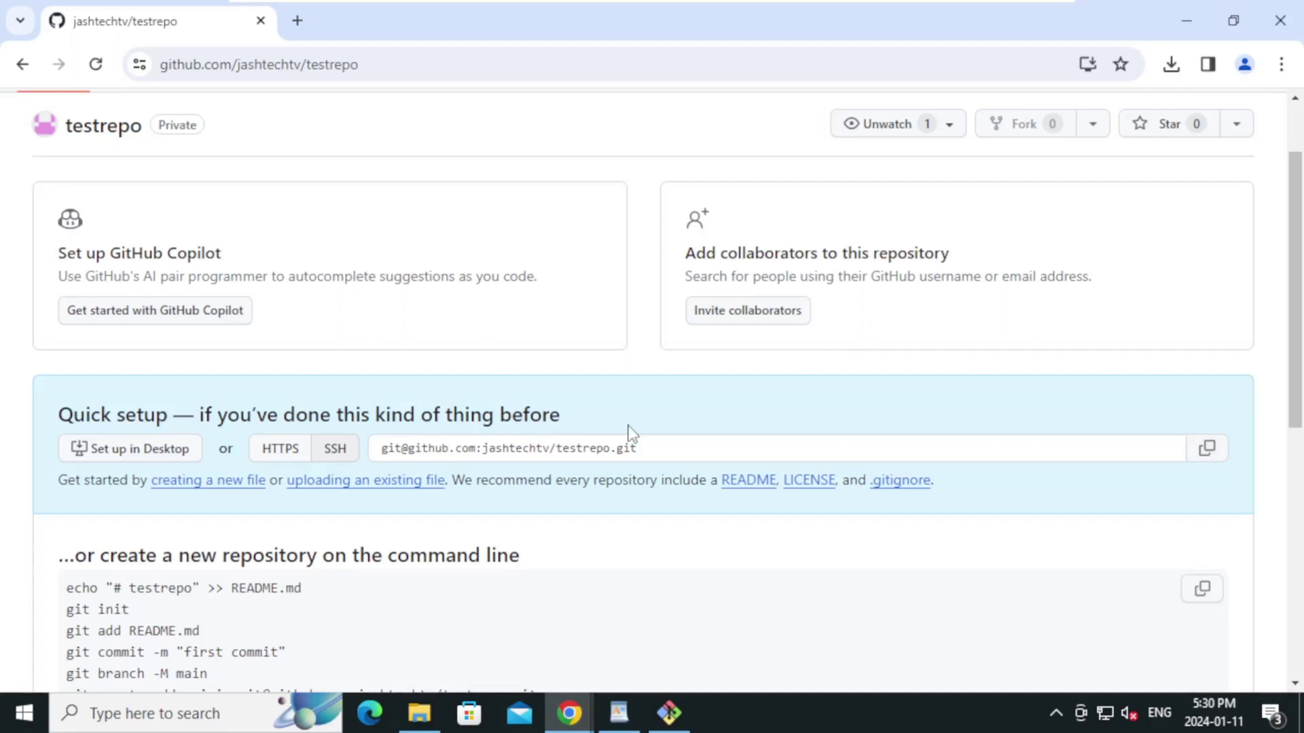
pyautogui.click(667, 713)
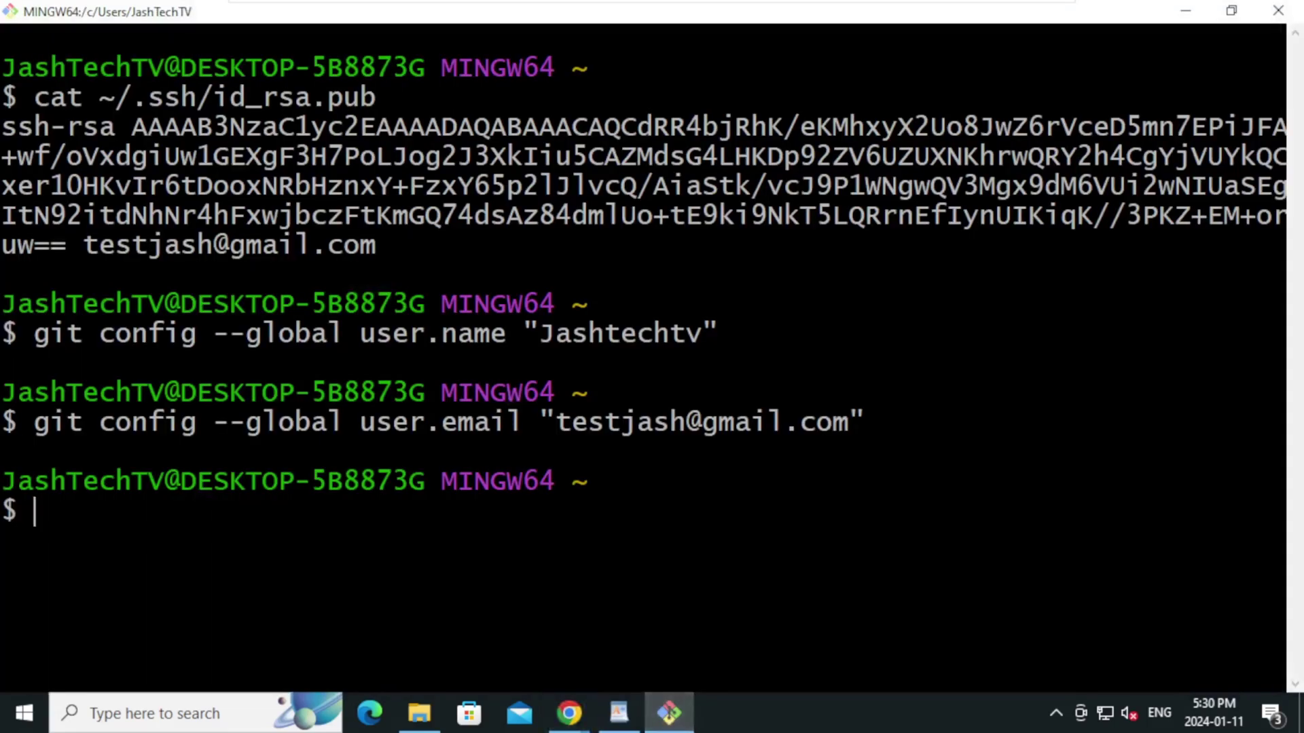
# Run git clone with the pasted SSH address and answer yes to trust github.com
pyautogui.write('git clone')
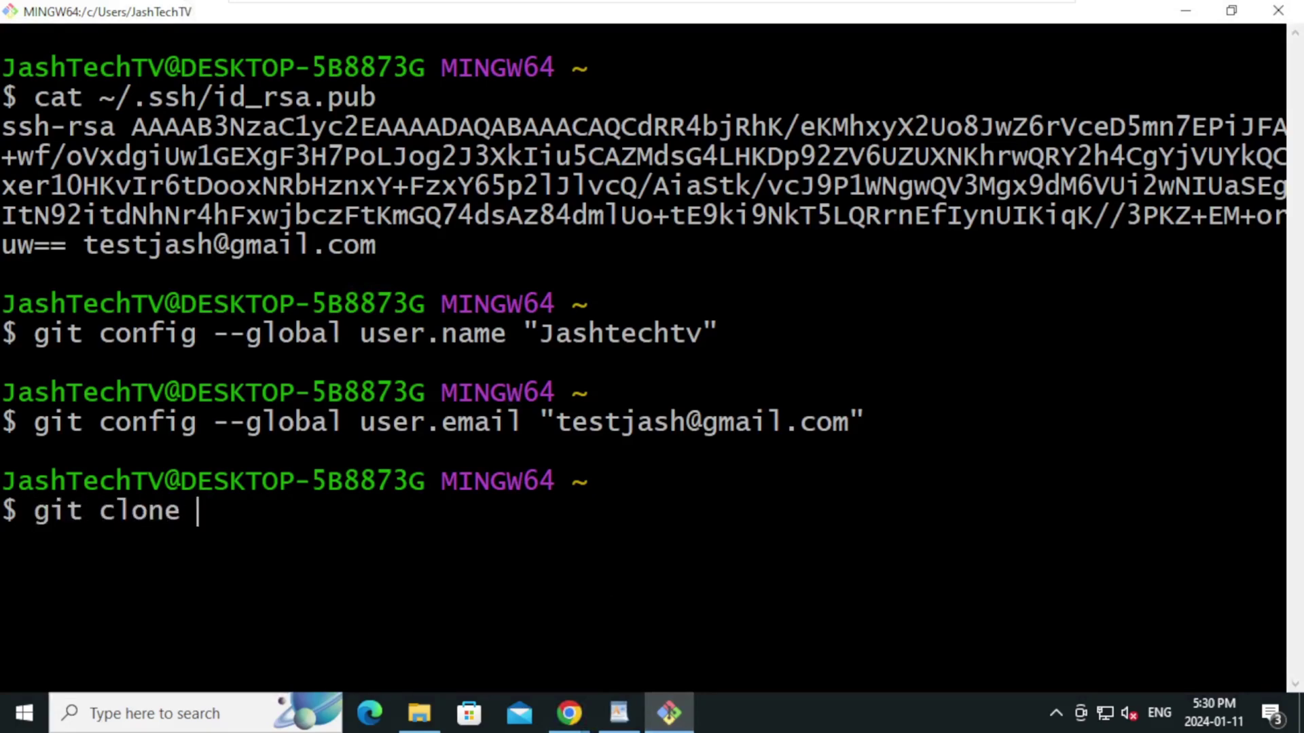
pyautogui.rightClick(458, 551)
pyautogui.click(533, 294)
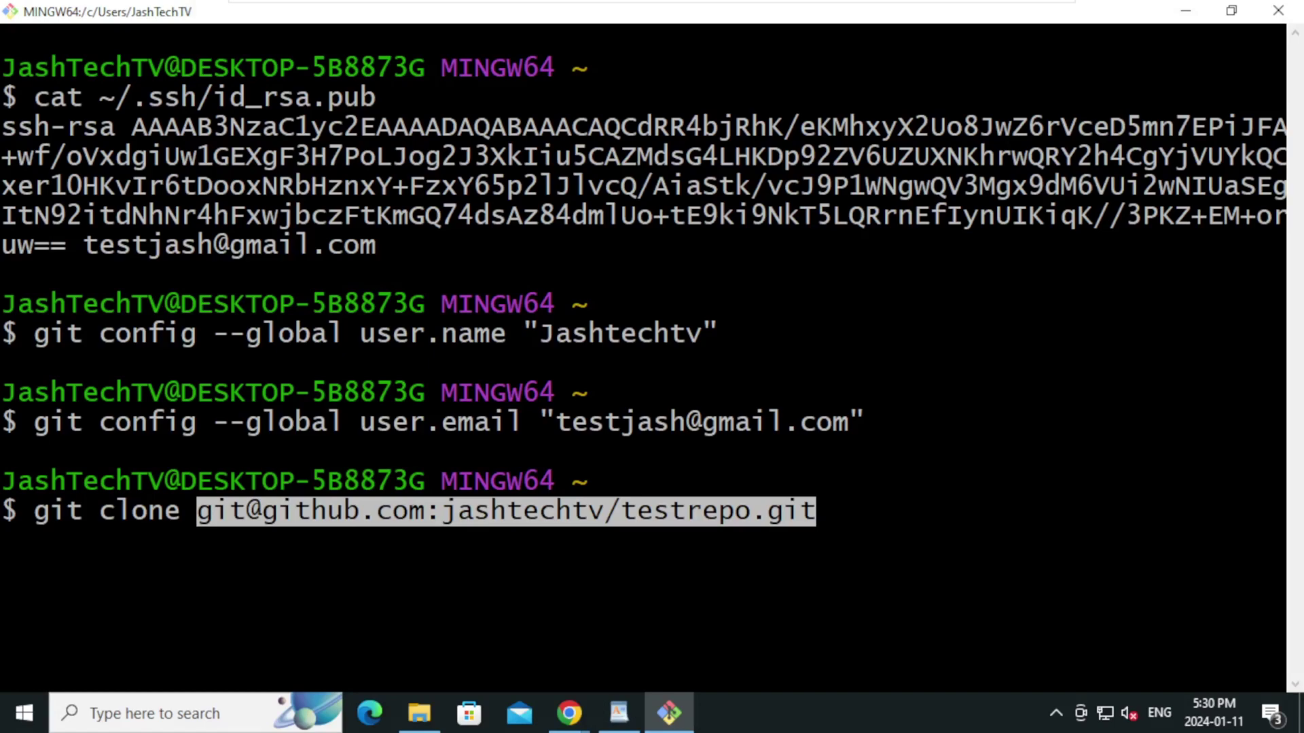
pyautogui.press('Return')
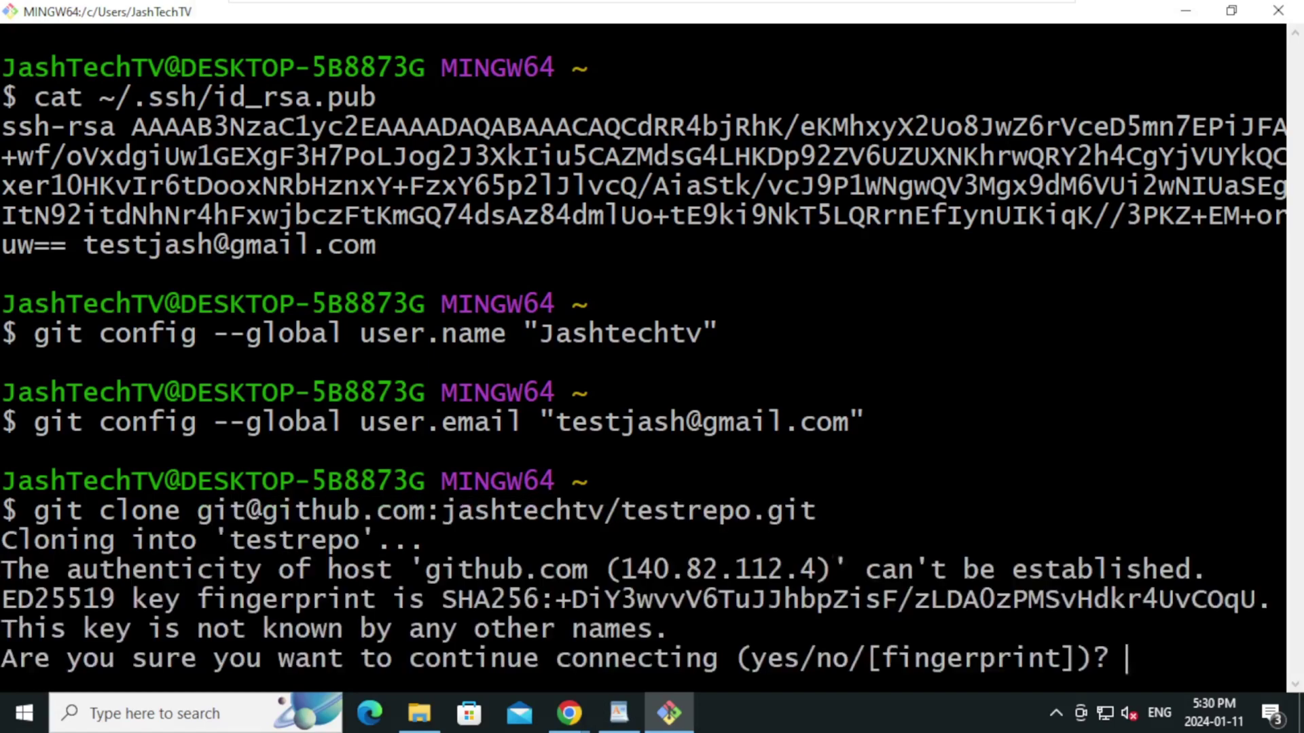
pyautogui.write('yes')
pyautogui.press('Return')
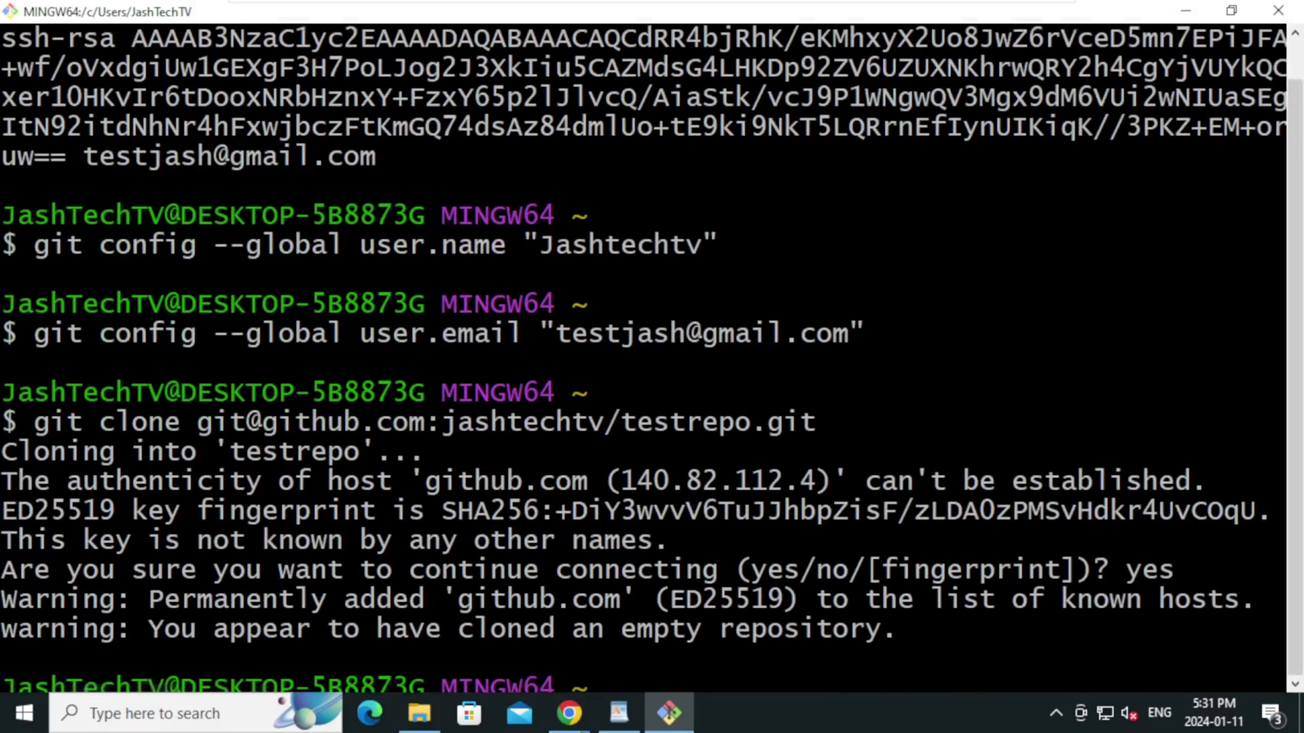
pyautogui.press('Return')
pyautogui.press('Return')
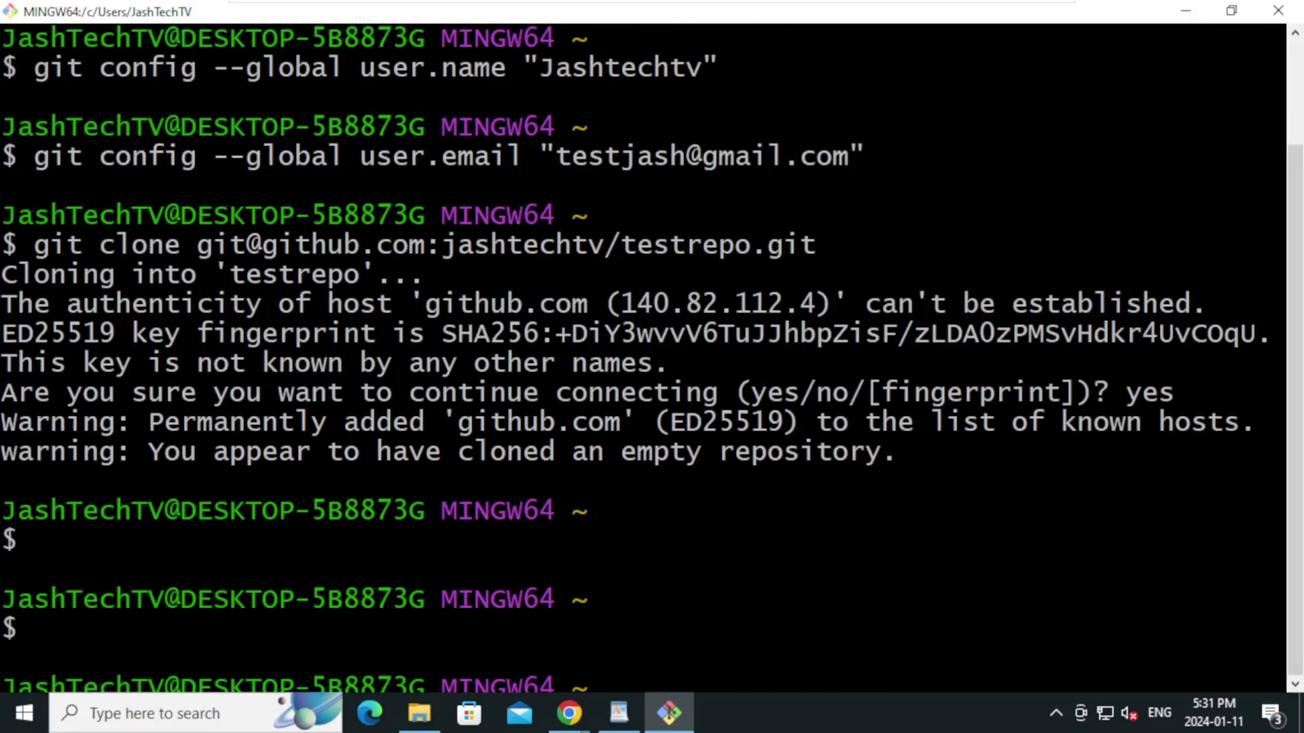
# Clear the terminal, reload the testrepo page in the browser, and type cd testrepo/
pyautogui.hotkey('ctrl', 'l')
pyautogui.hotkey('alt', 'Tab')
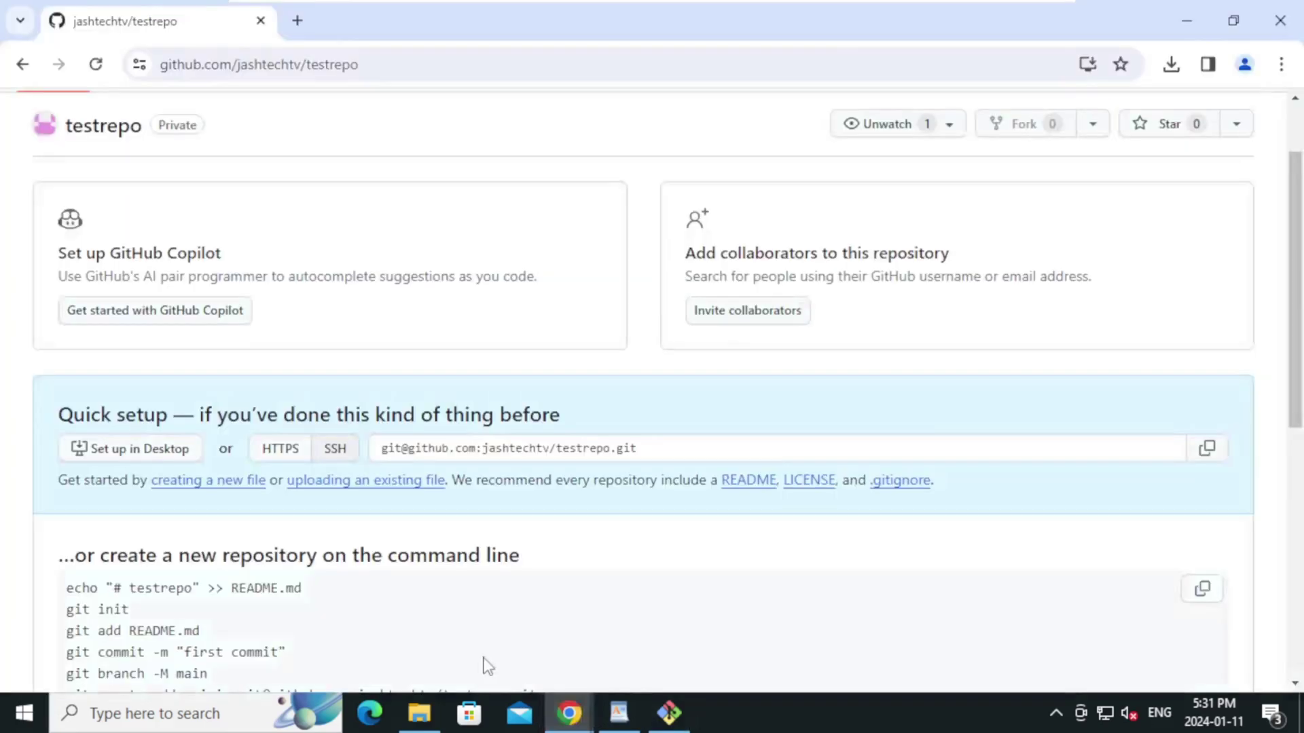
pyautogui.scroll(2, 116, 165)
pyautogui.click(96, 237)
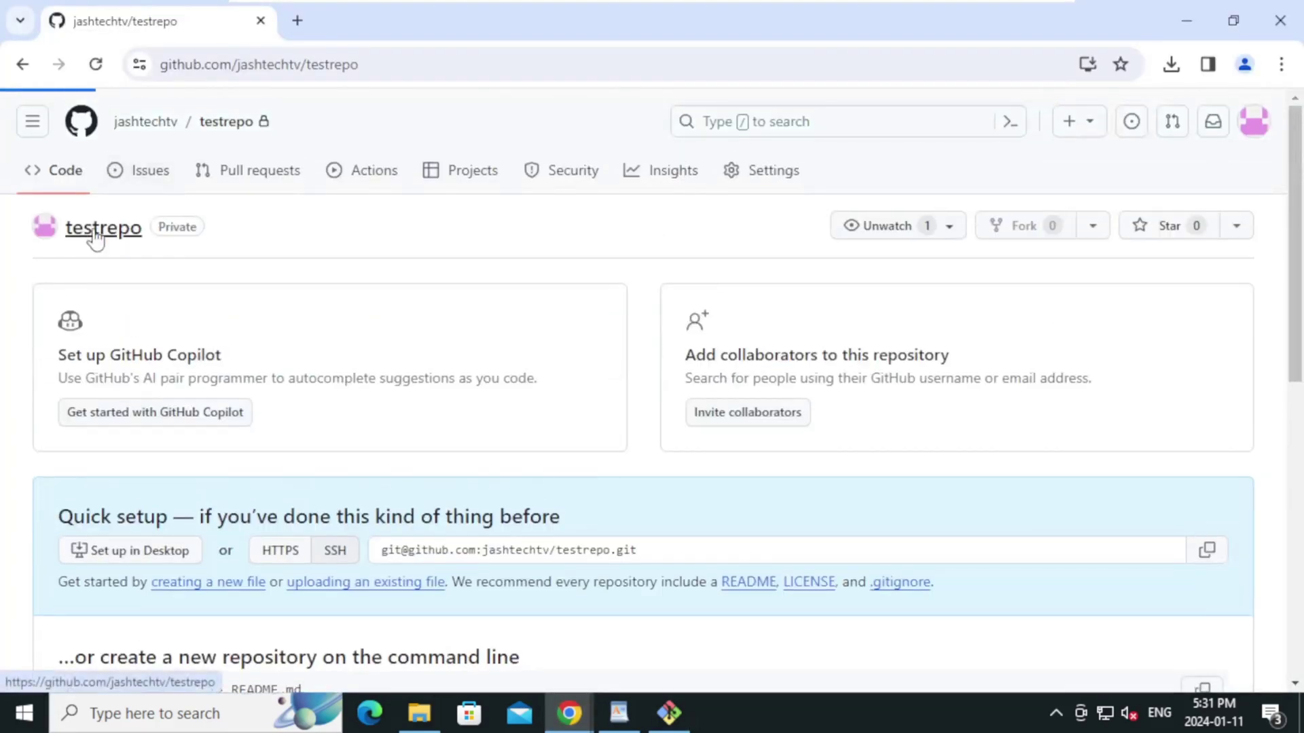
pyautogui.hotkey('alt', 'Tab')
pyautogui.write('cd ')
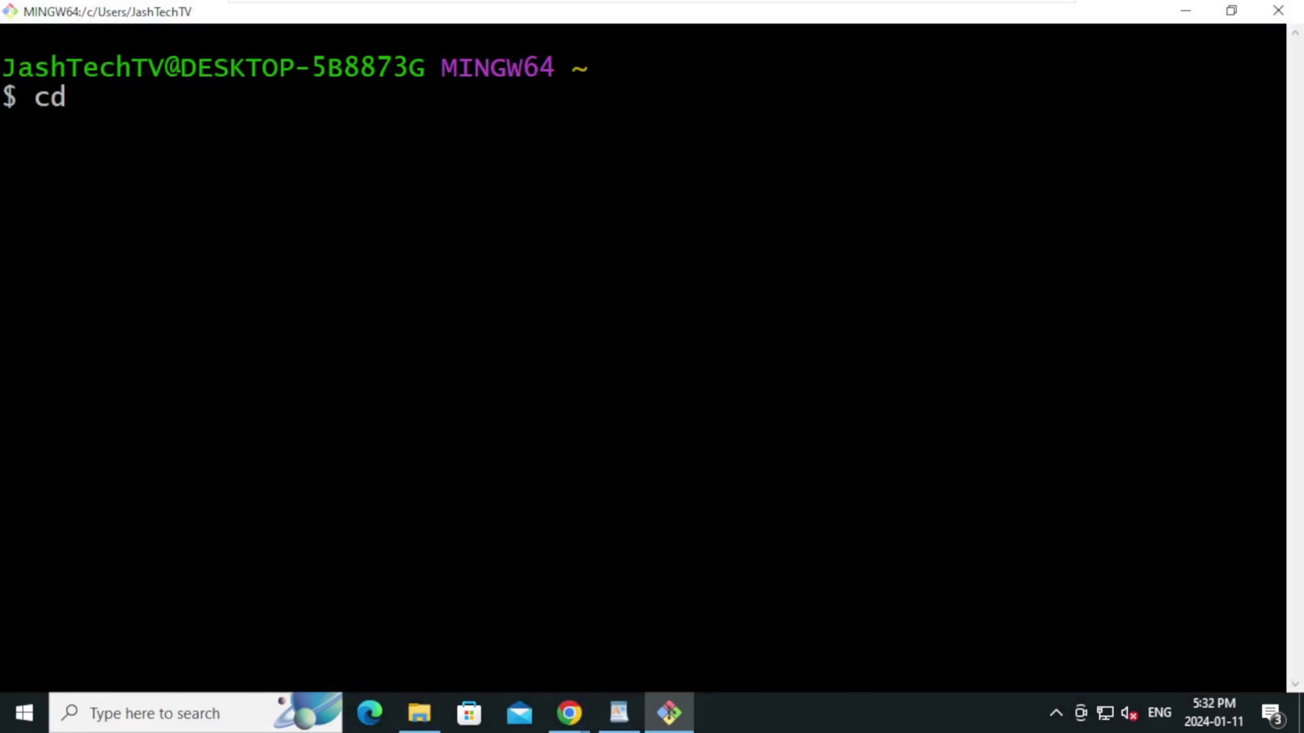
pyautogui.write('testrepo/')
# Enter testrepo and run git remote -v, selecting origin's SSH fetch address
pyautogui.press('Return')
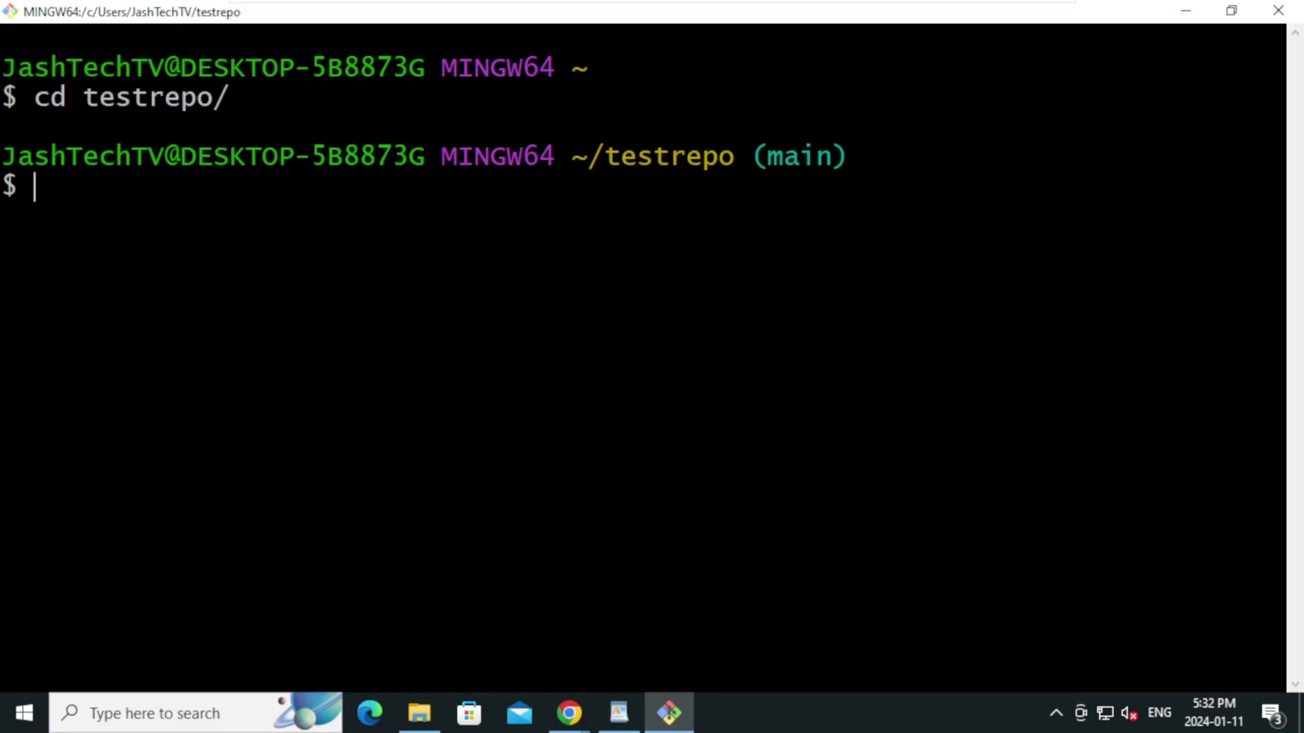
pyautogui.write('git remot')
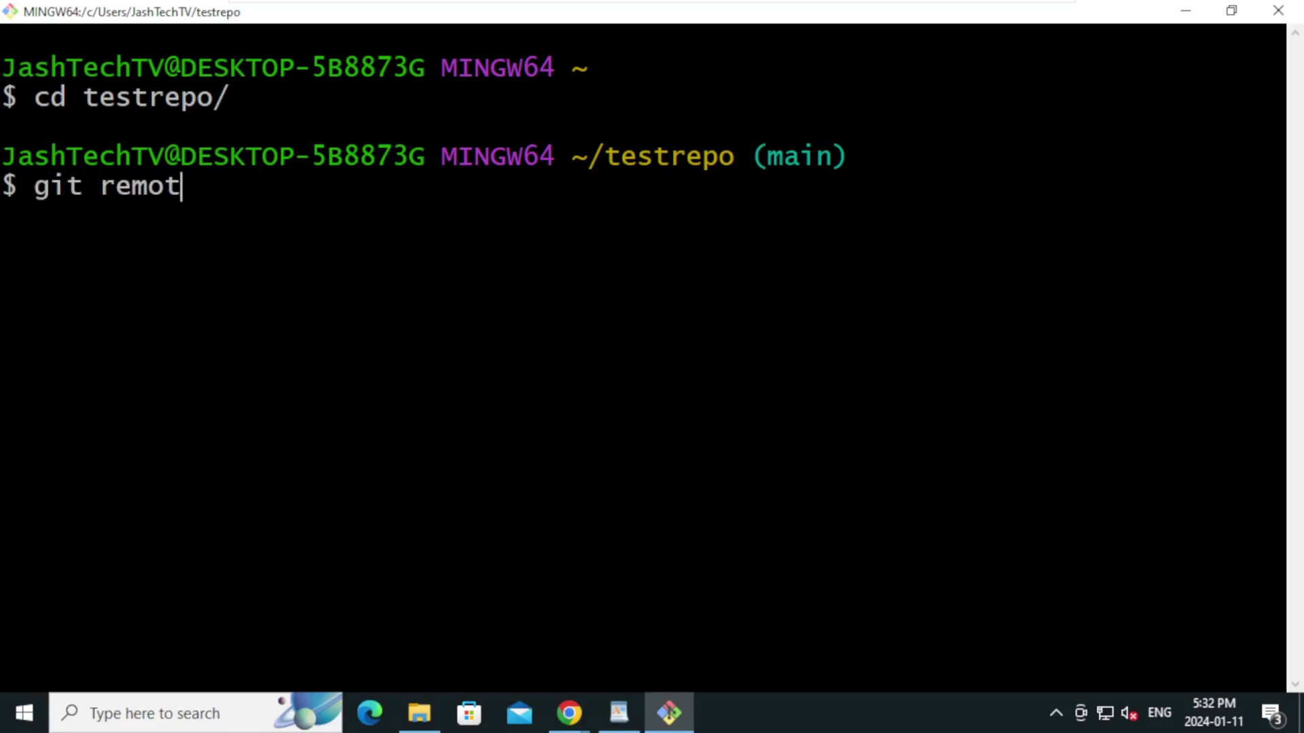
pyautogui.write('e -v')
pyautogui.press('Return')
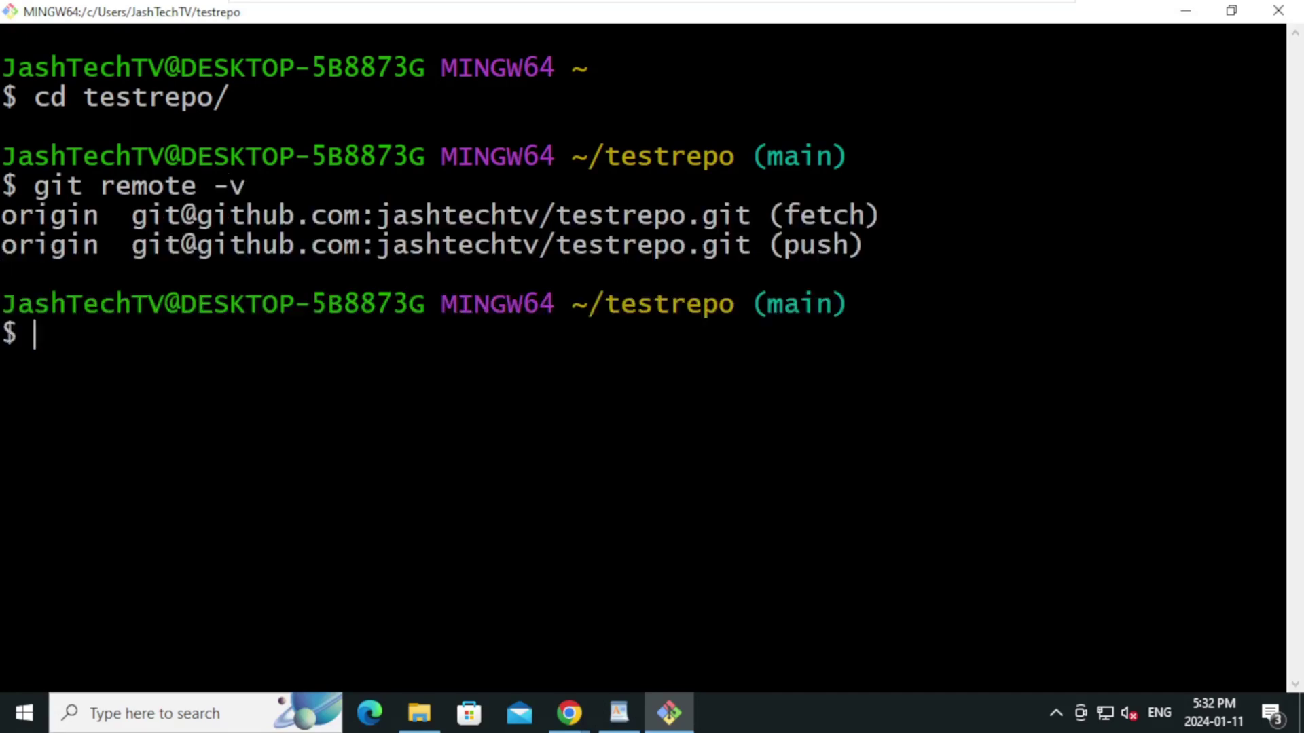
pyautogui.moveTo(131, 215); pyautogui.dragTo(751, 215)
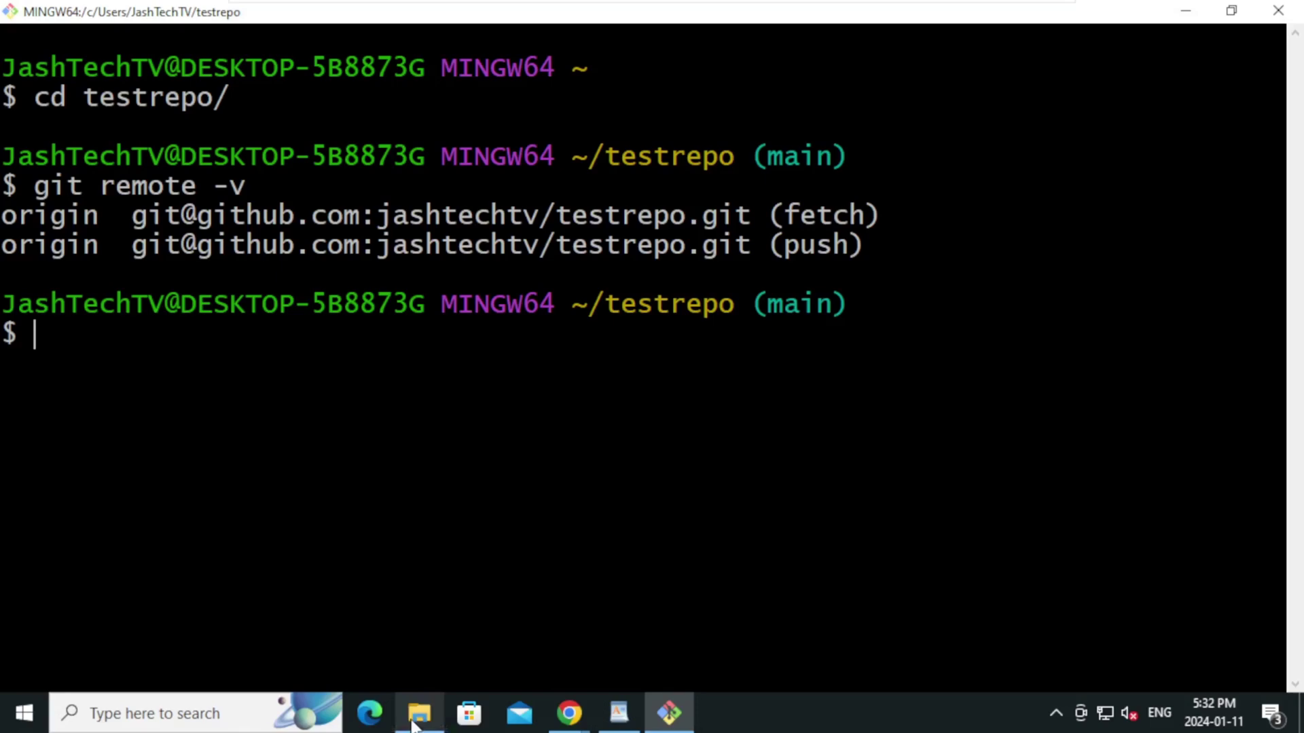
# Copy sample3.java from the Downloads folder
pyautogui.click(419, 716)
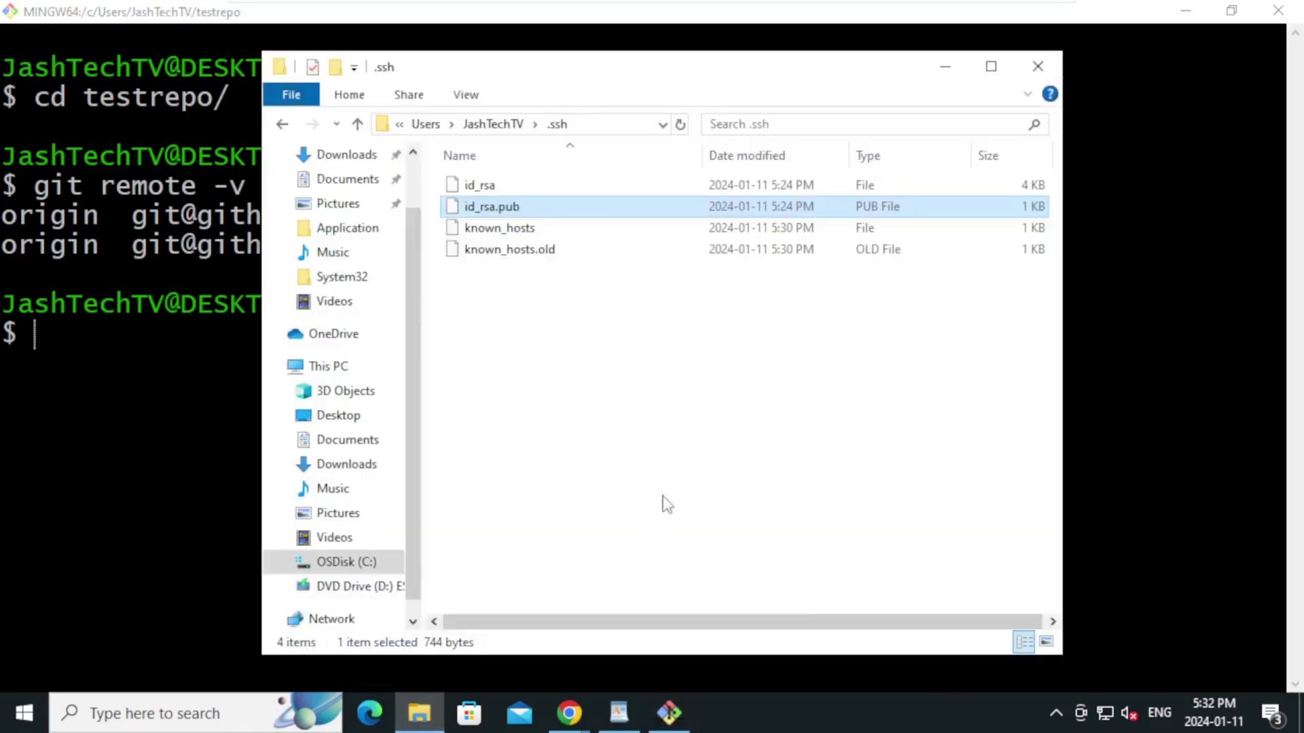
pyautogui.scroll(1, 383, 373)
pyautogui.click(348, 221)
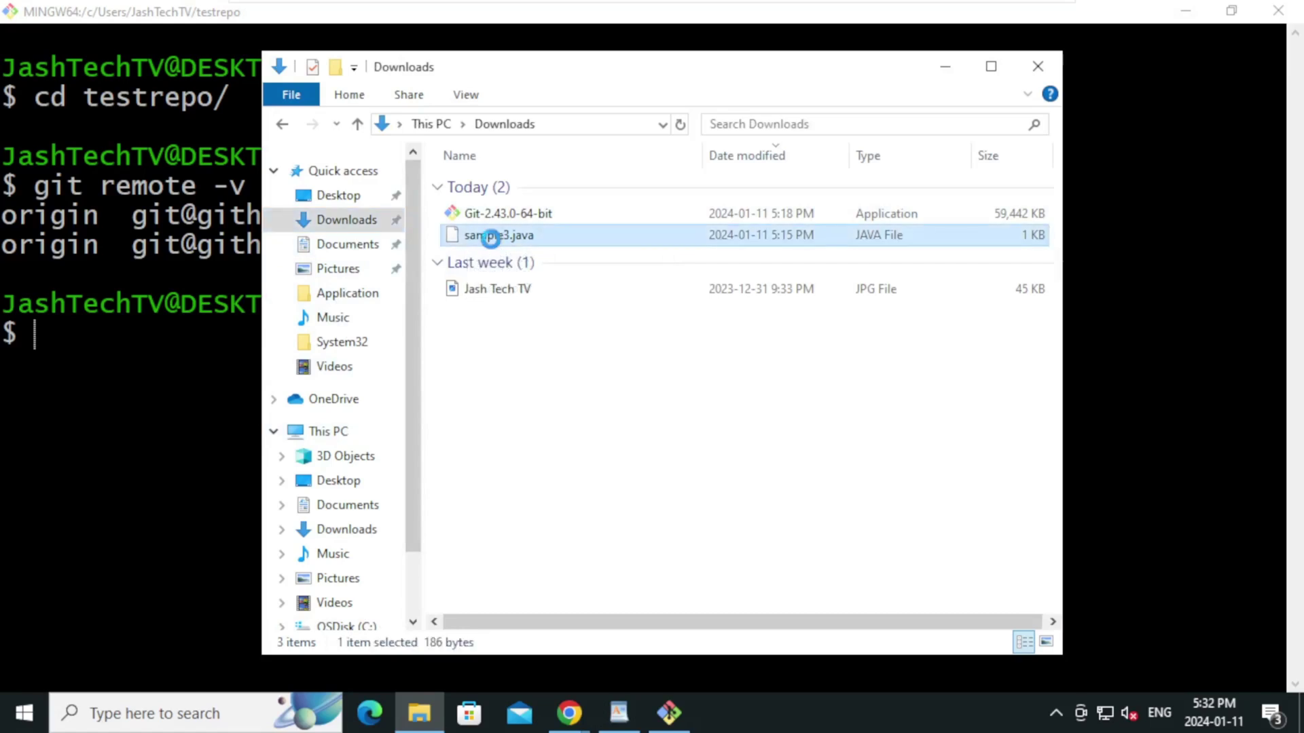
pyautogui.rightClick(492, 238)
pyautogui.click(541, 501)
# Paste sample3.java into the testrepo folder under the user's home folder, then return to Git Bash
pyautogui.click(367, 629)
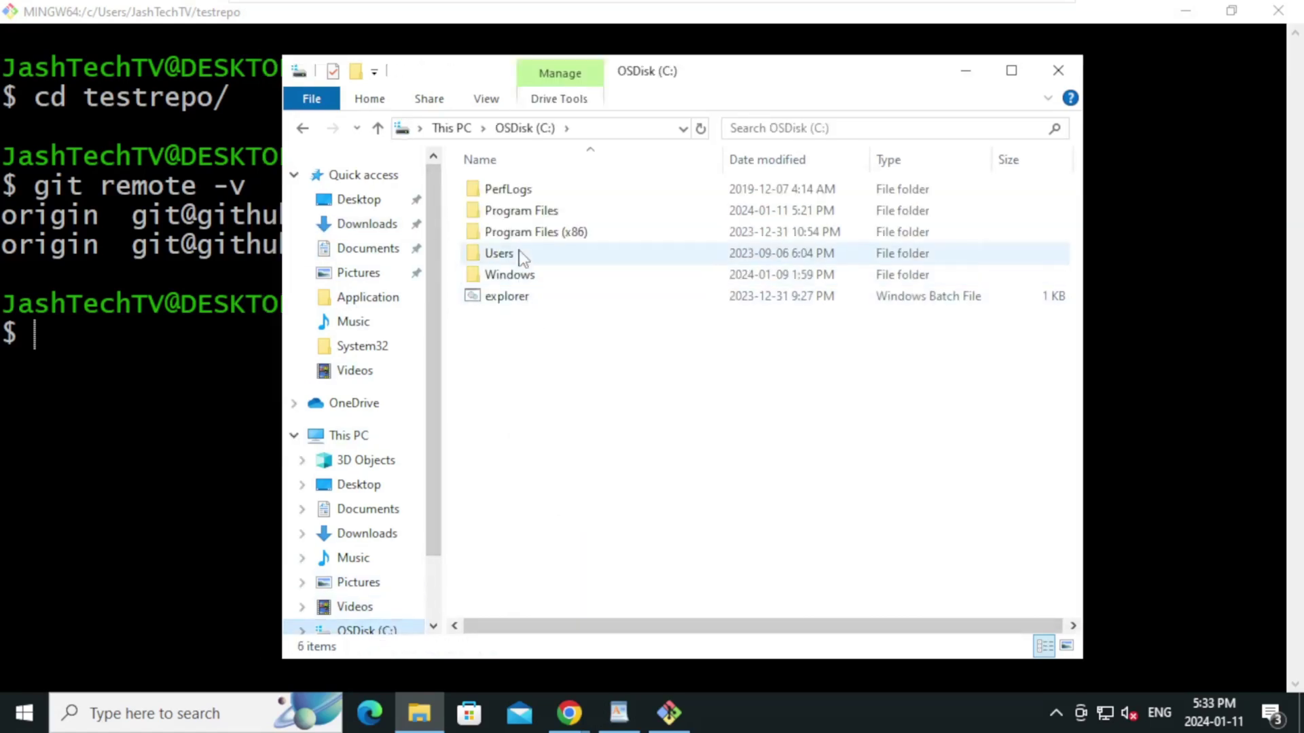
pyautogui.doubleClick(516, 255)
pyautogui.doubleClick(516, 190)
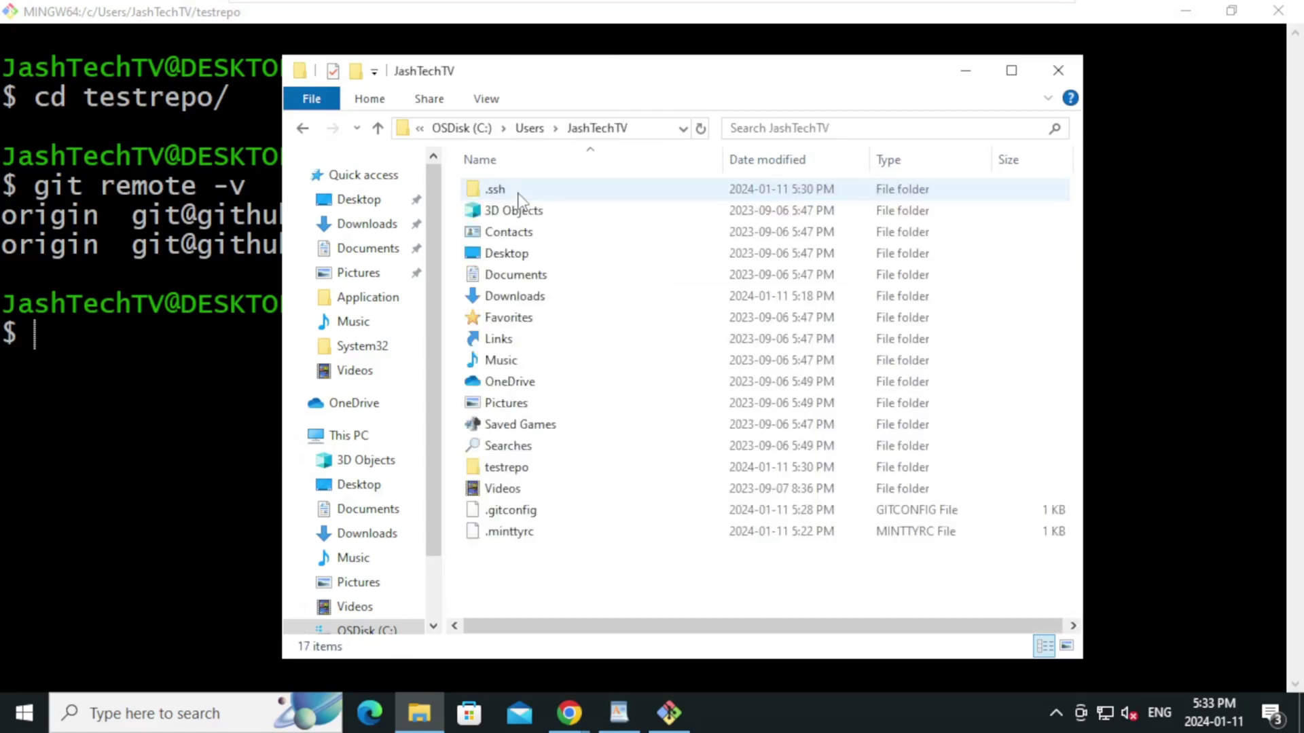
pyautogui.click(590, 595)
pyautogui.click(533, 472)
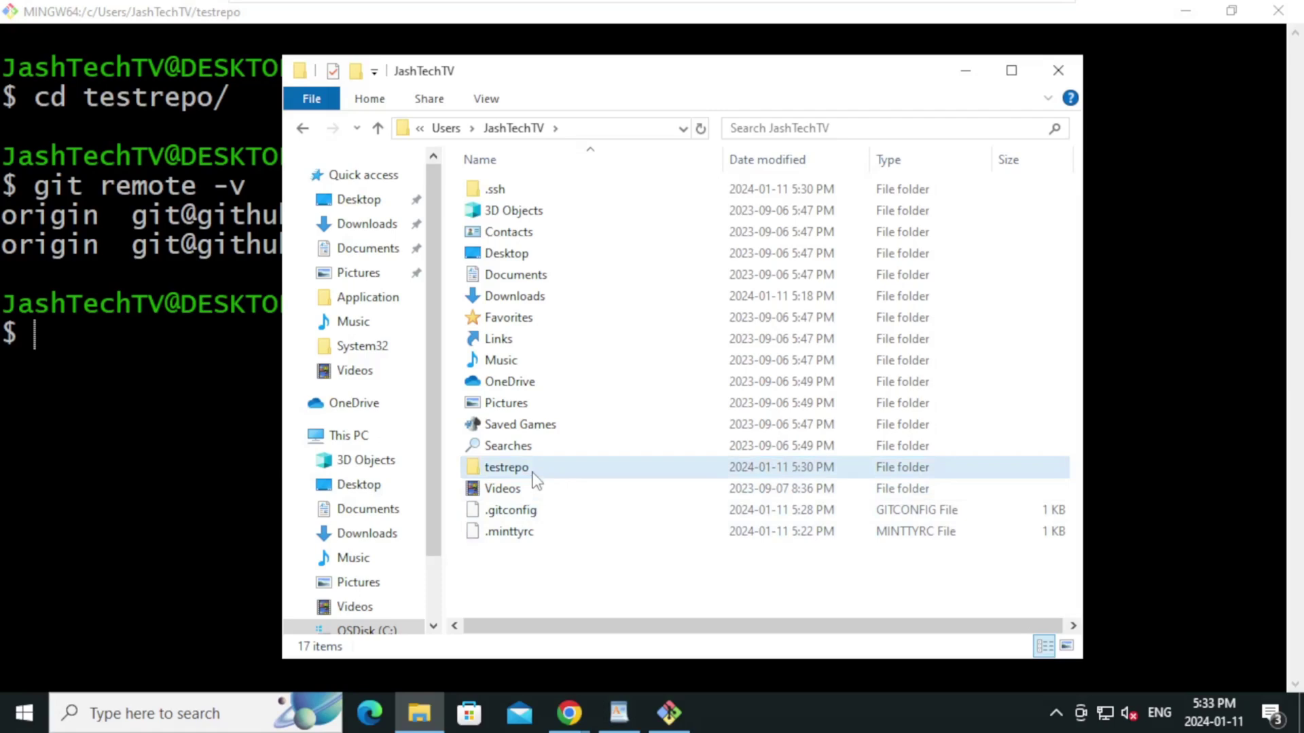
pyautogui.doubleClick(533, 472)
pyautogui.rightClick(504, 308)
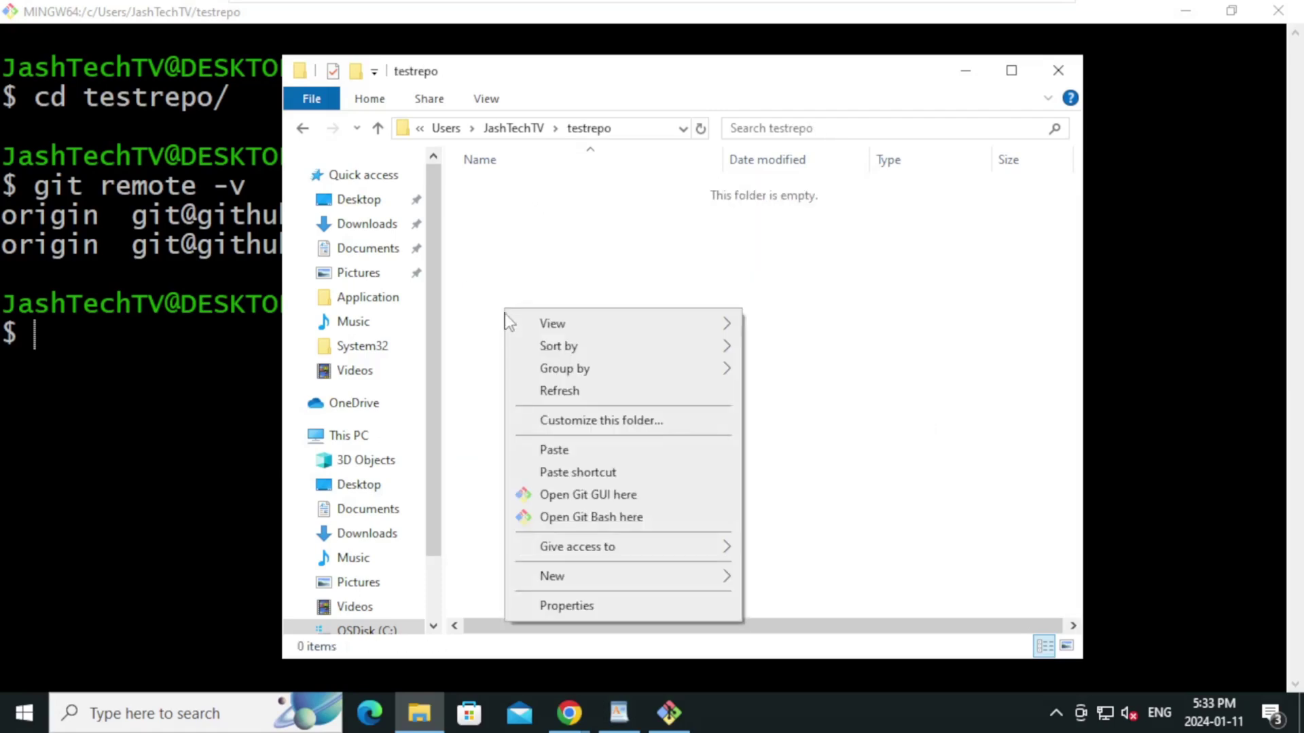
pyautogui.click(557, 451)
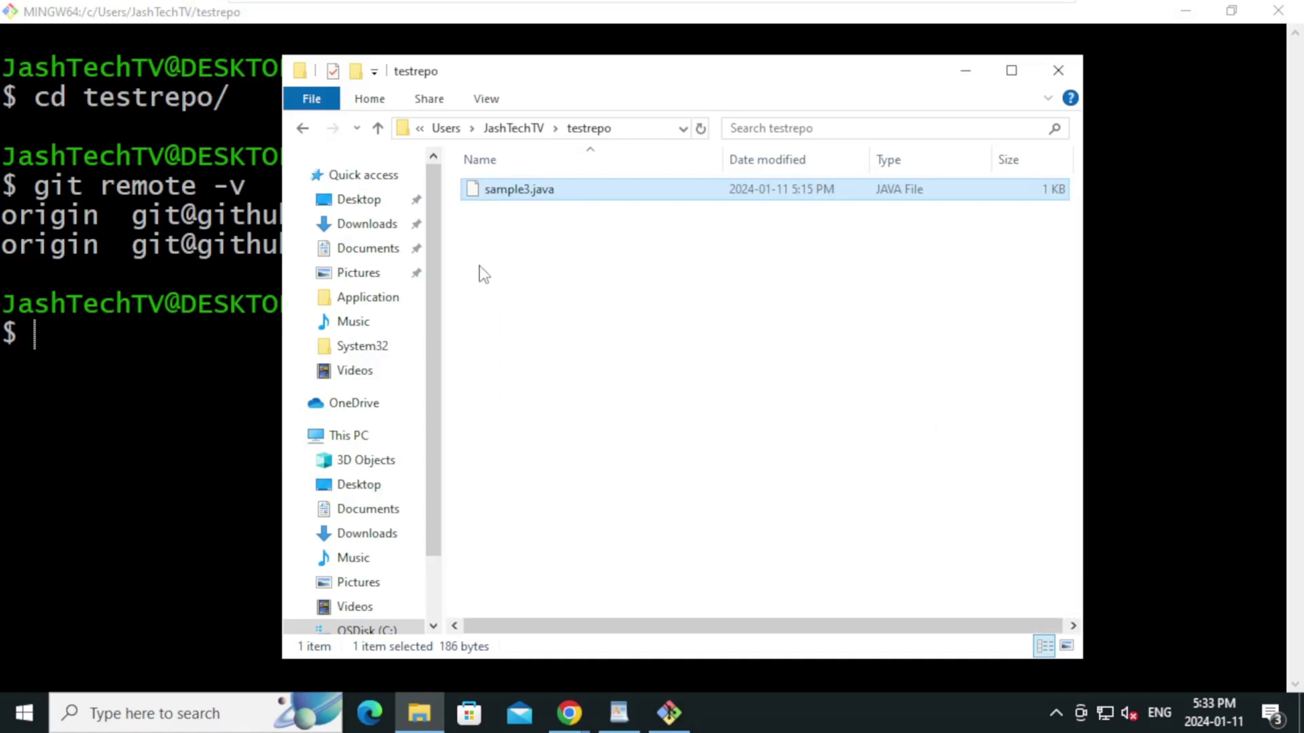
pyautogui.hotkey('alt', 'Tab')
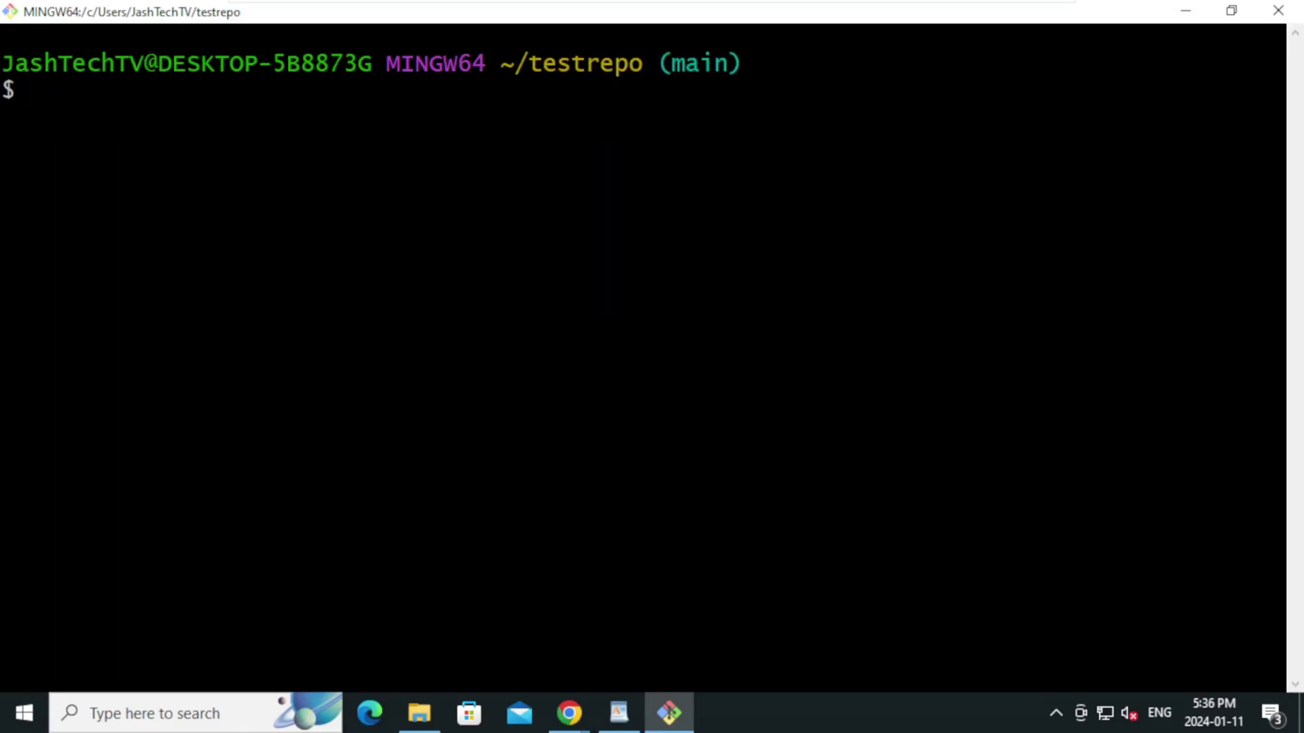
# Check git status and stage all files with git add
pyautogui.write('git status')
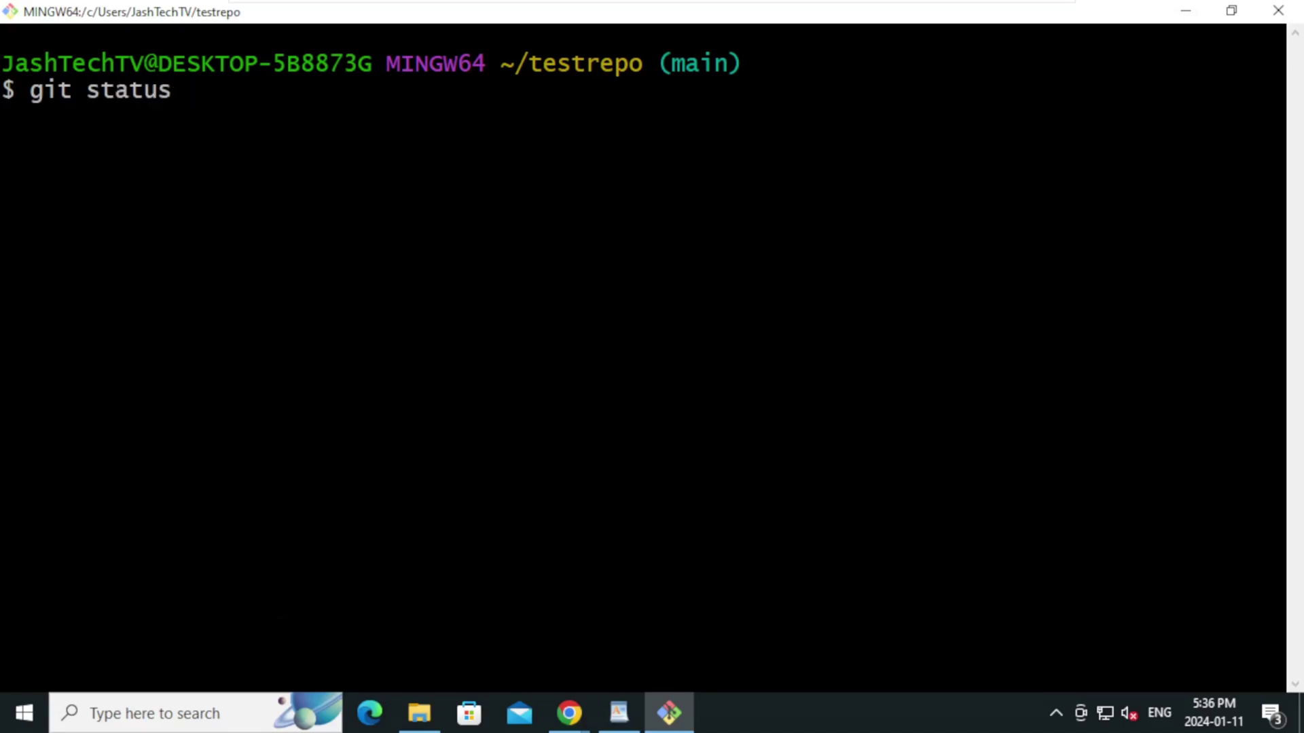
pyautogui.press('Return')
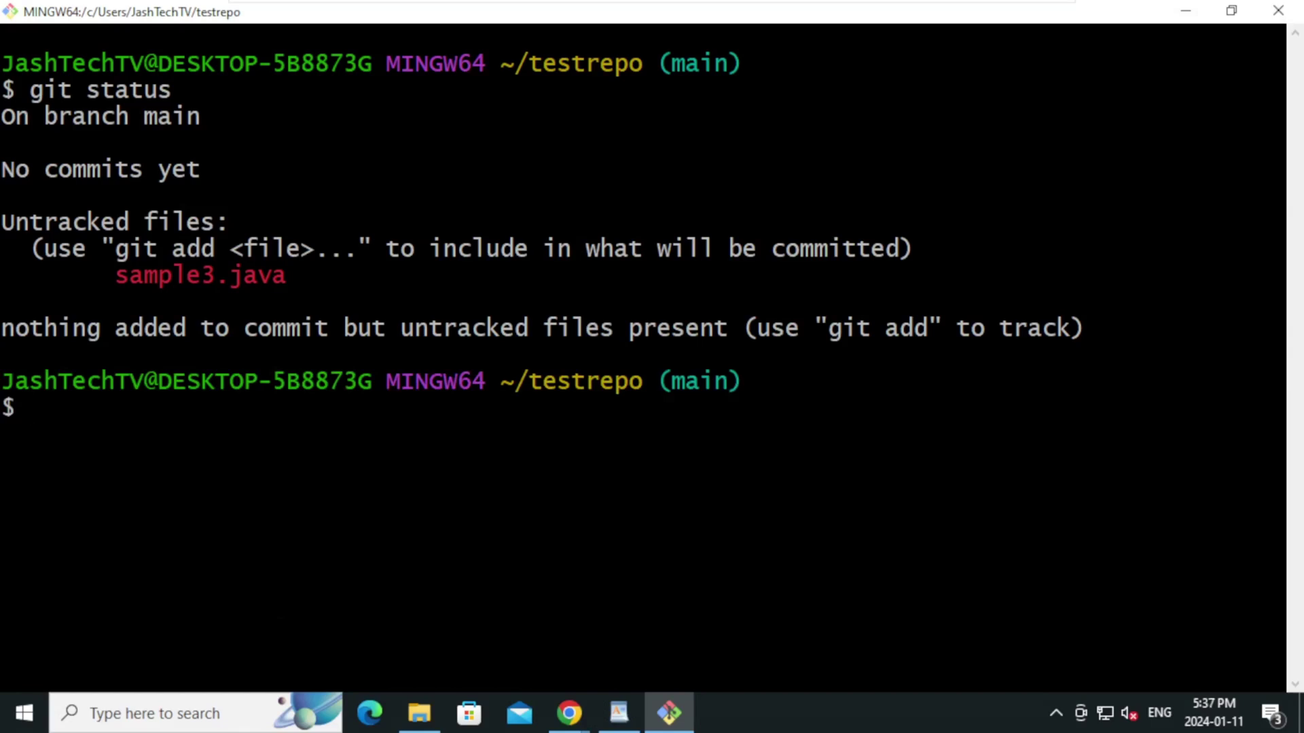
pyautogui.write('git ad')
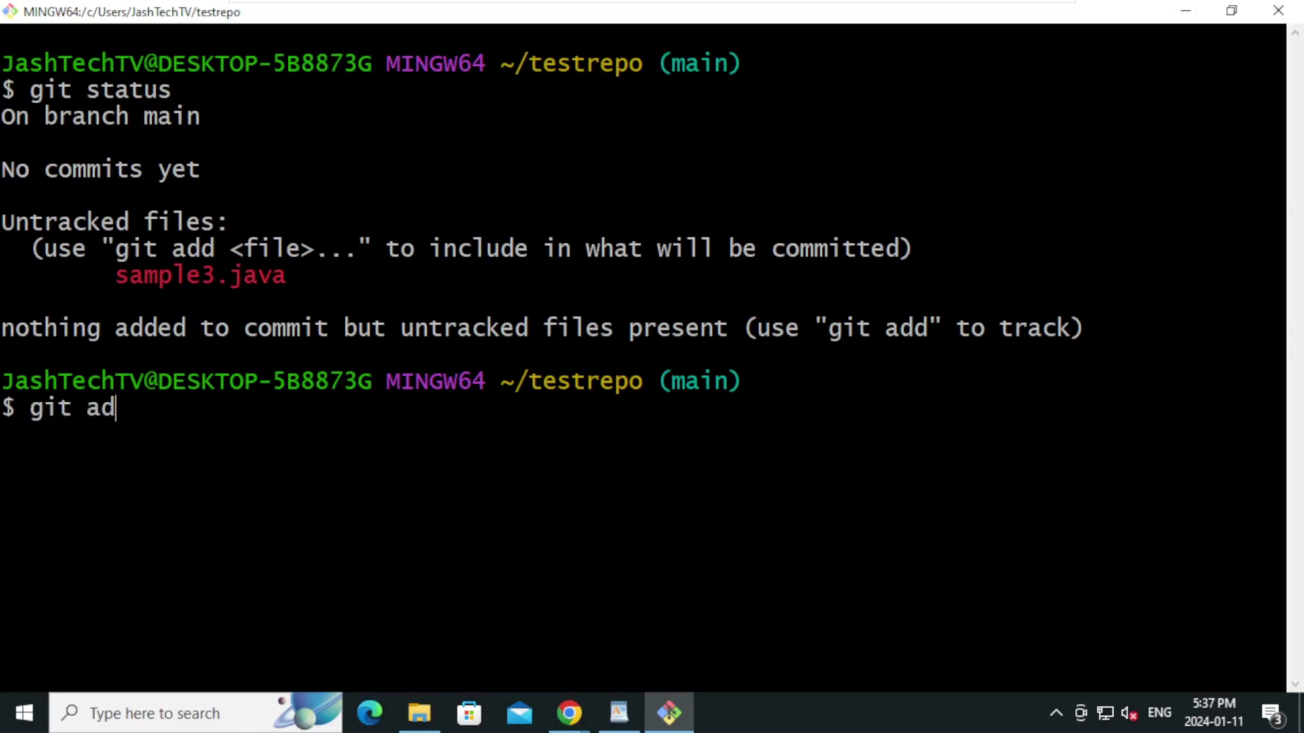
pyautogui.write('d .')
pyautogui.press('Return')
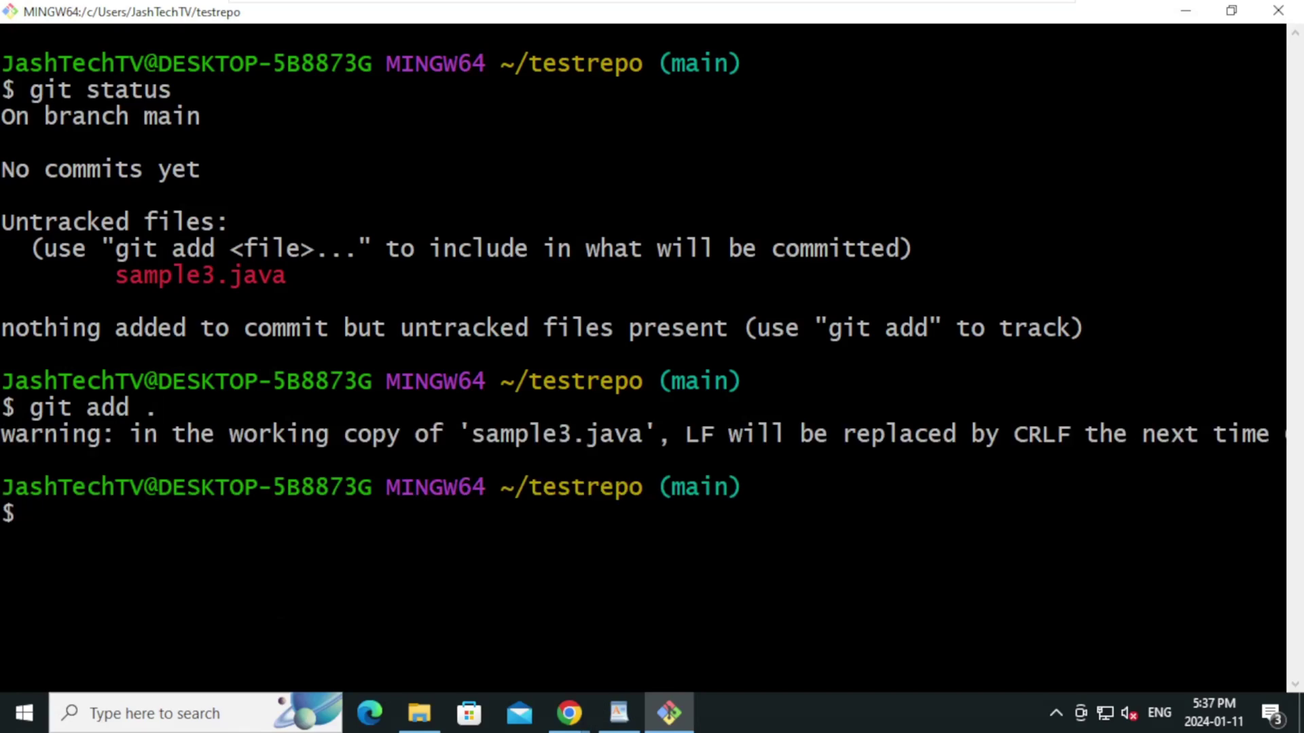
# Commit with message "Initial commit" and run git push origin main
pyautogui.write('git co')
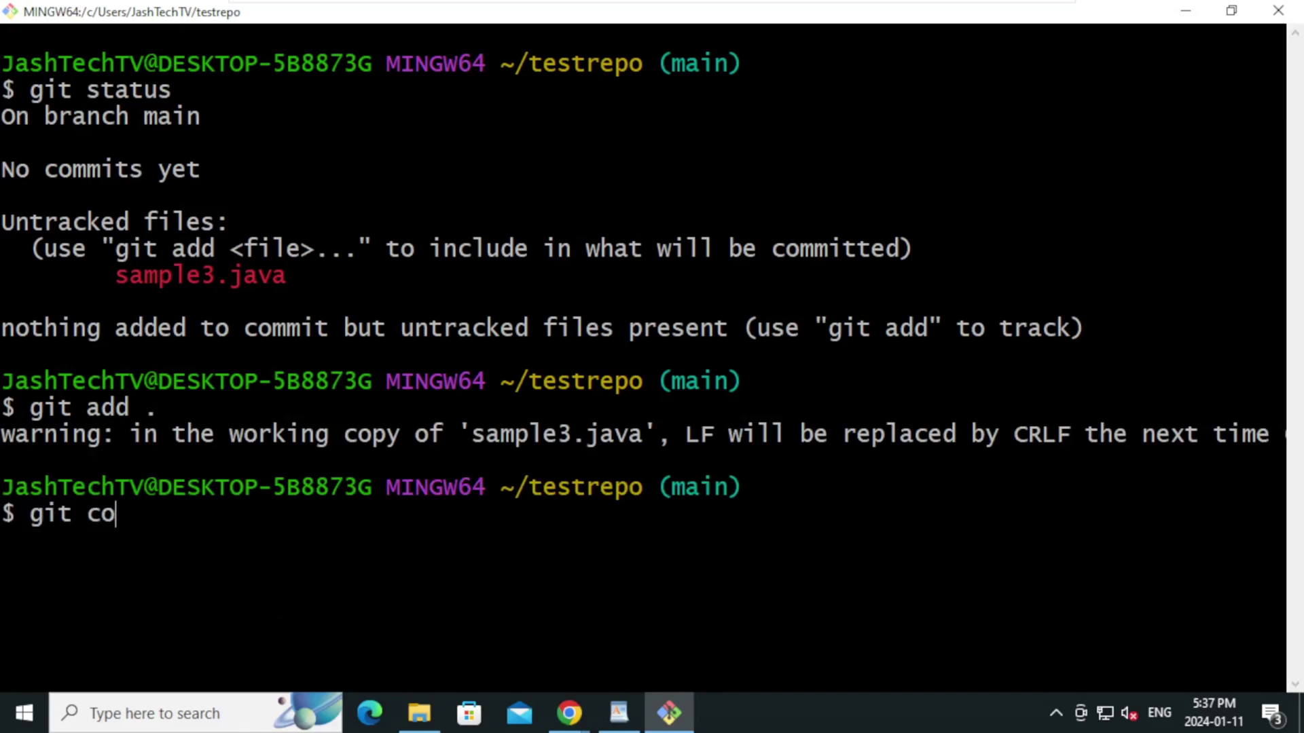
pyautogui.write('mmit -am ')
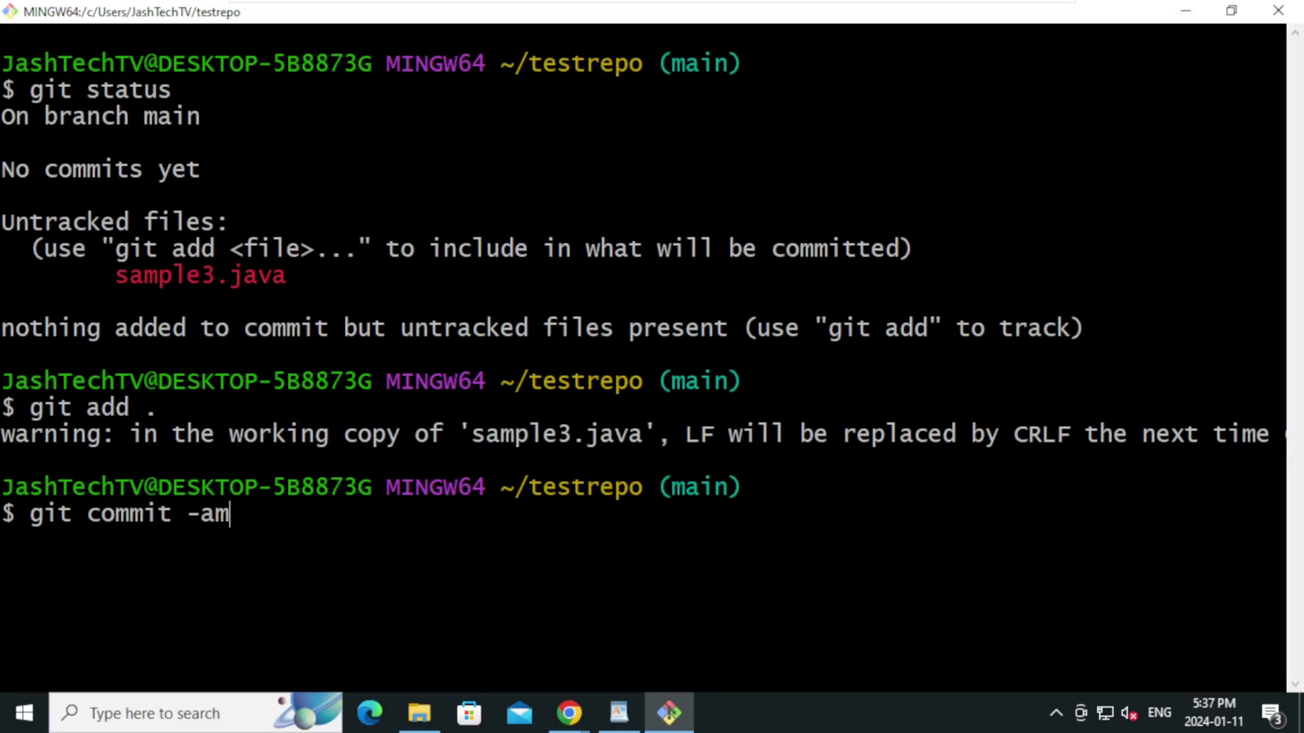
pyautogui.write('""')
pyautogui.press('Left')
pyautogui.write('Initial')
pyautogui.write(' commit')
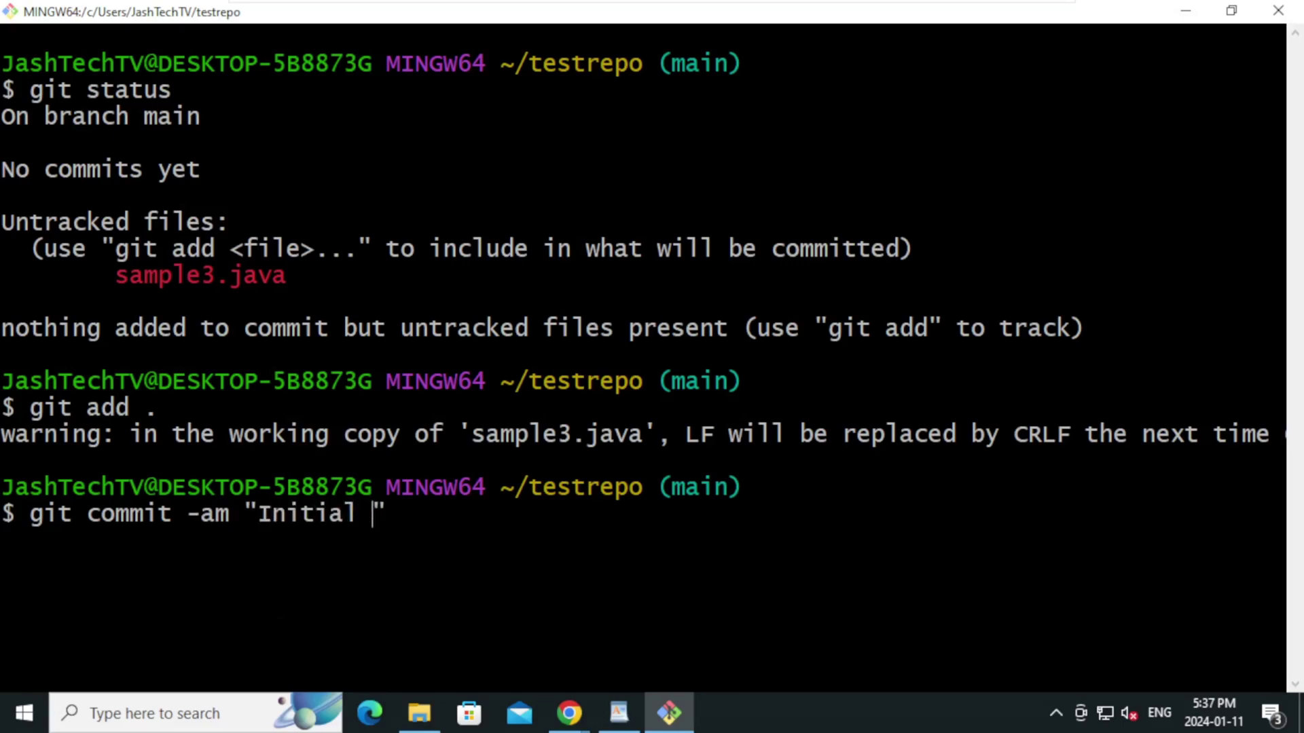
pyautogui.press('Return')
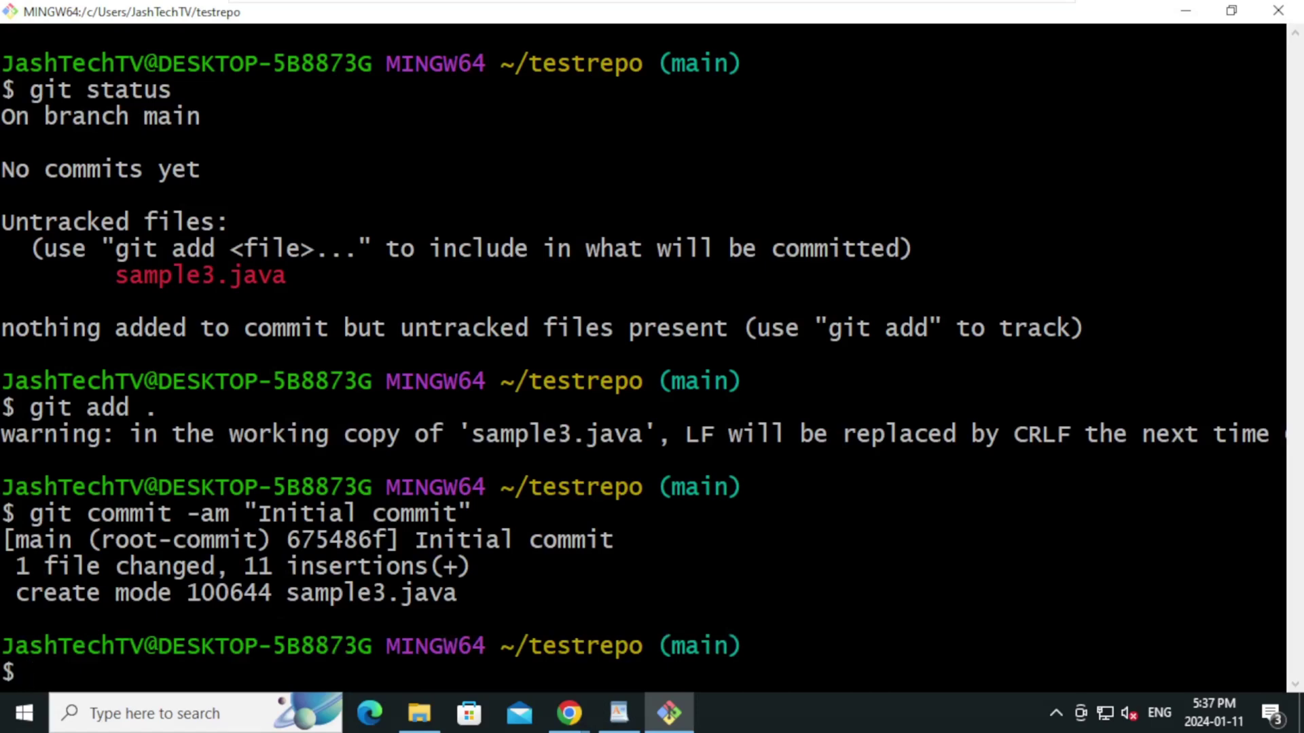
pyautogui.write('git push')
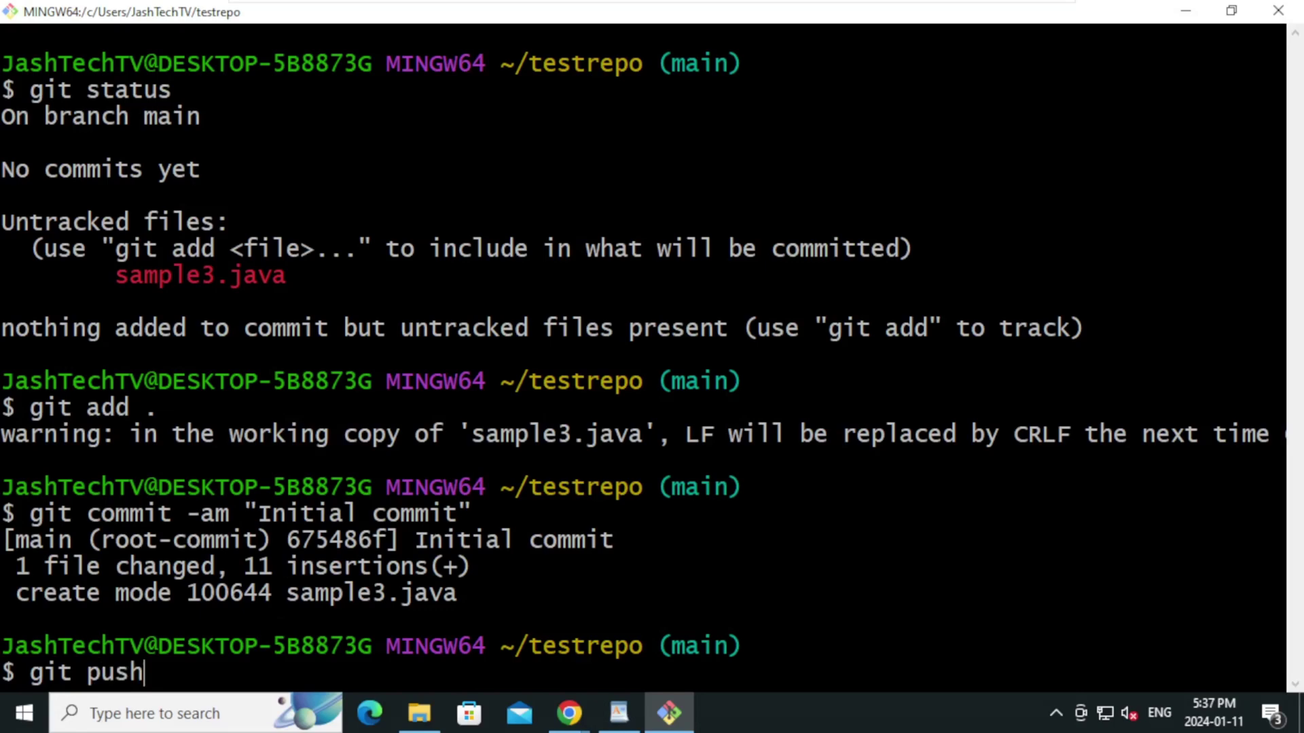
pyautogui.write(' origin ')
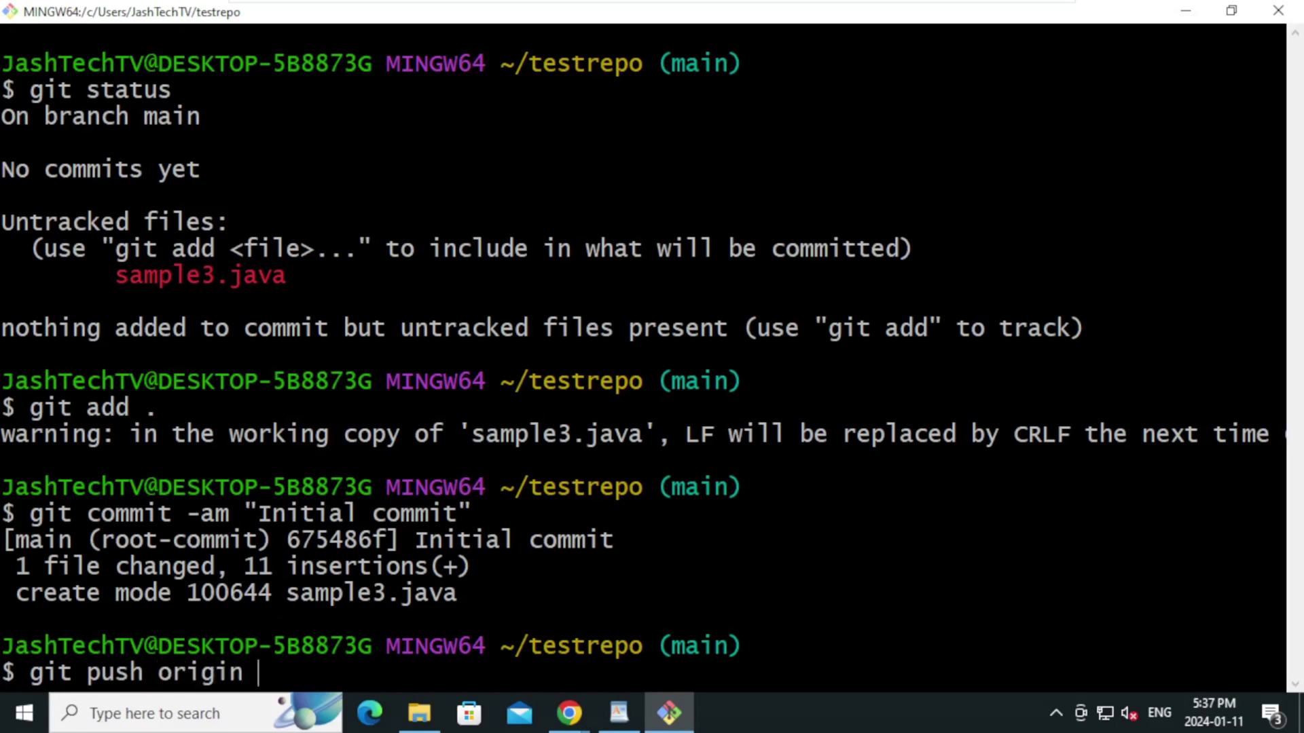
pyautogui.write('main')
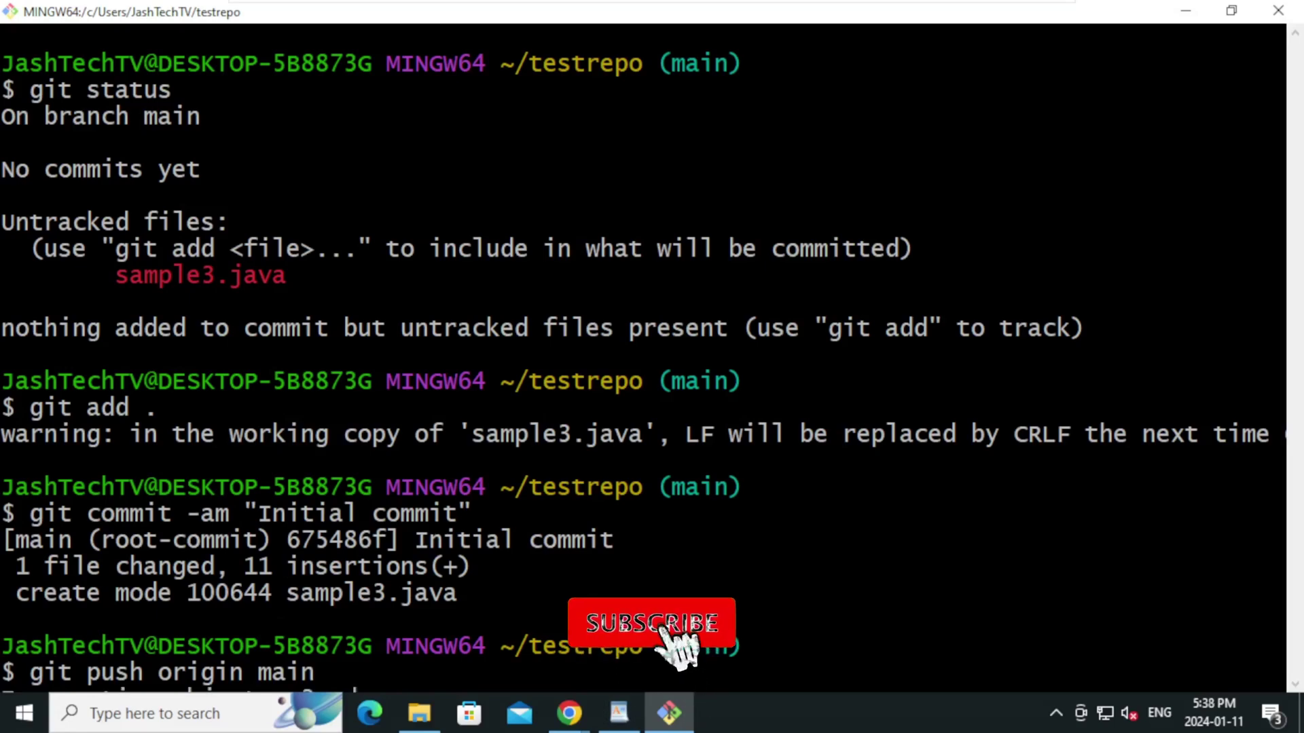
pyautogui.press('Return')
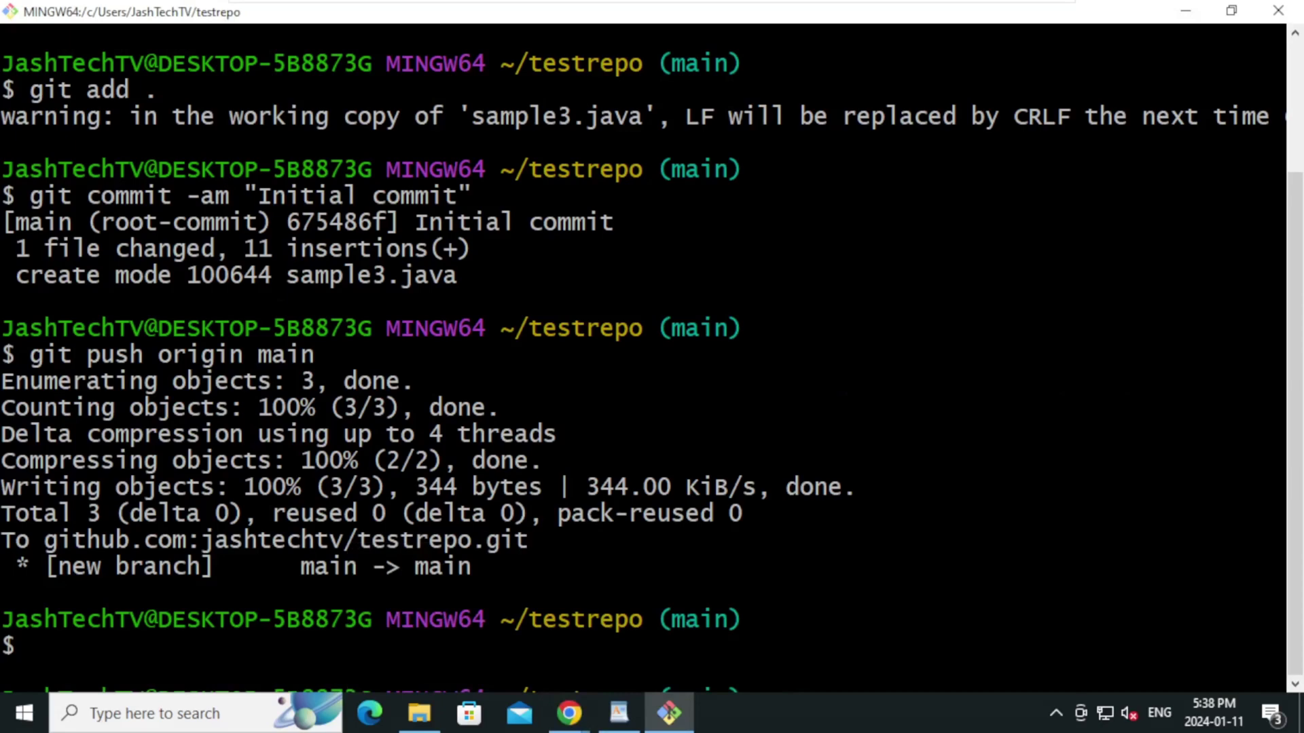
# Reload the GitHub testrepo page and highlight the Initial commit beside sample3.java
pyautogui.moveTo(569, 714)
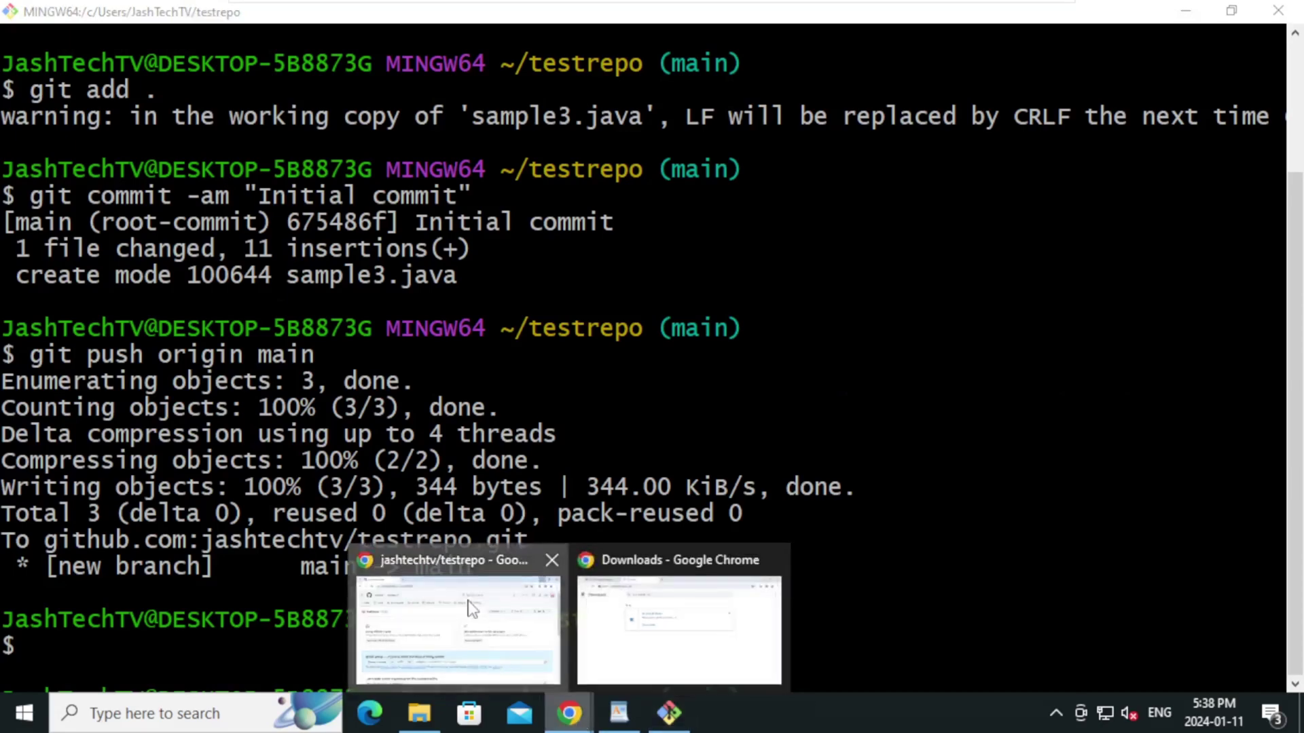
pyautogui.click(475, 611)
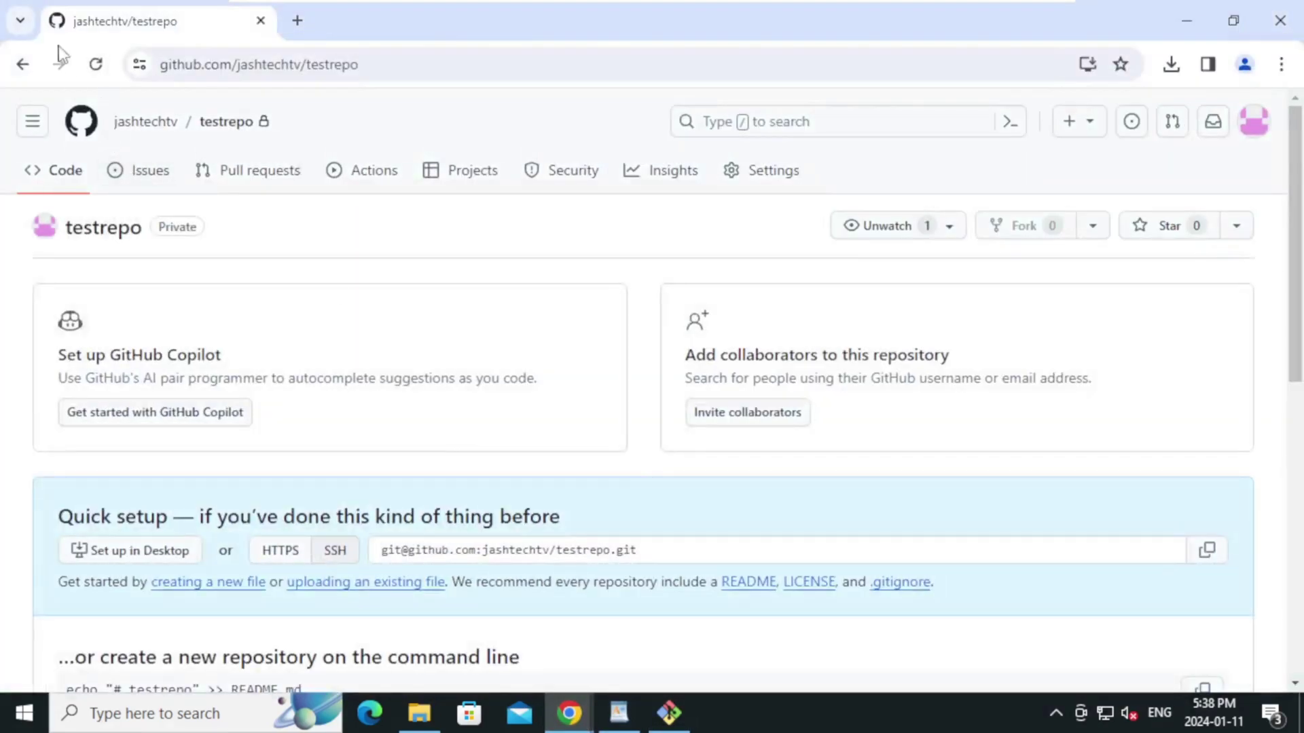
pyautogui.click(94, 66)
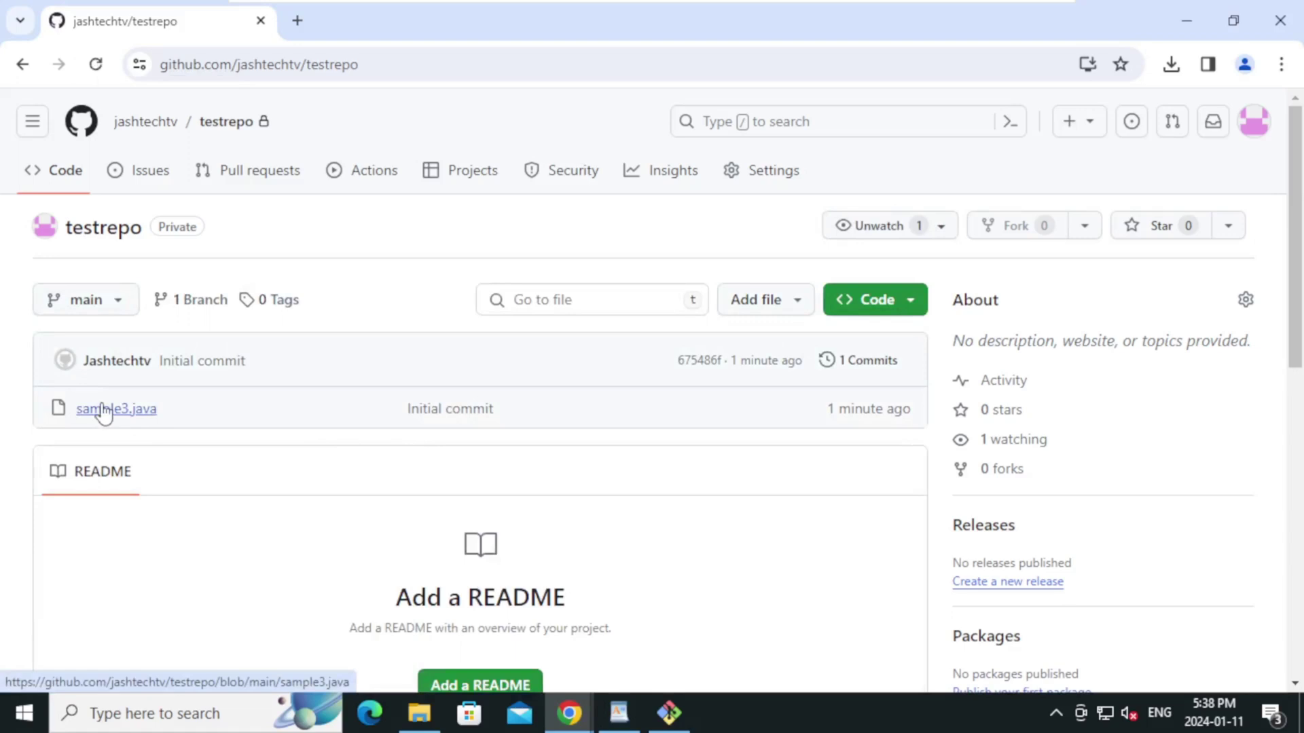
pyautogui.moveTo(397, 422); pyautogui.dragTo(511, 426)
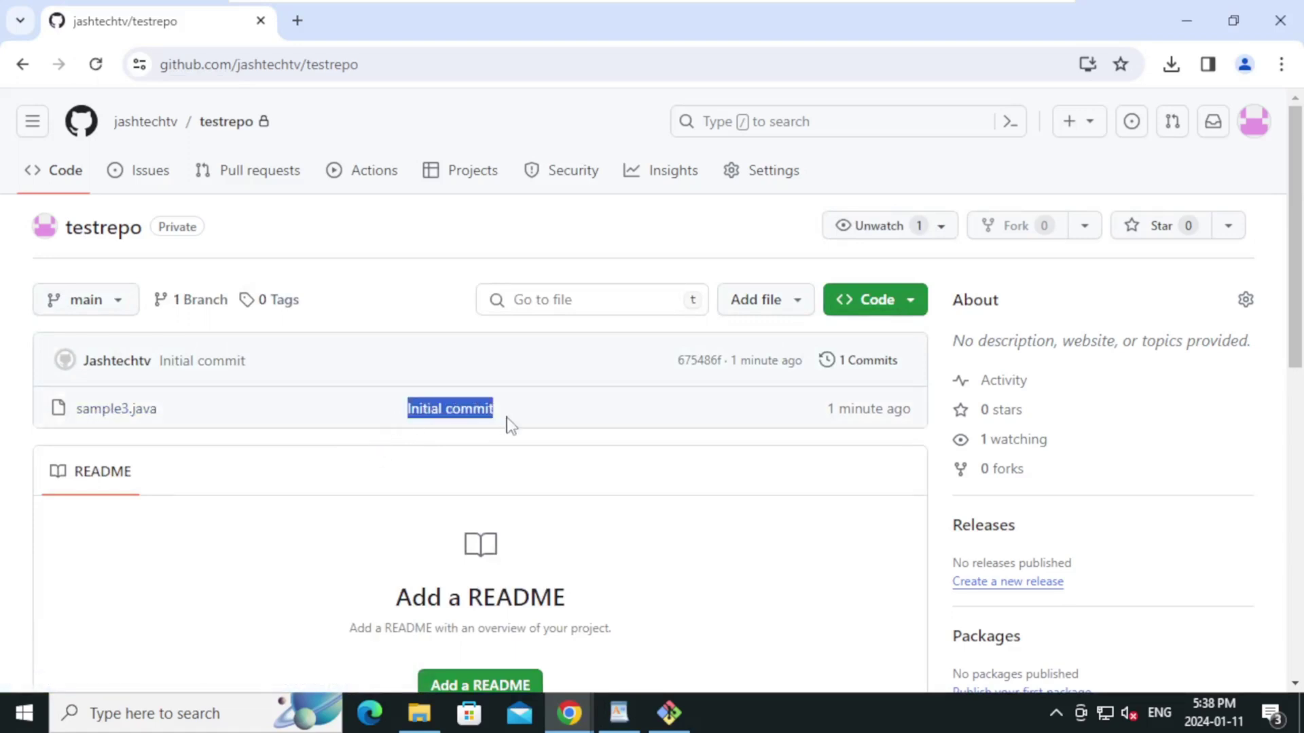
# Bring the WordPad tutorial steps document back to the front
pyautogui.hotkey('alt', 'Tab')
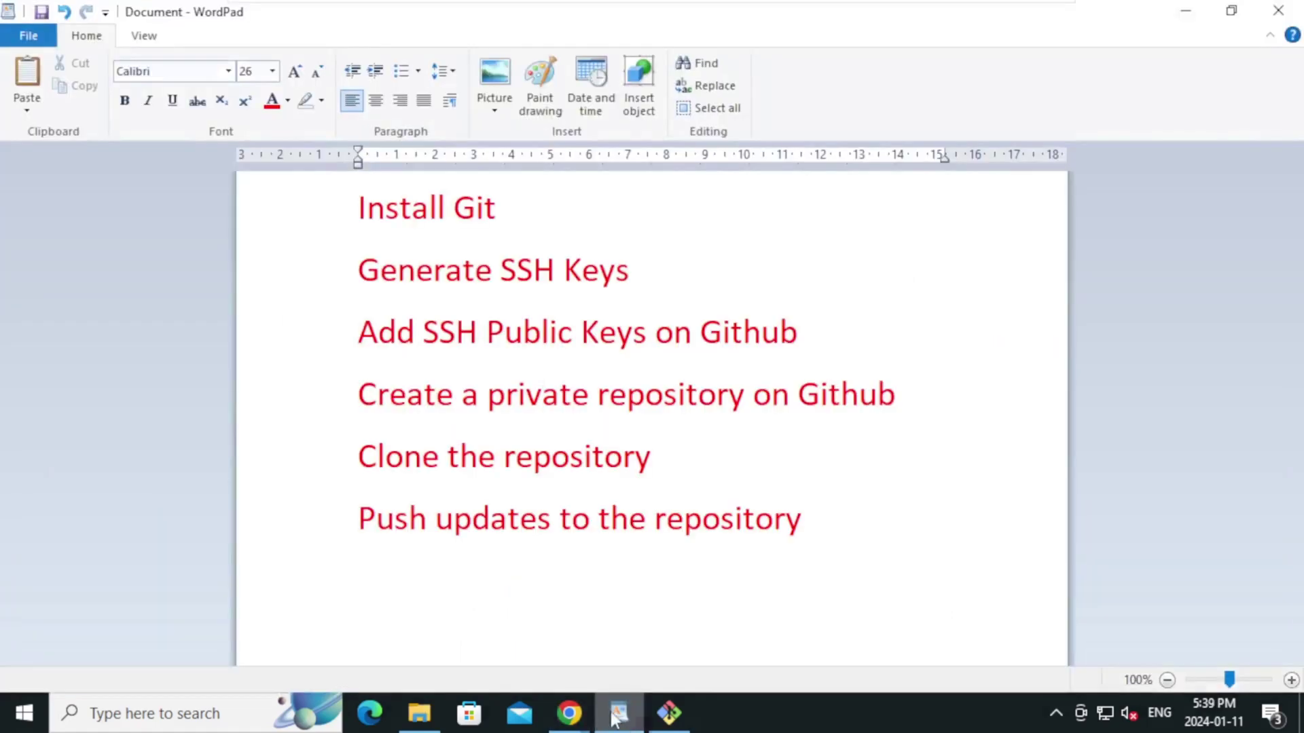